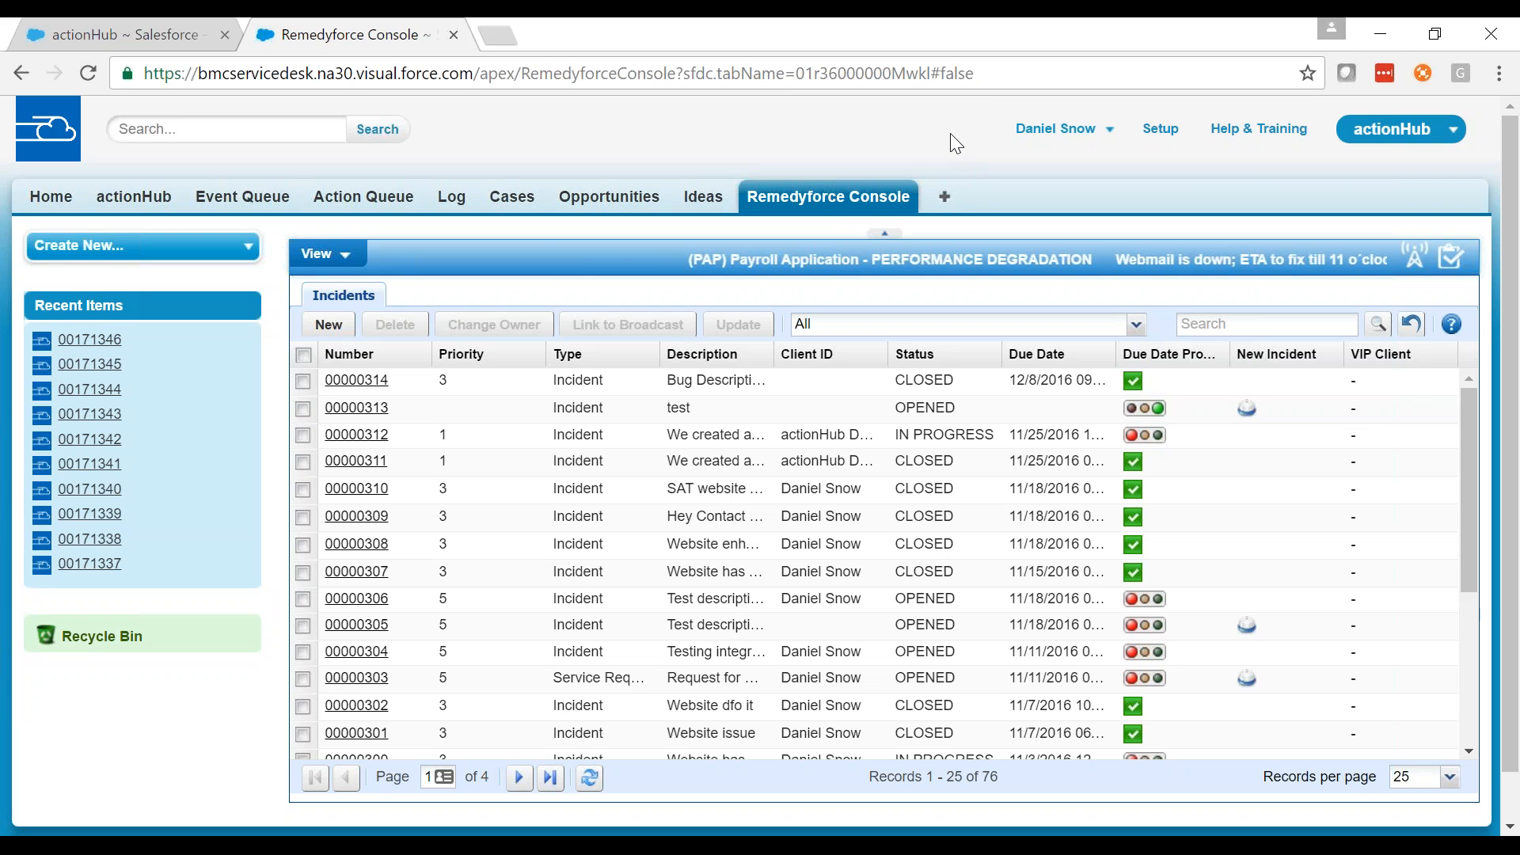
- Start a new incident and set its category to JIRA-Adapter from the TFS Projects group
left_click(330, 326)
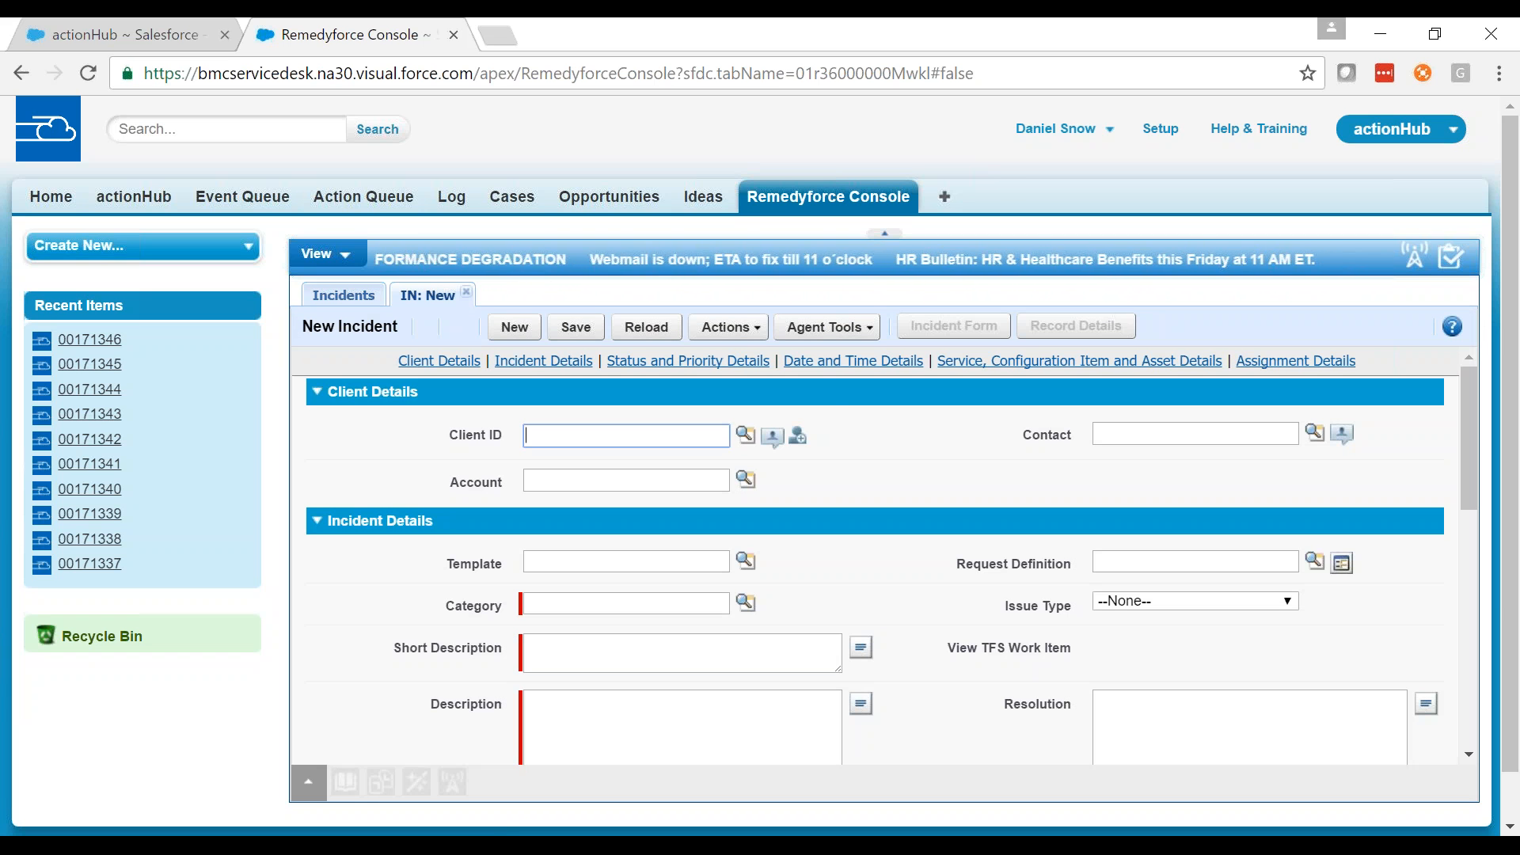
scroll(942, 495, "down", 2)
left_click(608, 484)
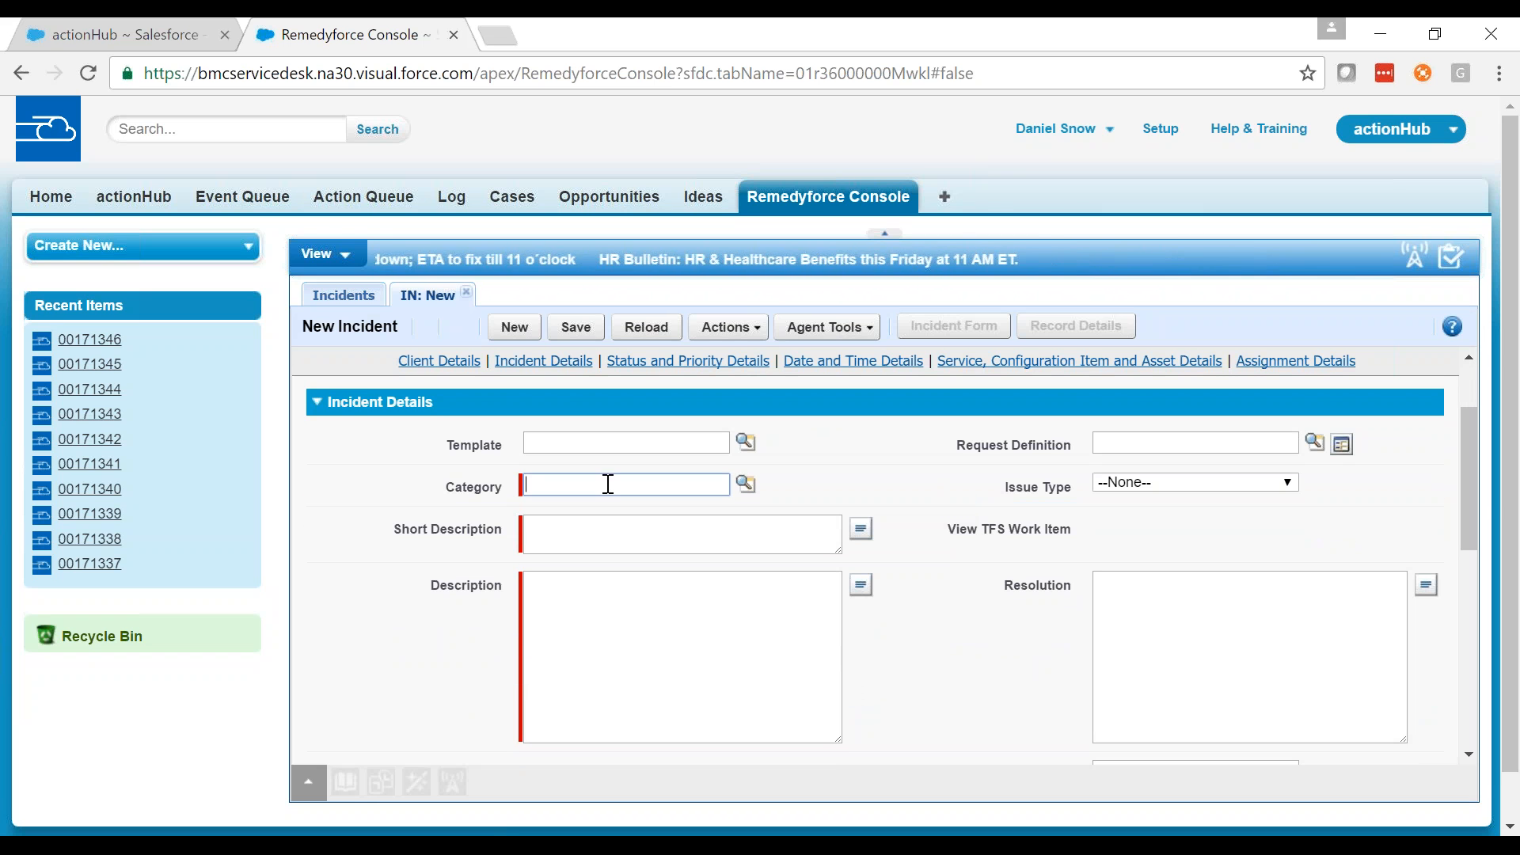
left_click(745, 485)
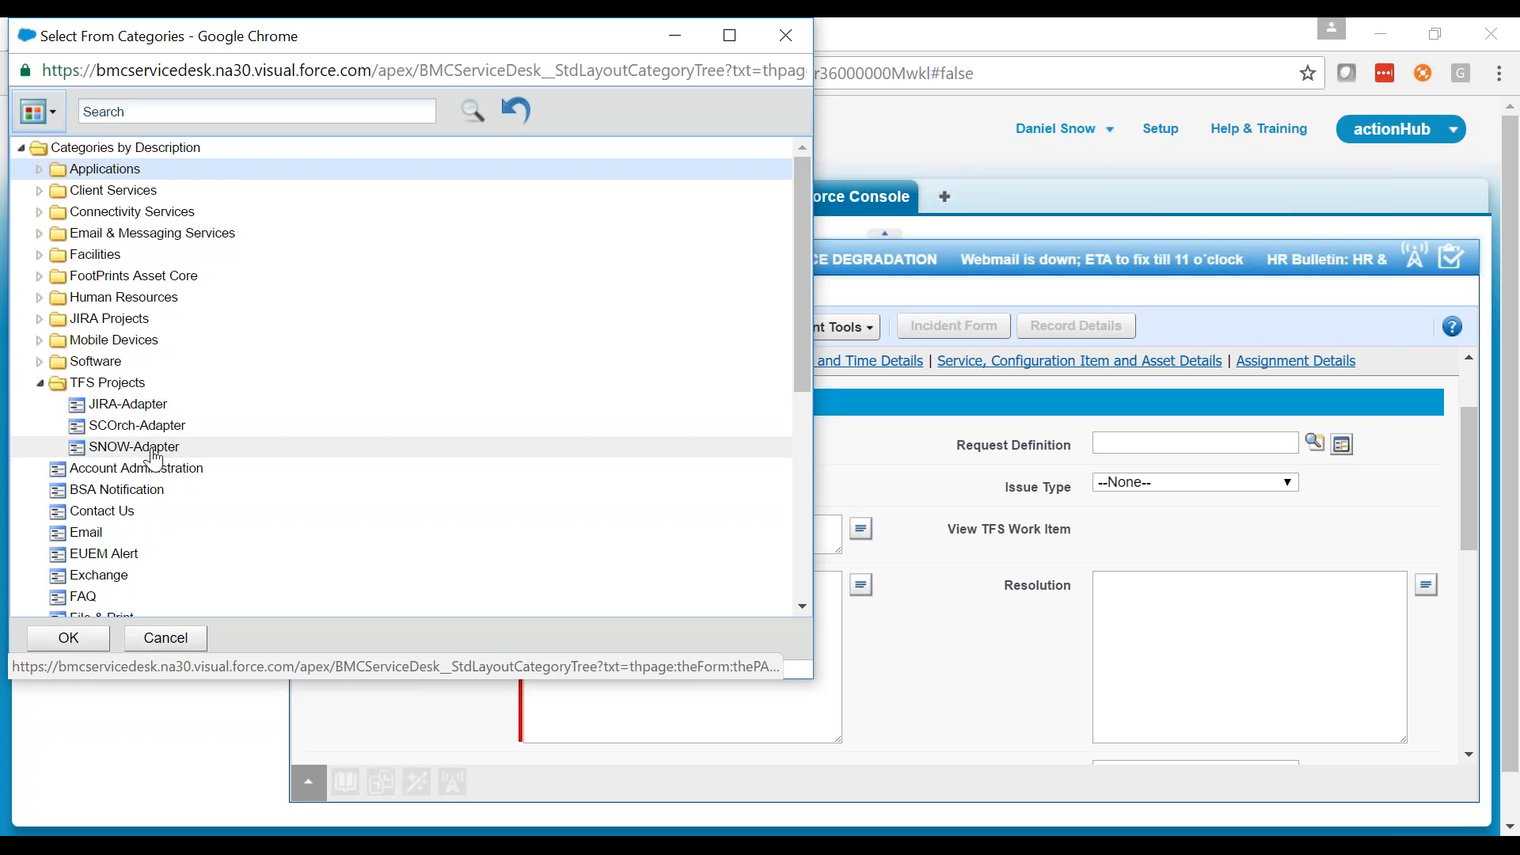
left_click(154, 408)
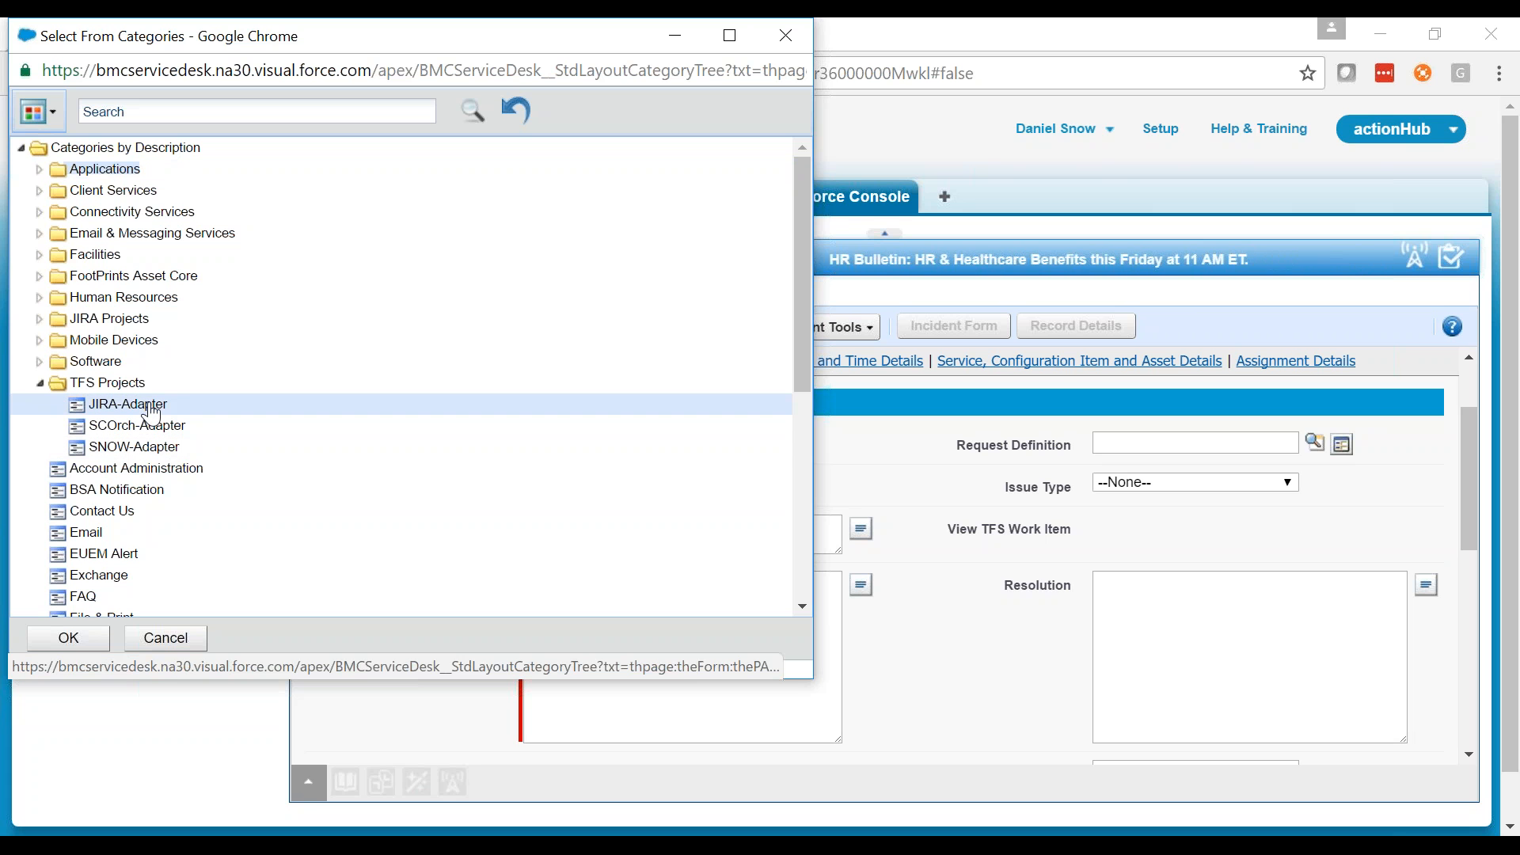
left_click(69, 638)
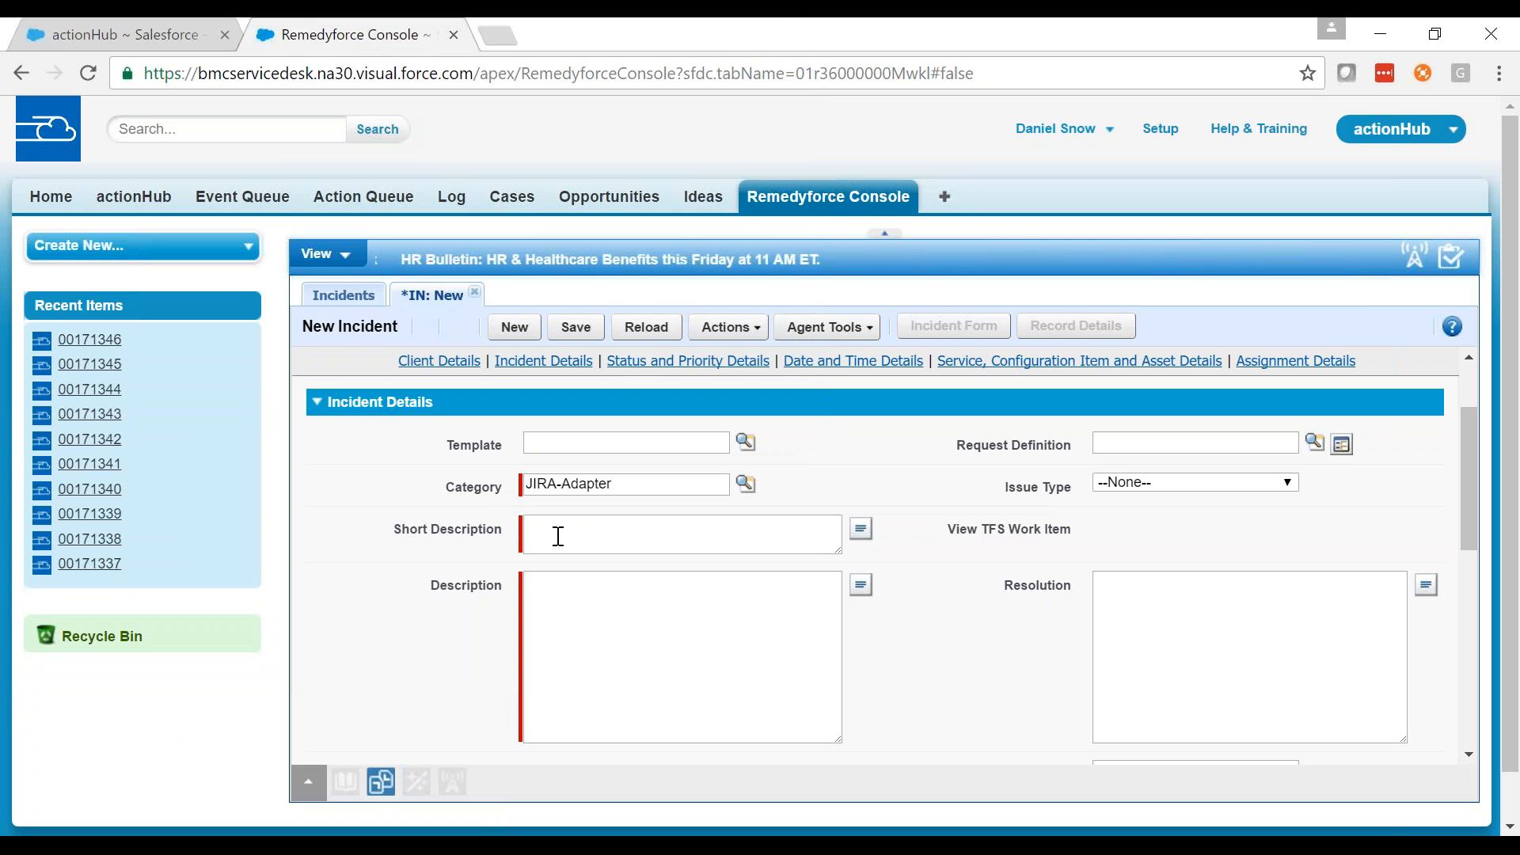
- Enter "Error connecting to JIRA" as the incident's short description
left_click(572, 532)
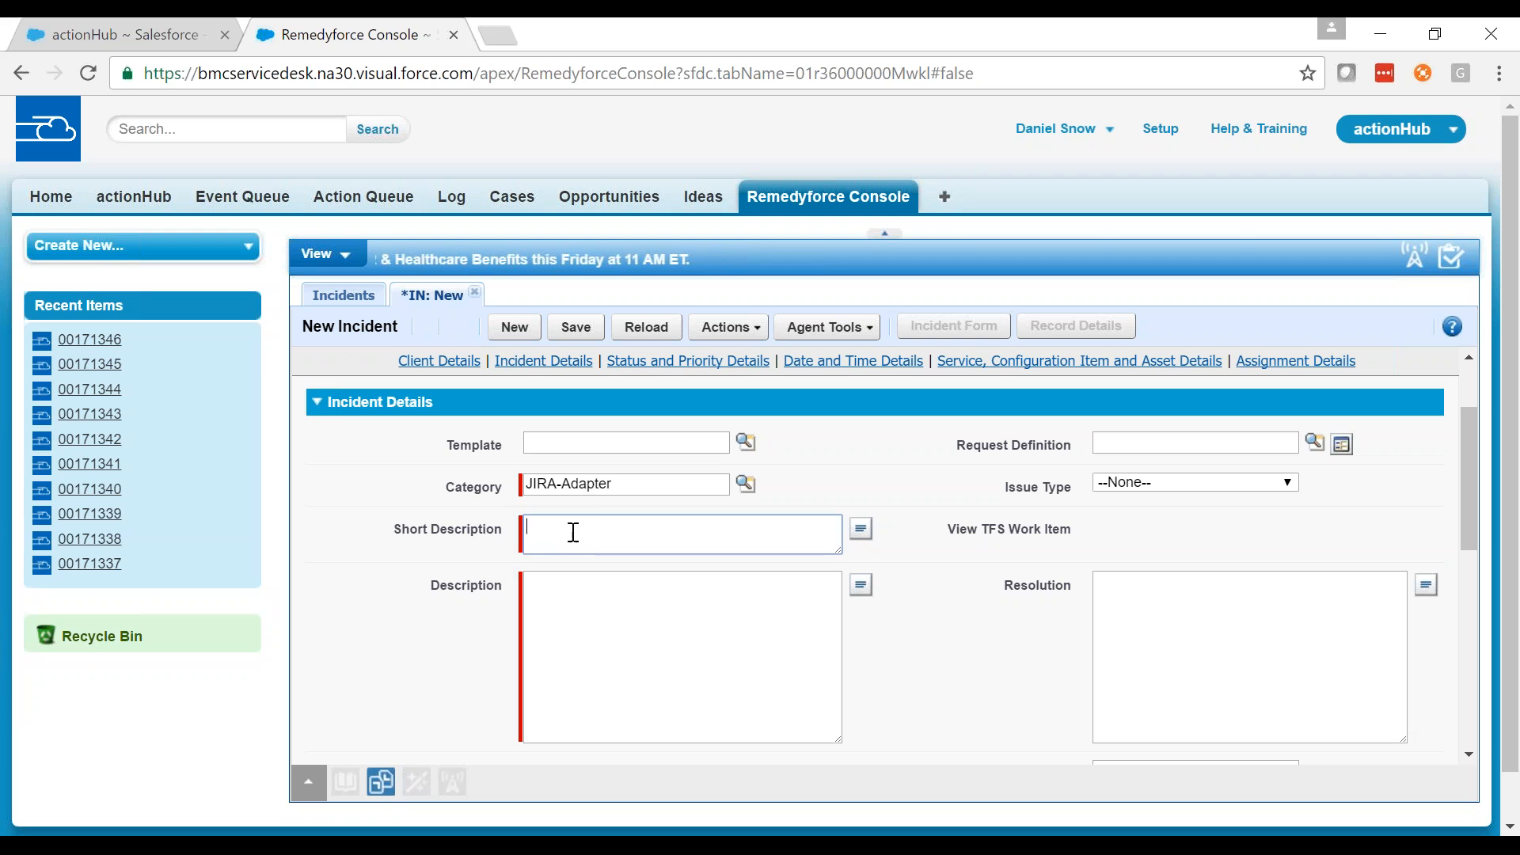
type("Er")
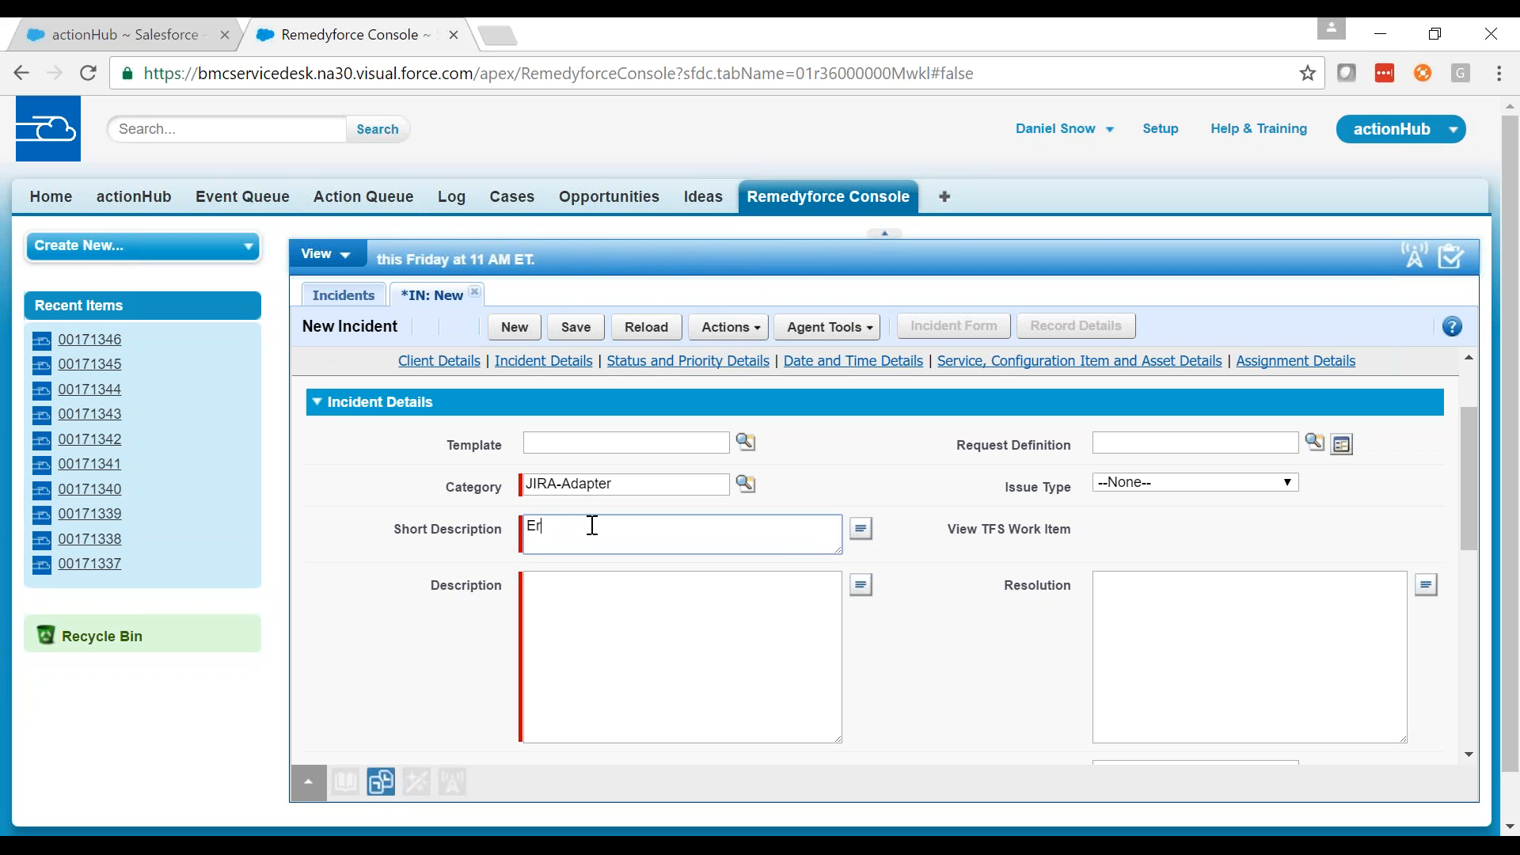
type("ror connecting")
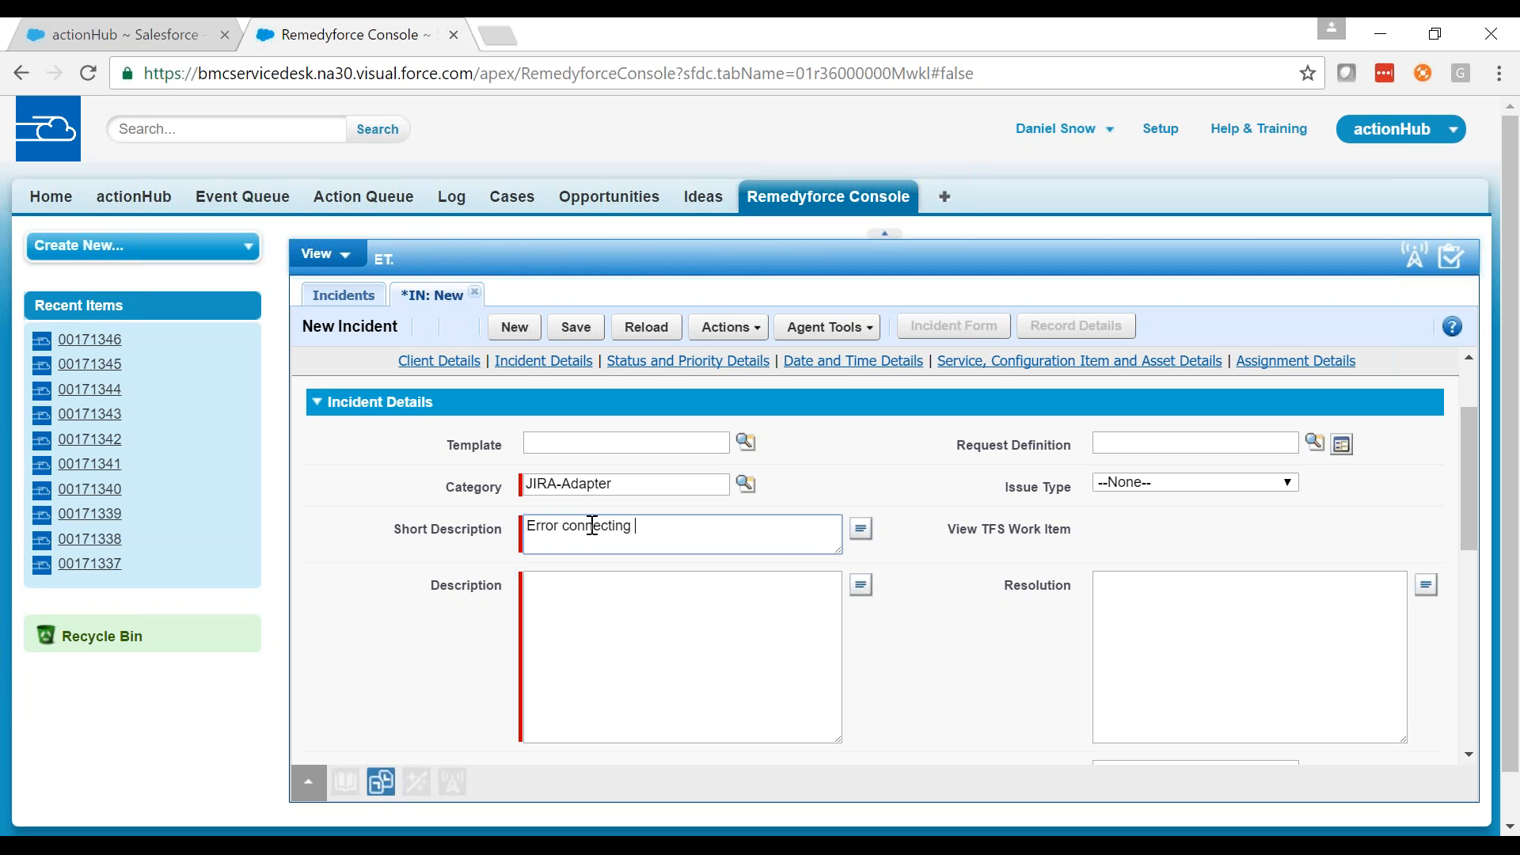
type(" to JIRA")
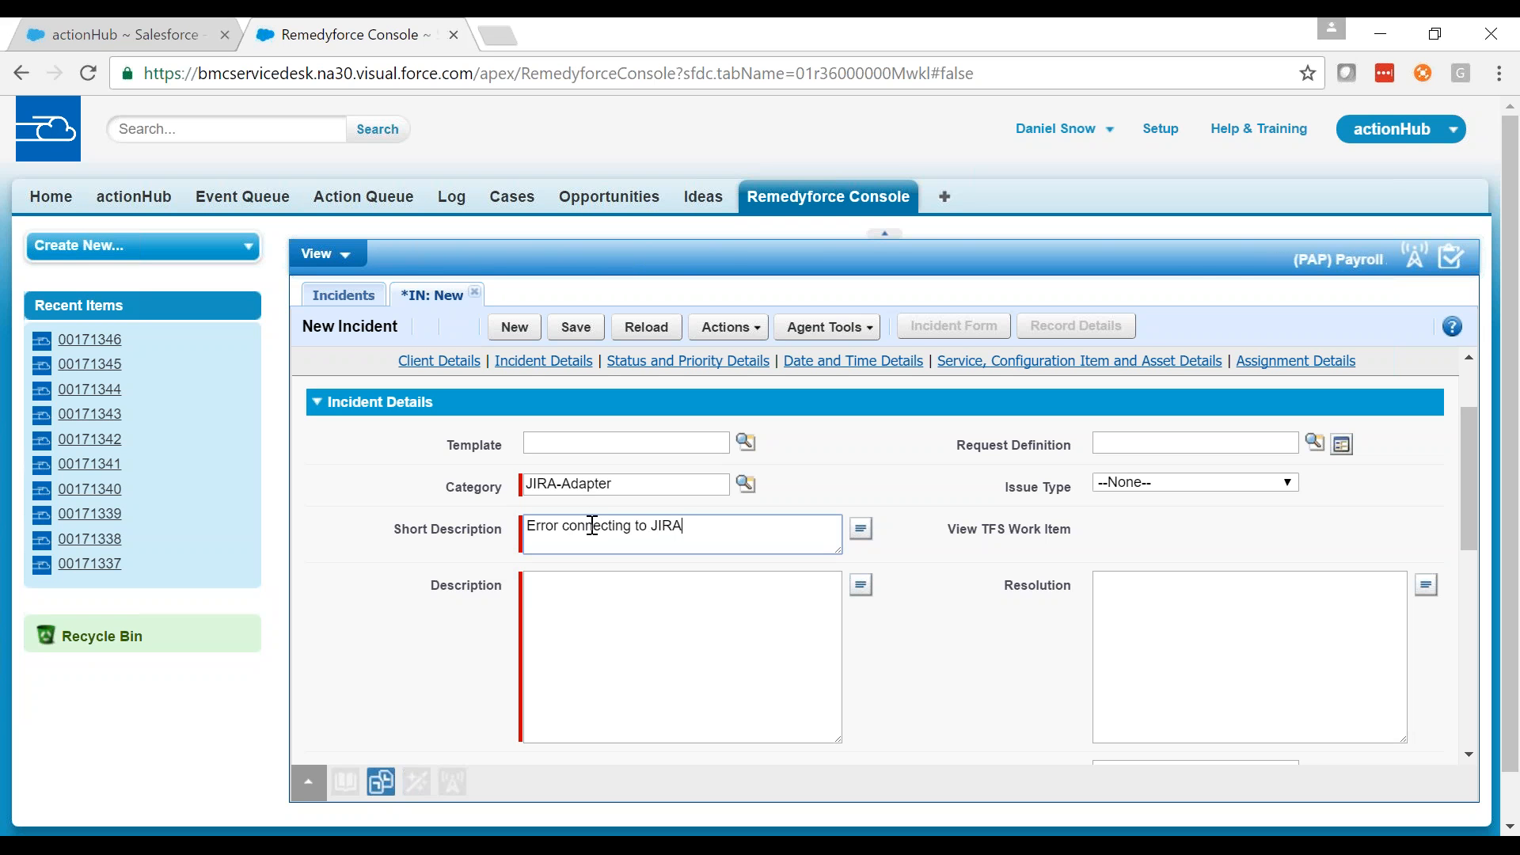
- Fill in the incident's description with two lines, "steps to reproduce" and "additional details"
left_click(676, 623)
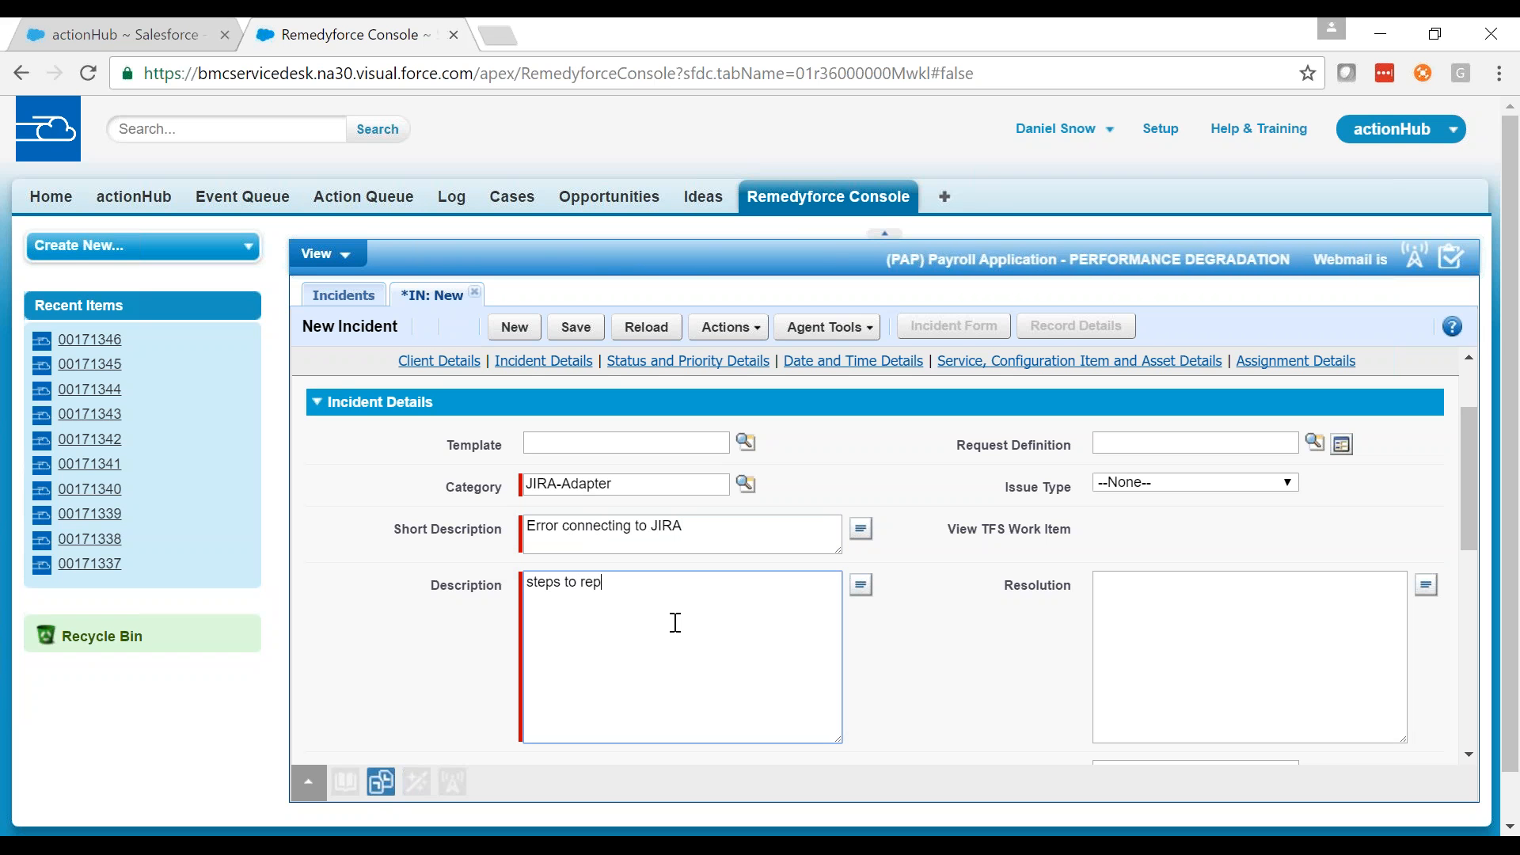
type("steps to reprodcu")
key("BackSpace")
key("BackSpace")
type("additional details")
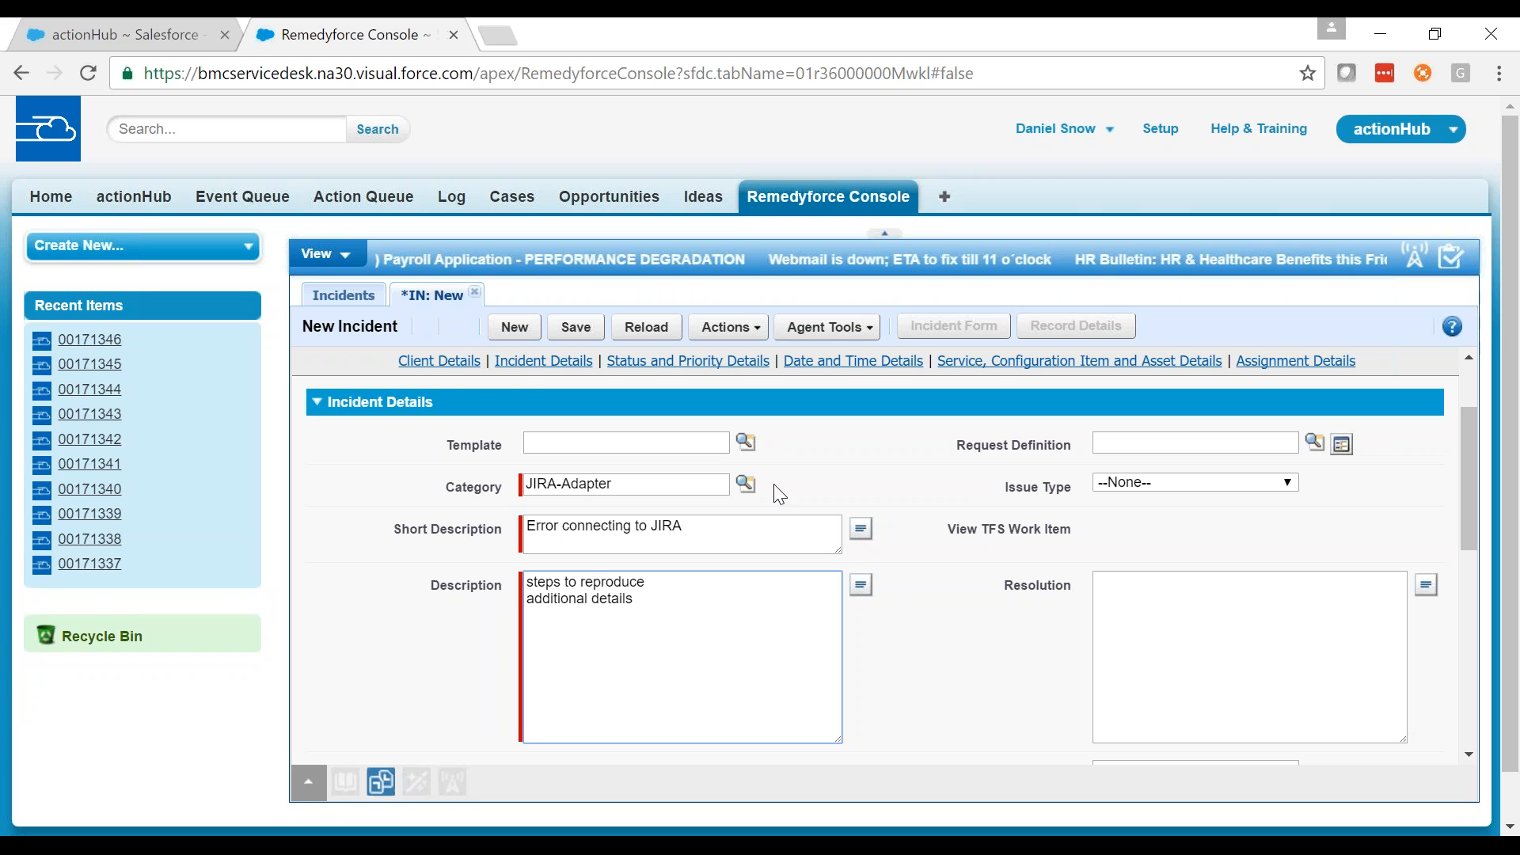
- Set the incident's issue type to Bug
left_click(928, 497)
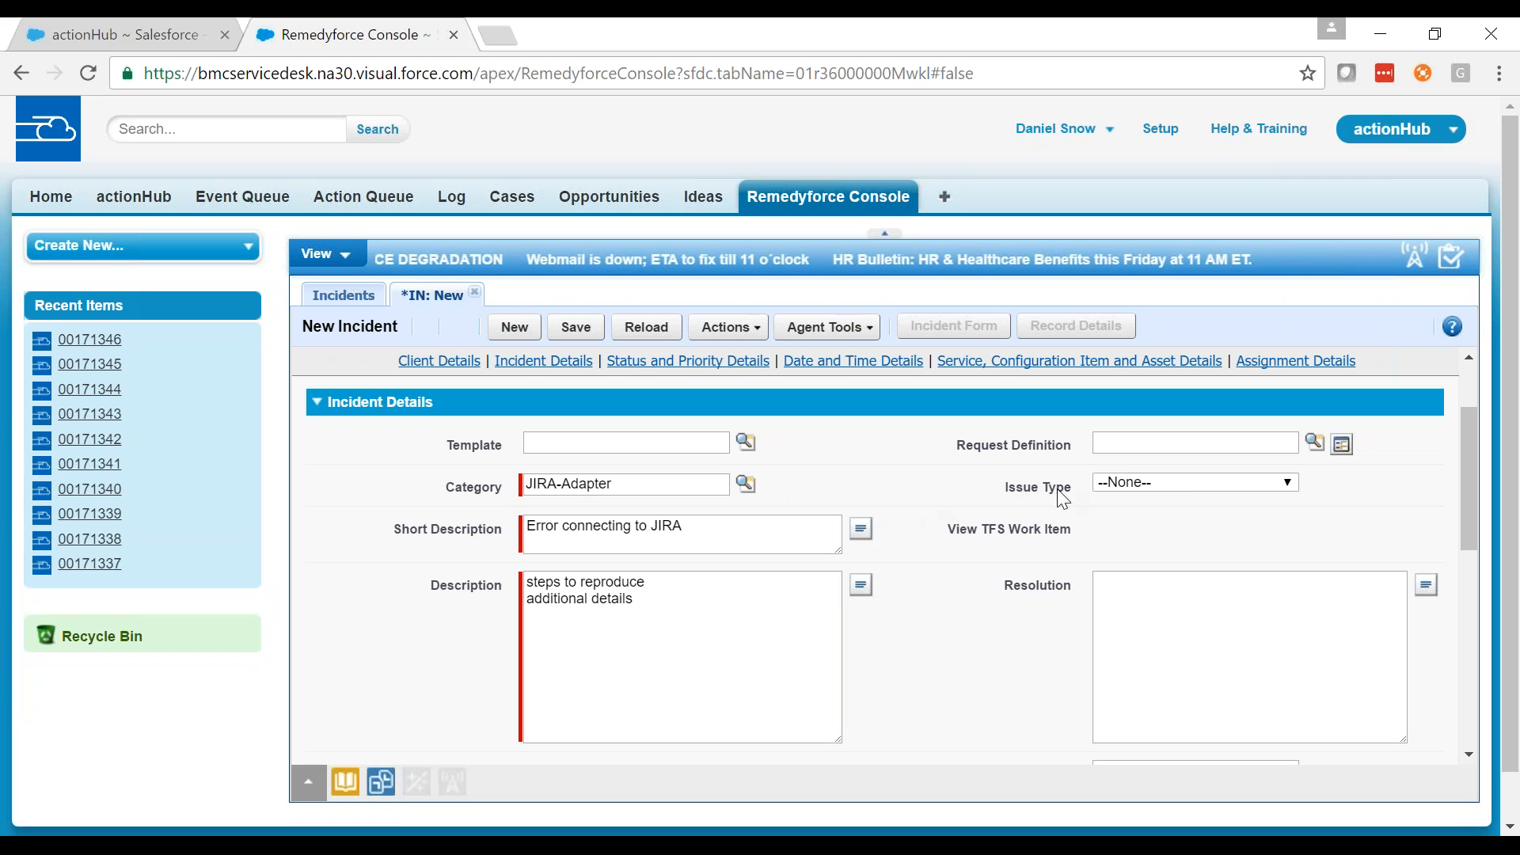
left_click(1185, 491)
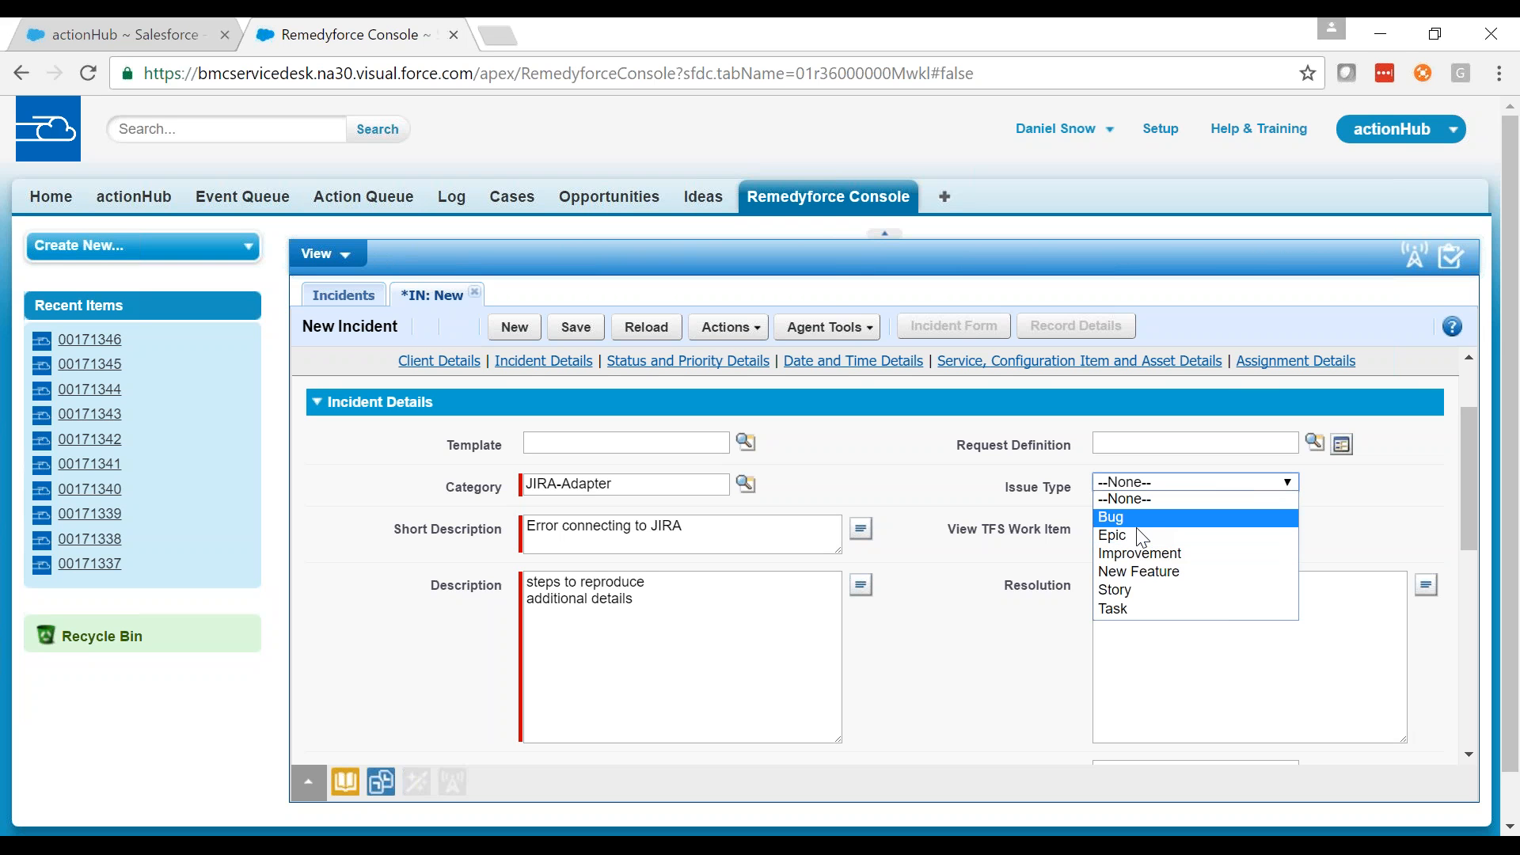
left_click(1138, 527)
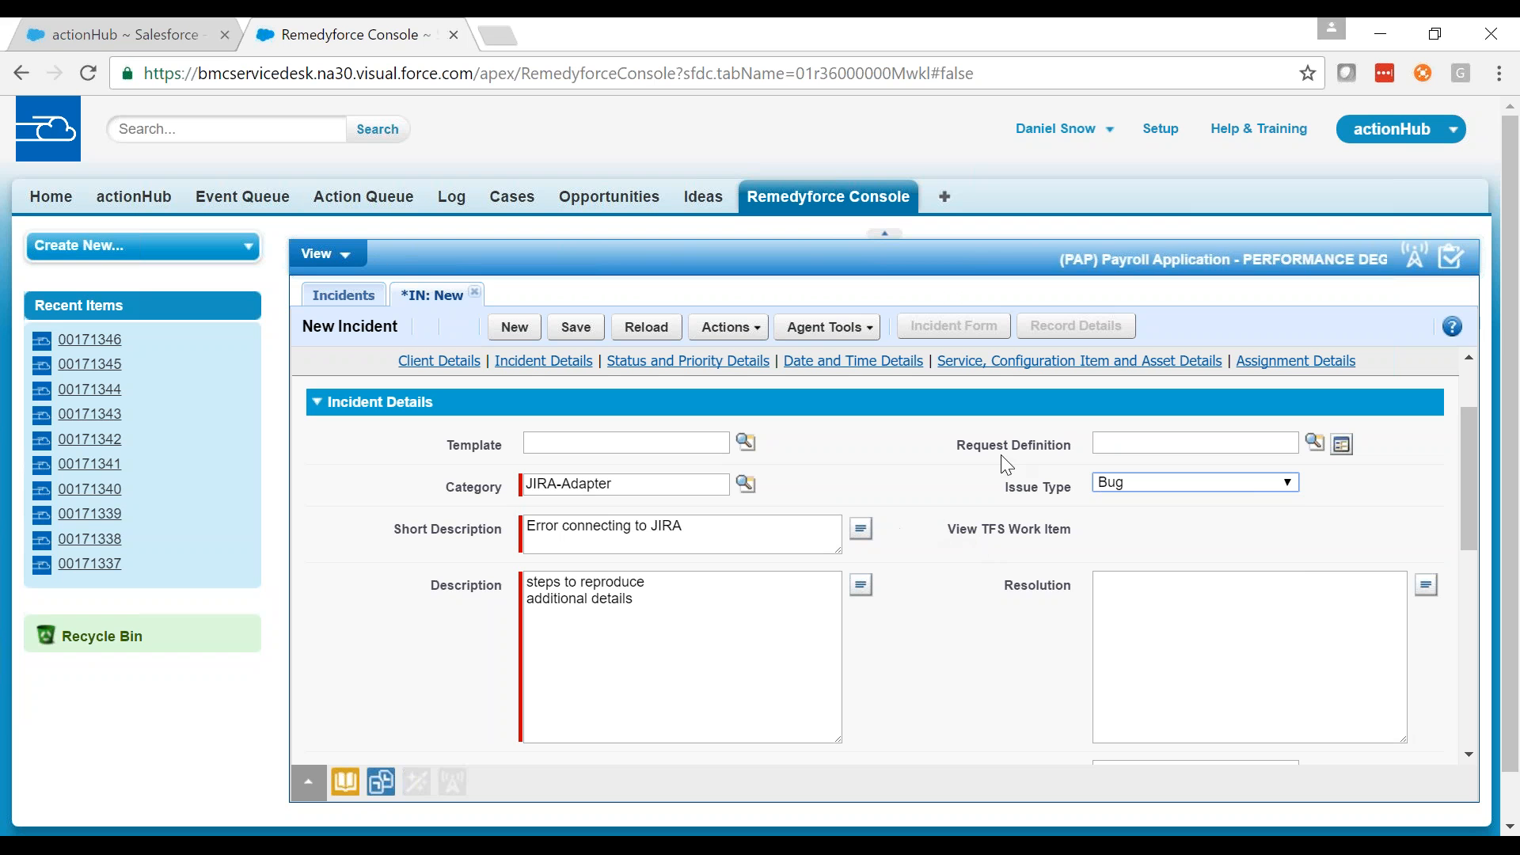
- Set both the impact and the urgency of the incident to HIGH
scroll(944, 492, "down", 3)
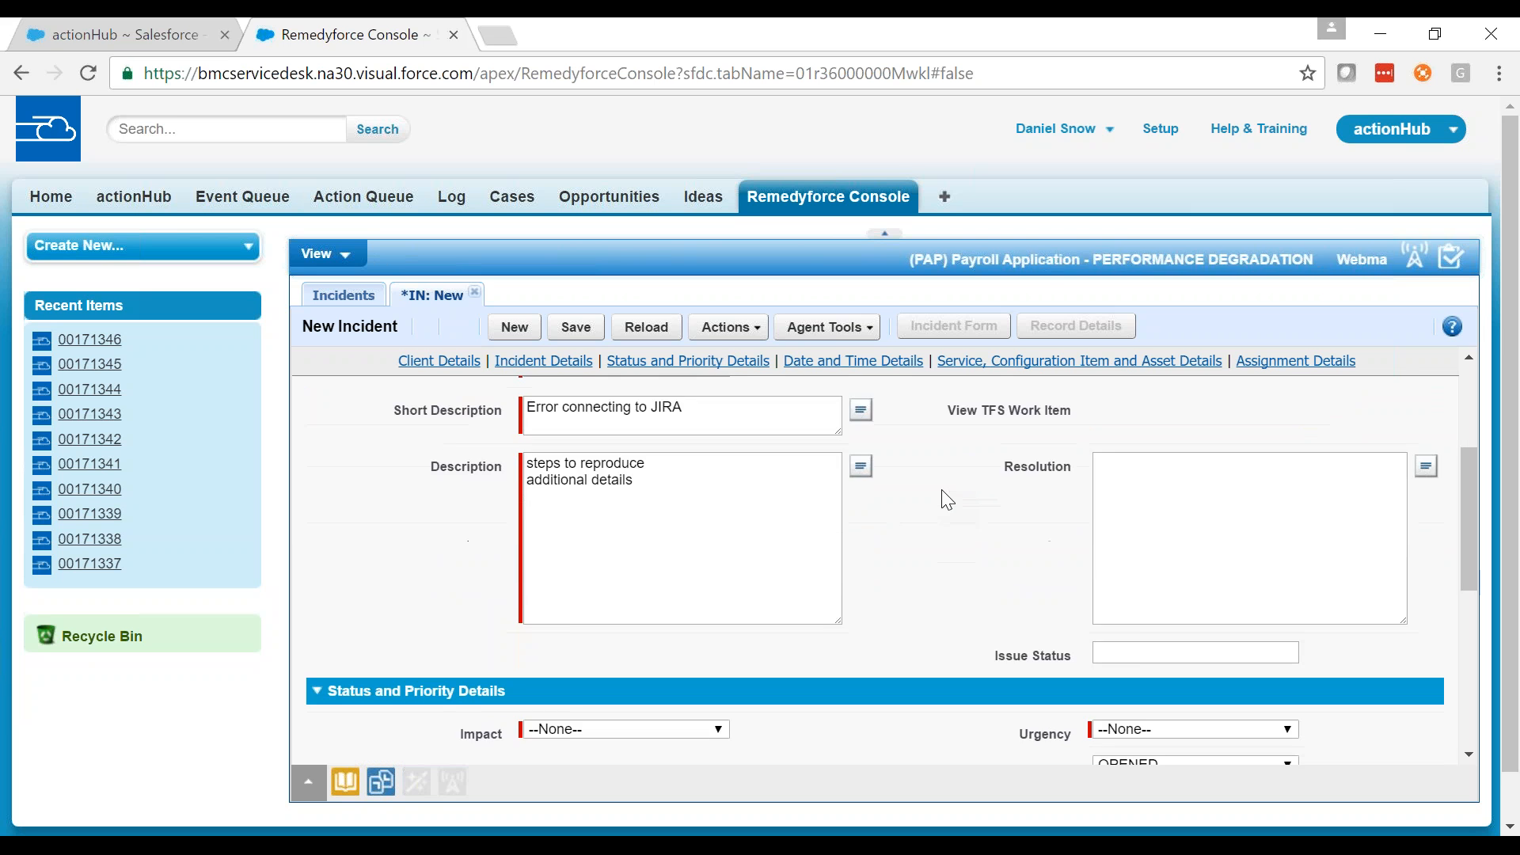
scroll(944, 493, "down", 3)
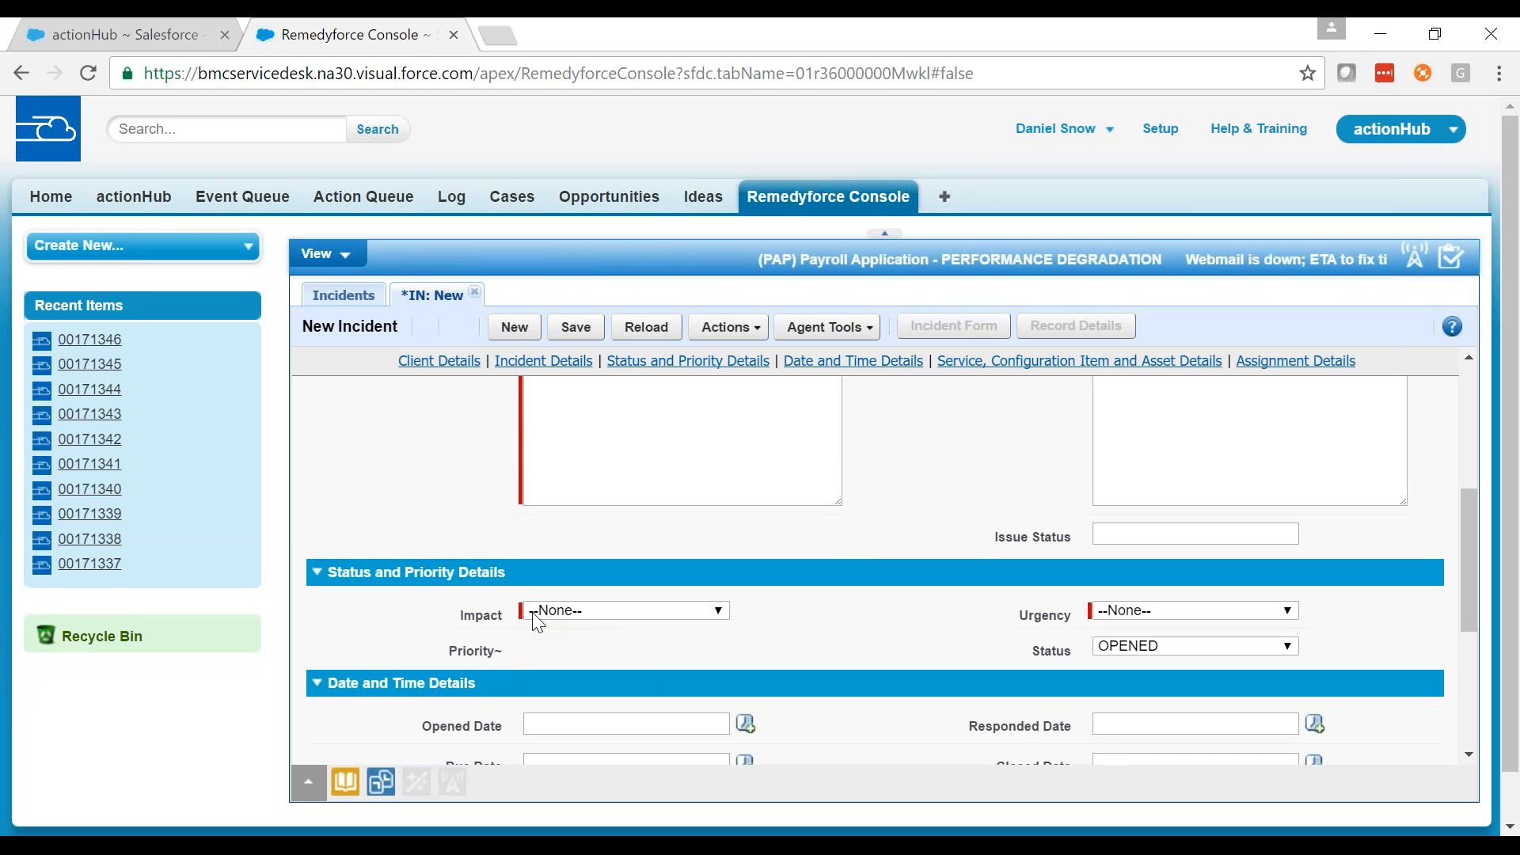
mouse_move(1124, 623)
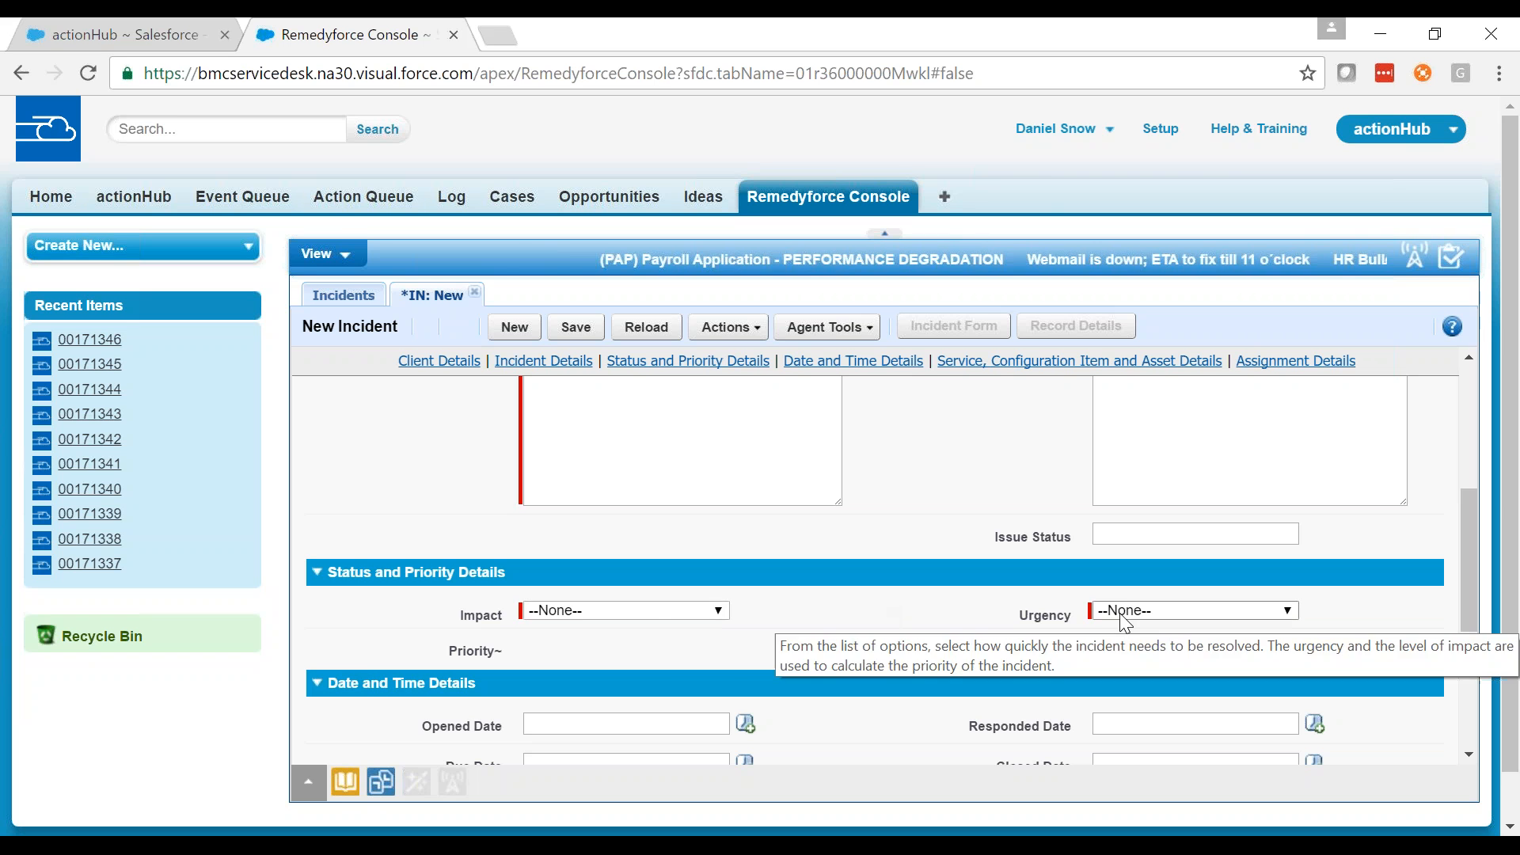
left_click(653, 617)
left_click(610, 644)
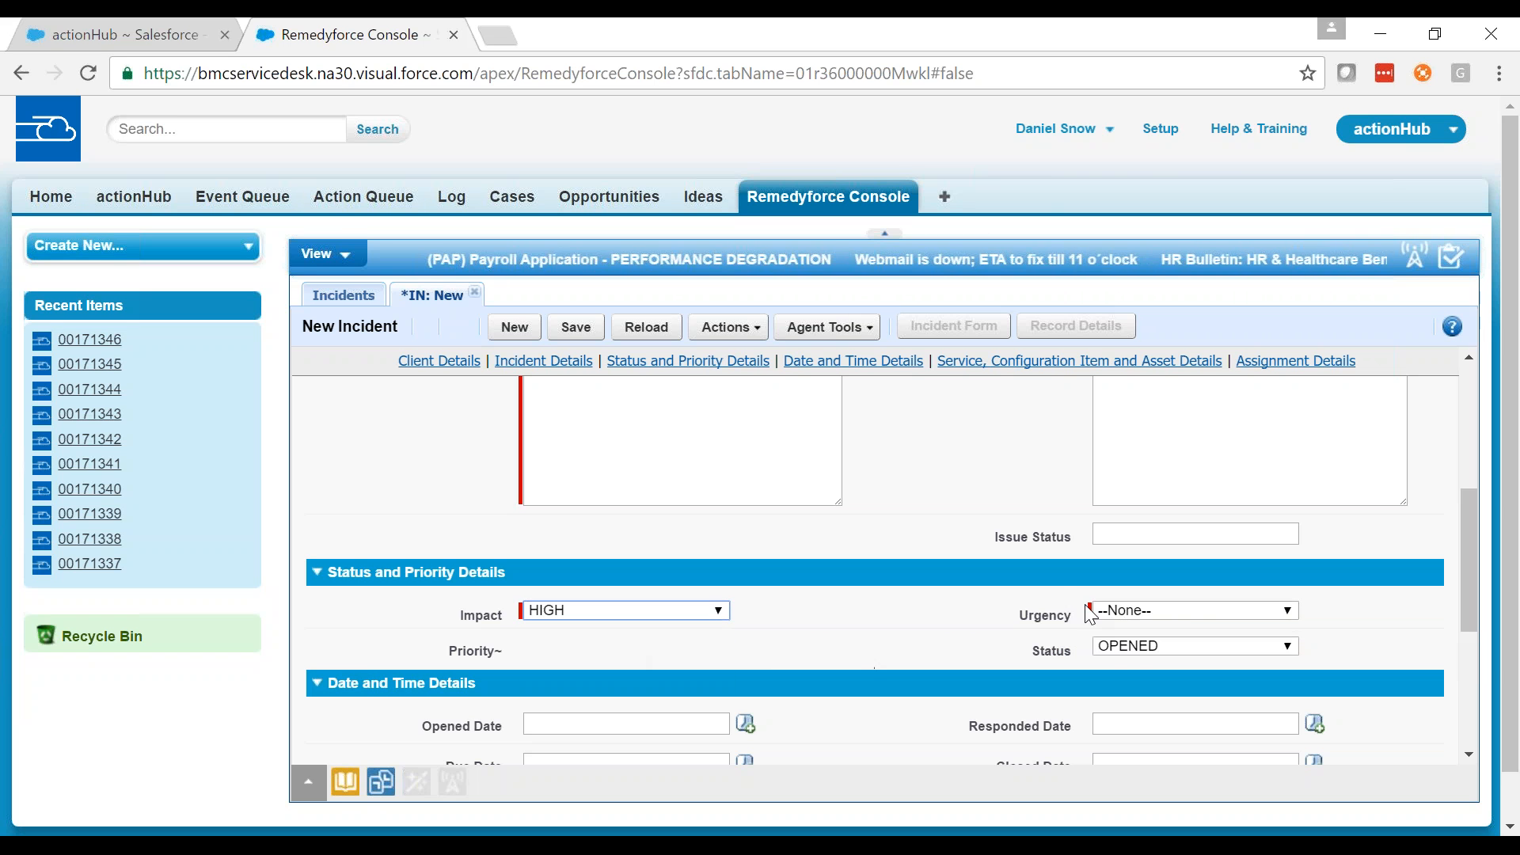
left_click(1095, 611)
left_click(1118, 640)
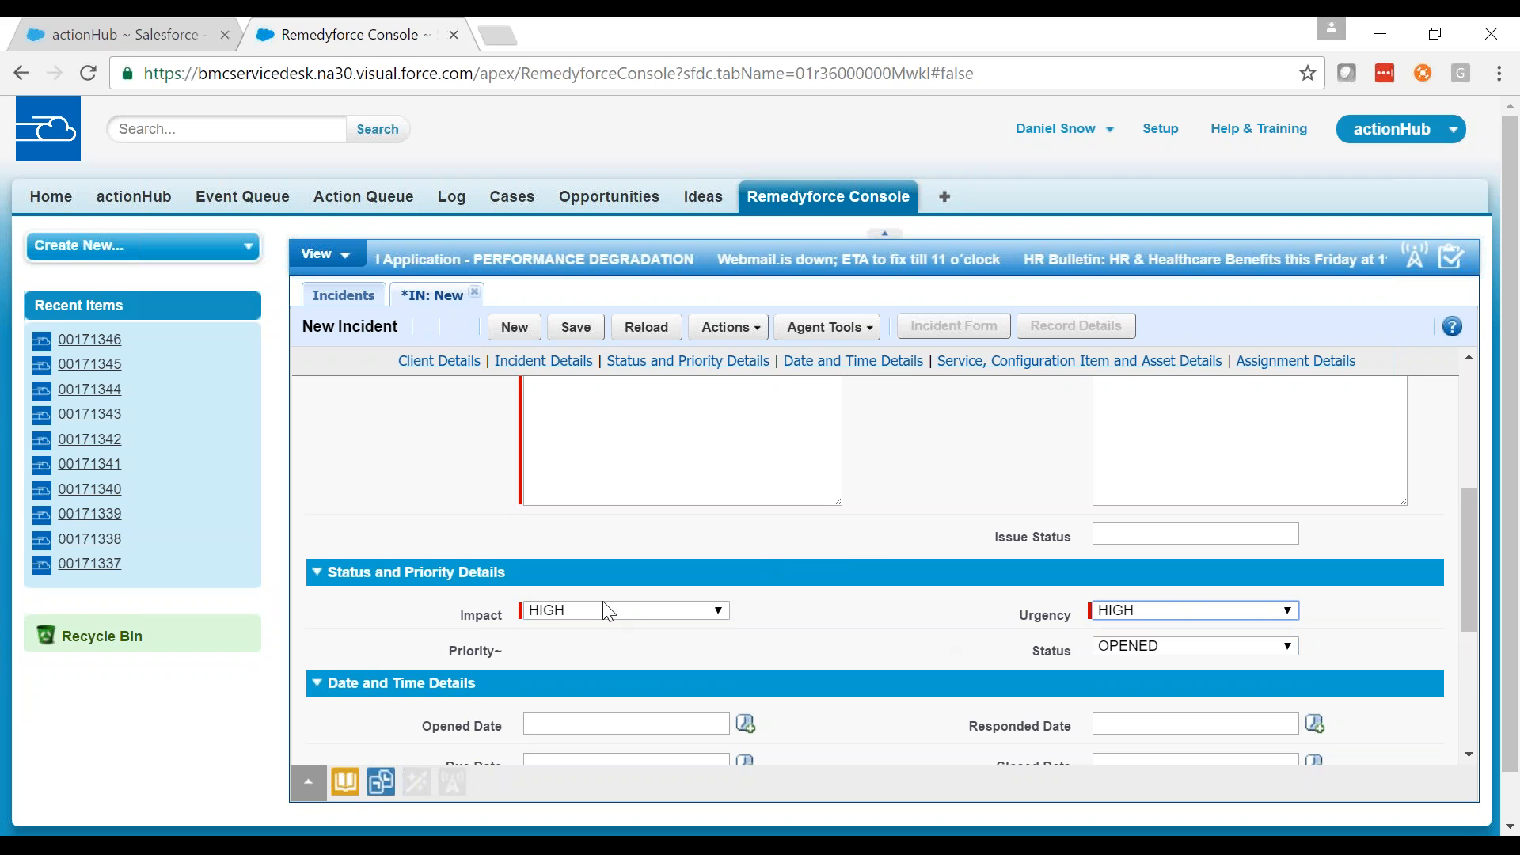
- Assign the App Development queue as the incident's owner
scroll(876, 546, "down", 1)
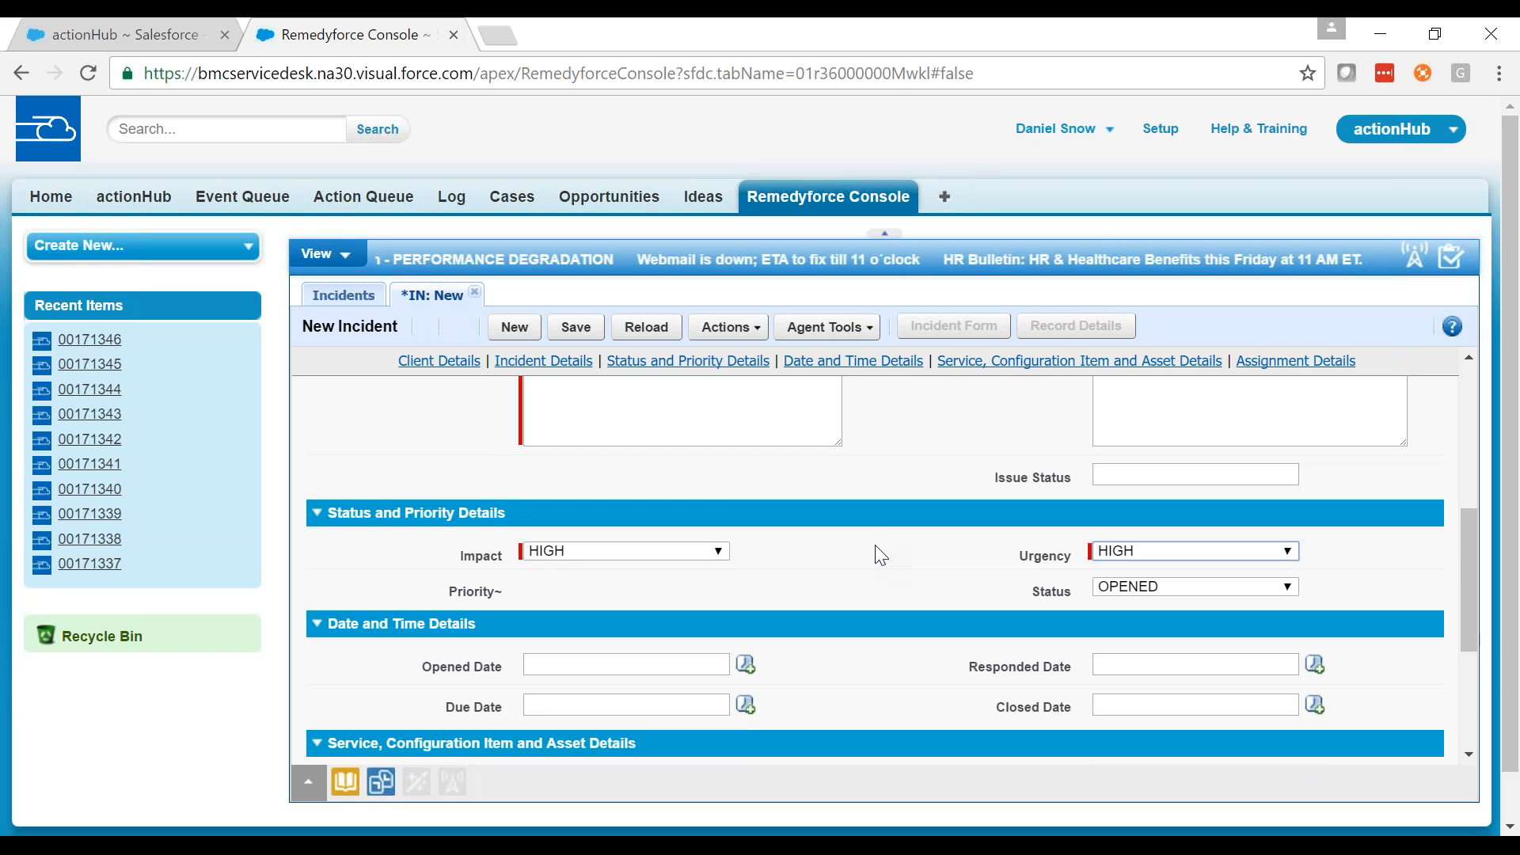
scroll(875, 545, "down", 5)
left_click(768, 675)
left_click(400, 248)
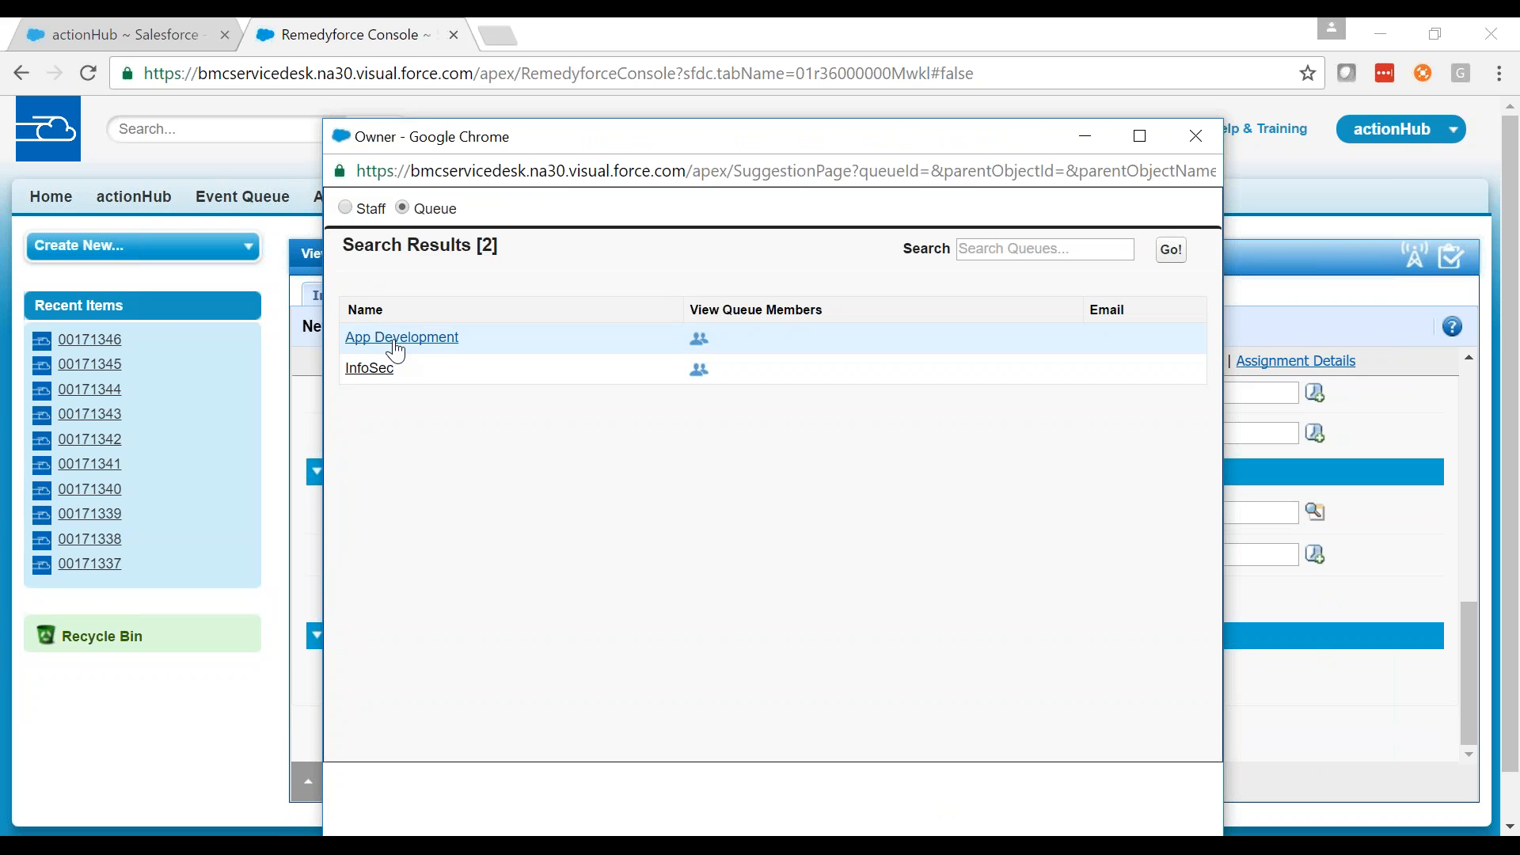
left_click(423, 353)
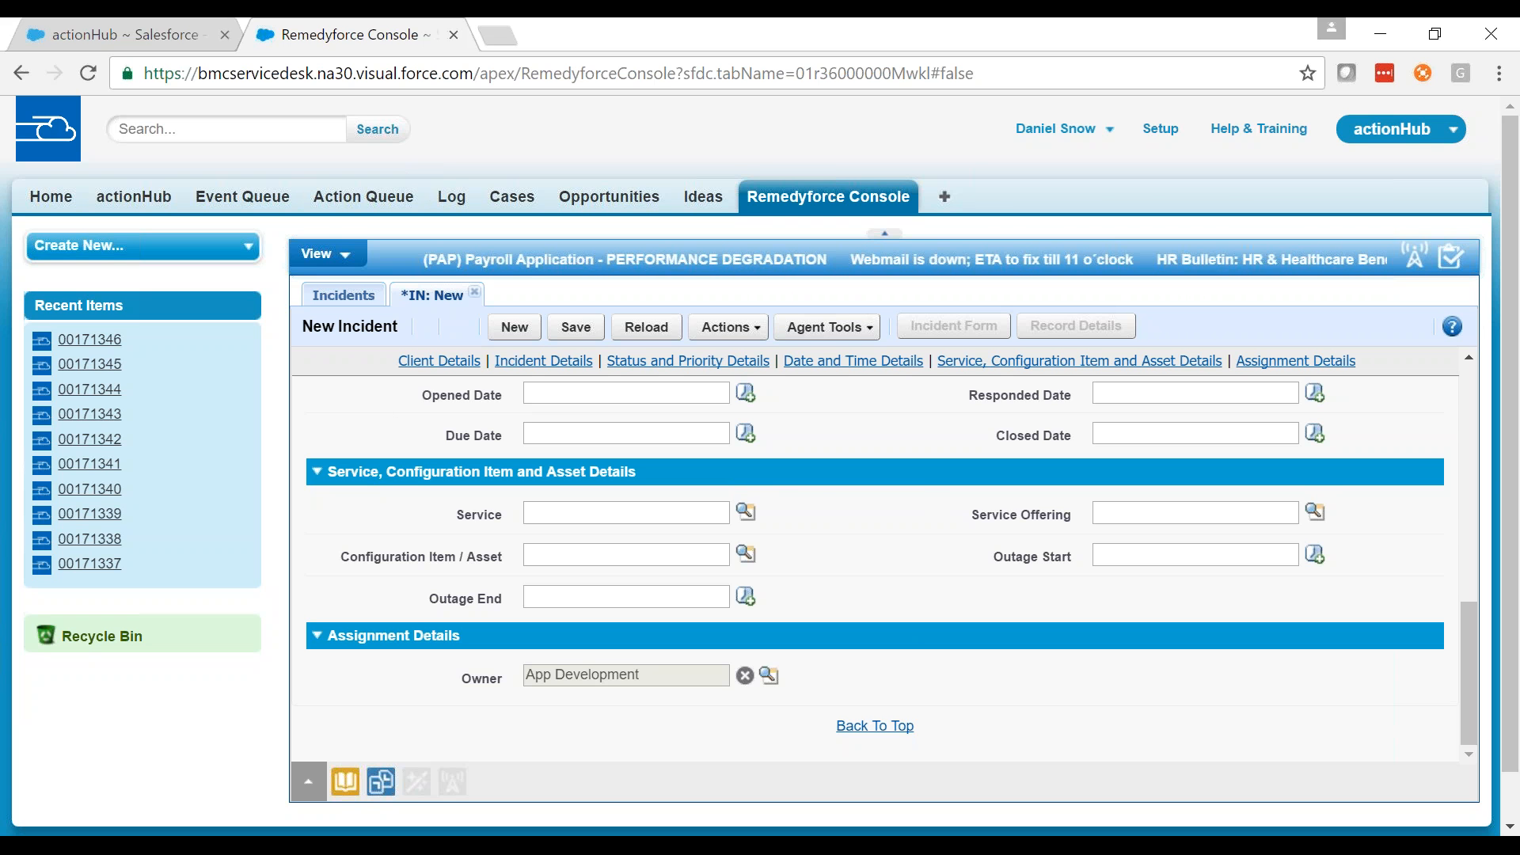
- Switch to actionHub and create a new rule named "Remedyforce <> TFS #01 - Create TFS Work Item"
left_click(153, 39)
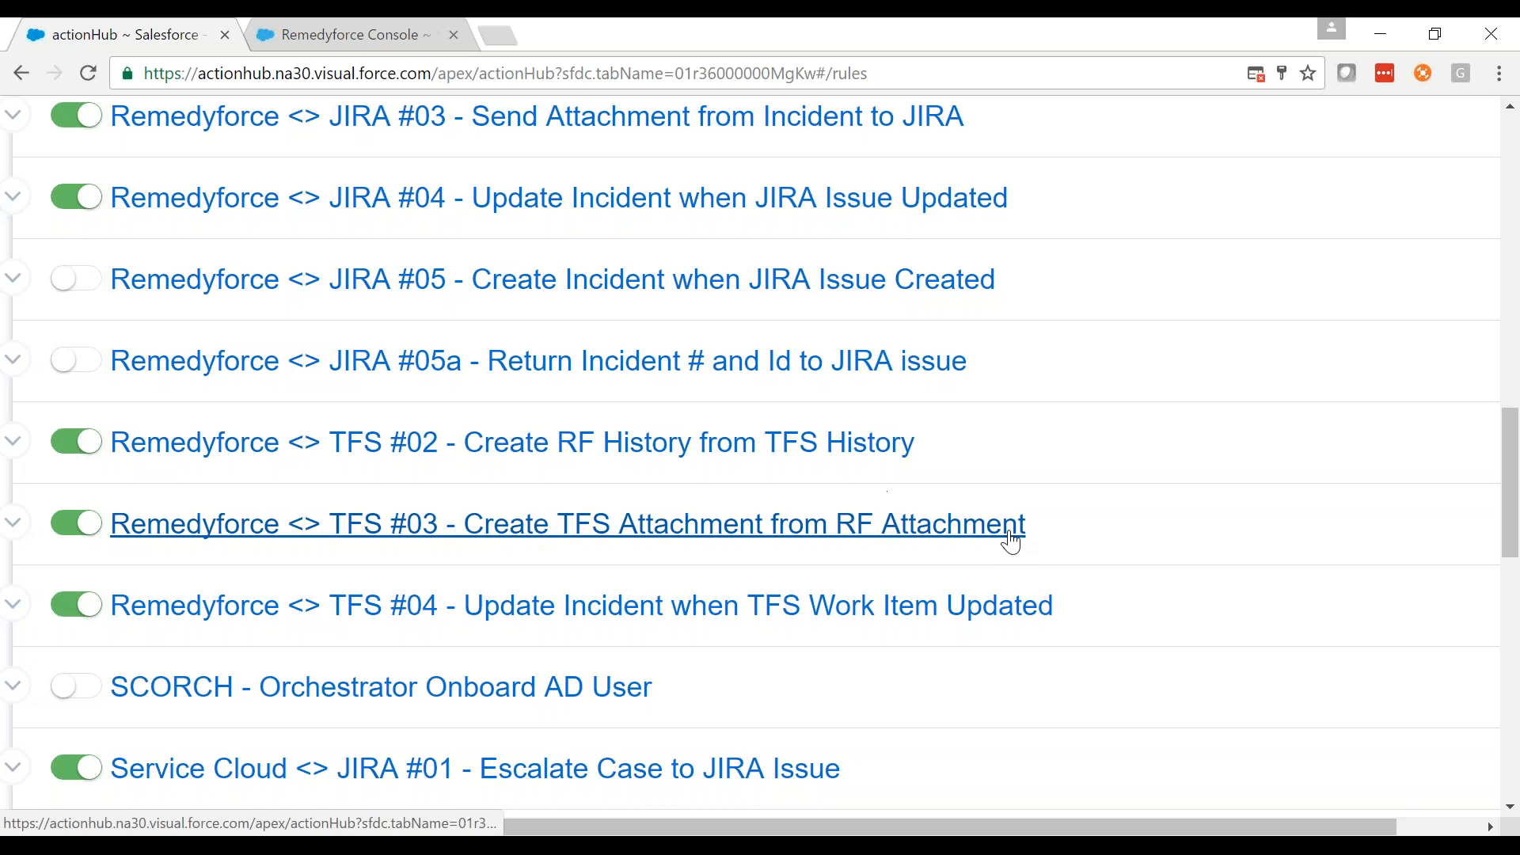
middle_click(1096, 540)
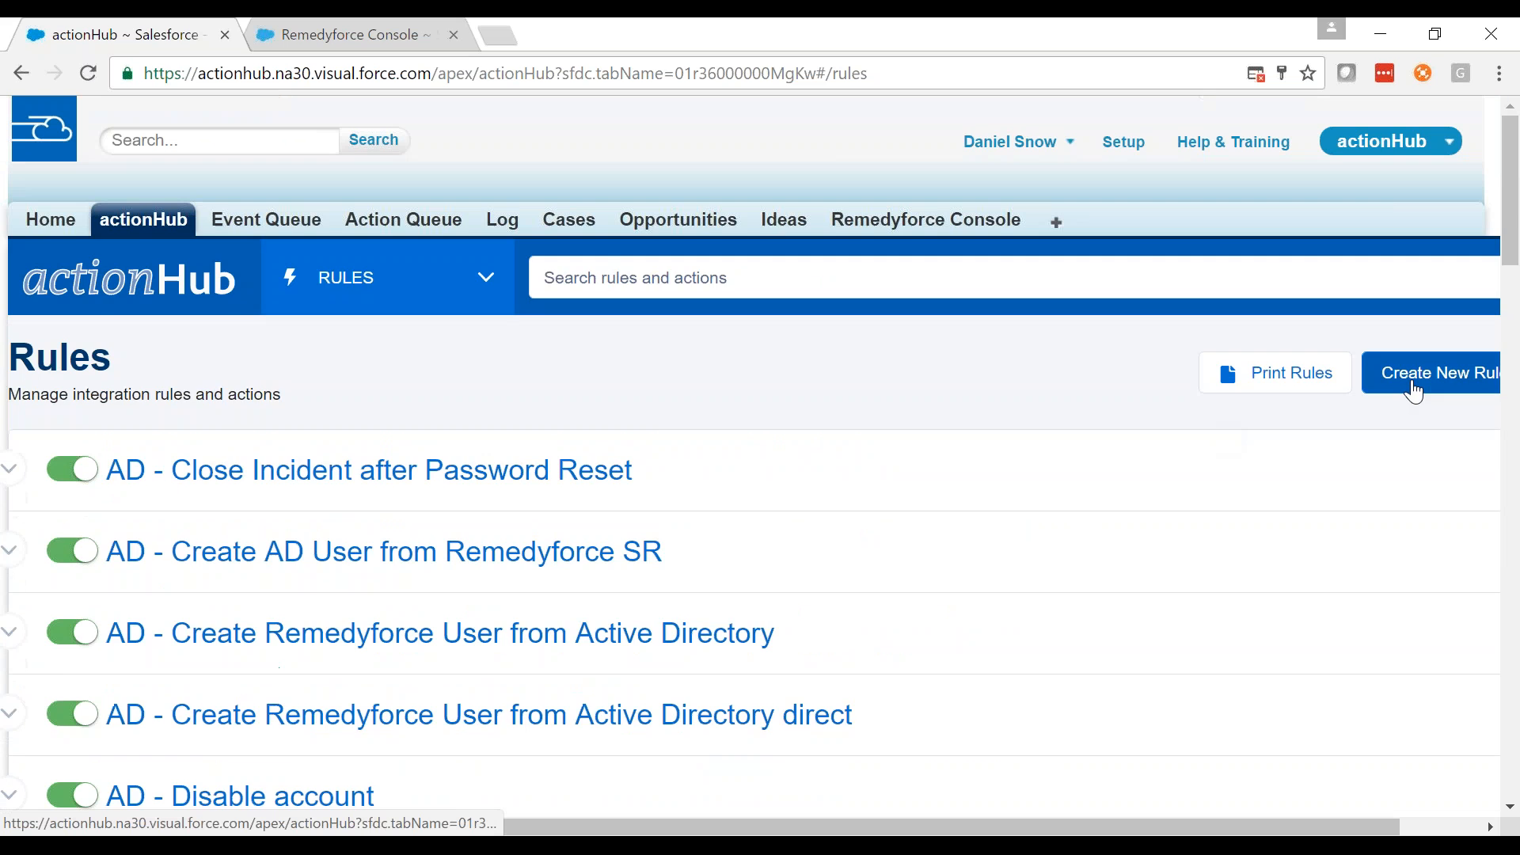
left_click(1415, 392)
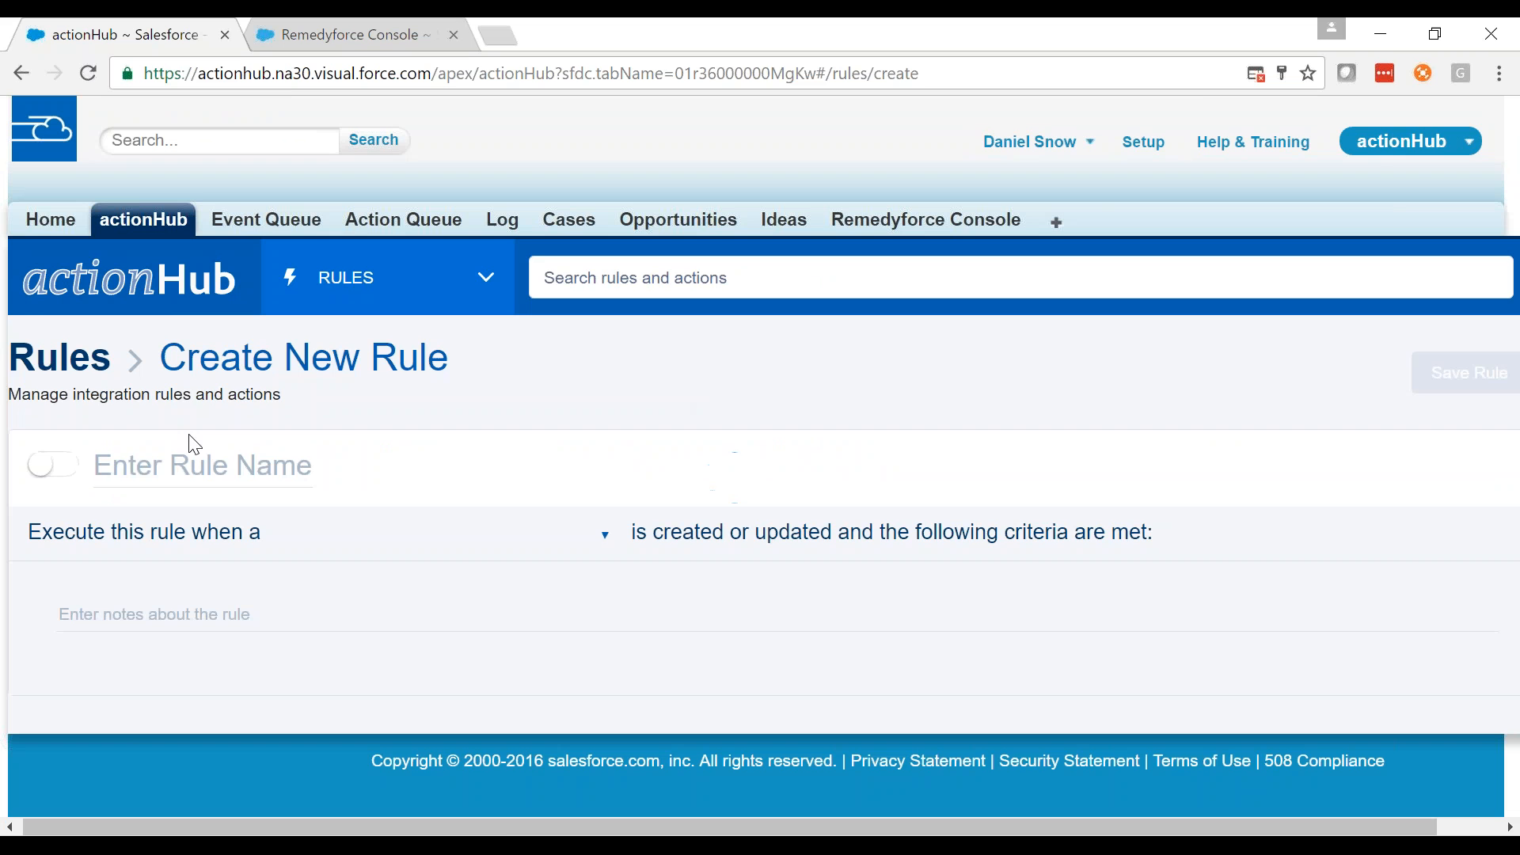
left_click(142, 467)
type("Remedyforce <>")
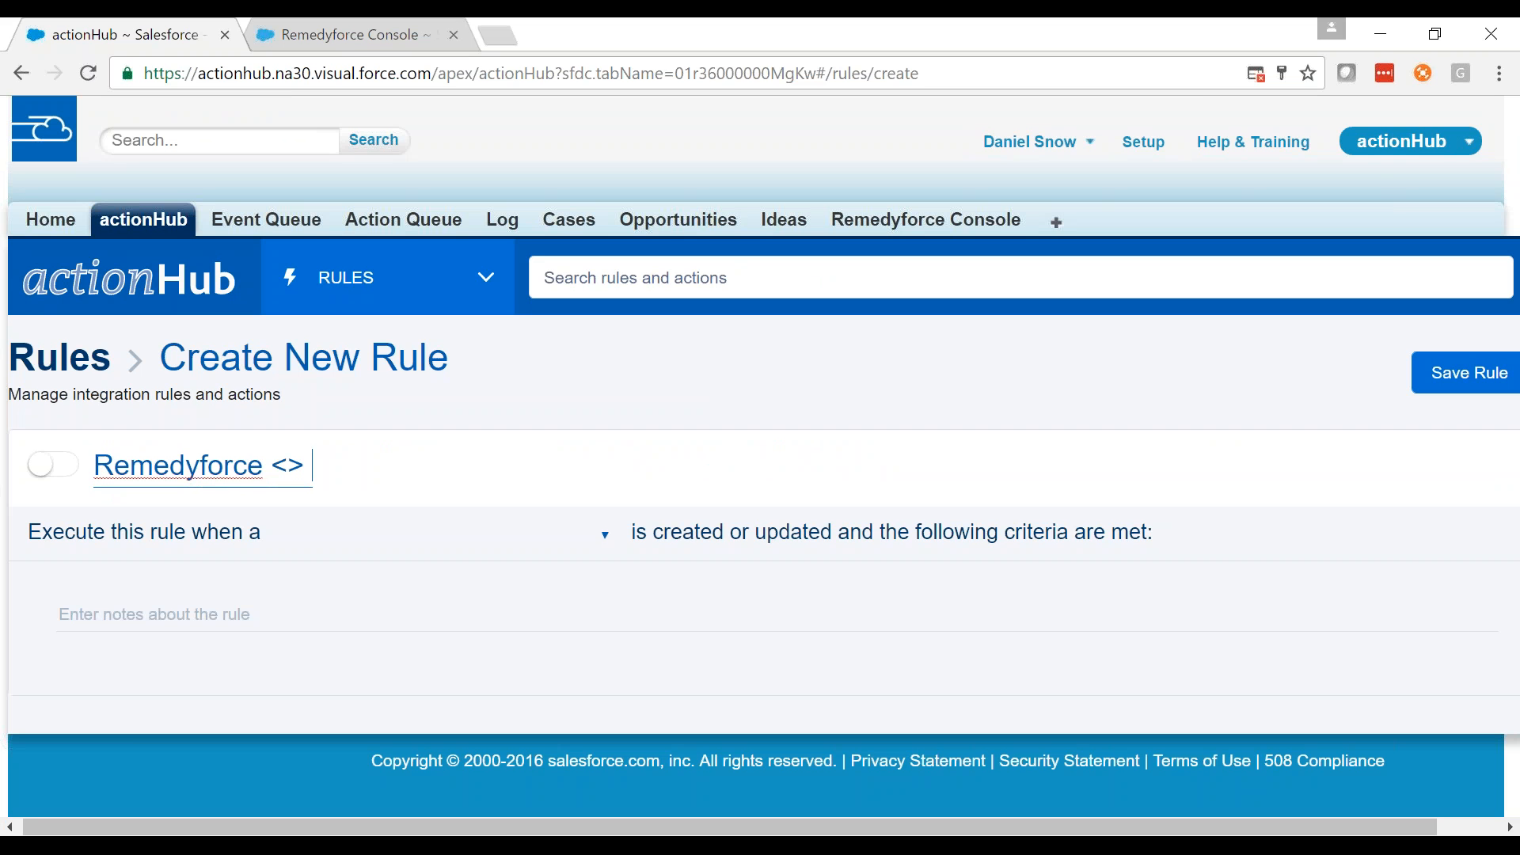
type(" TFS #01")
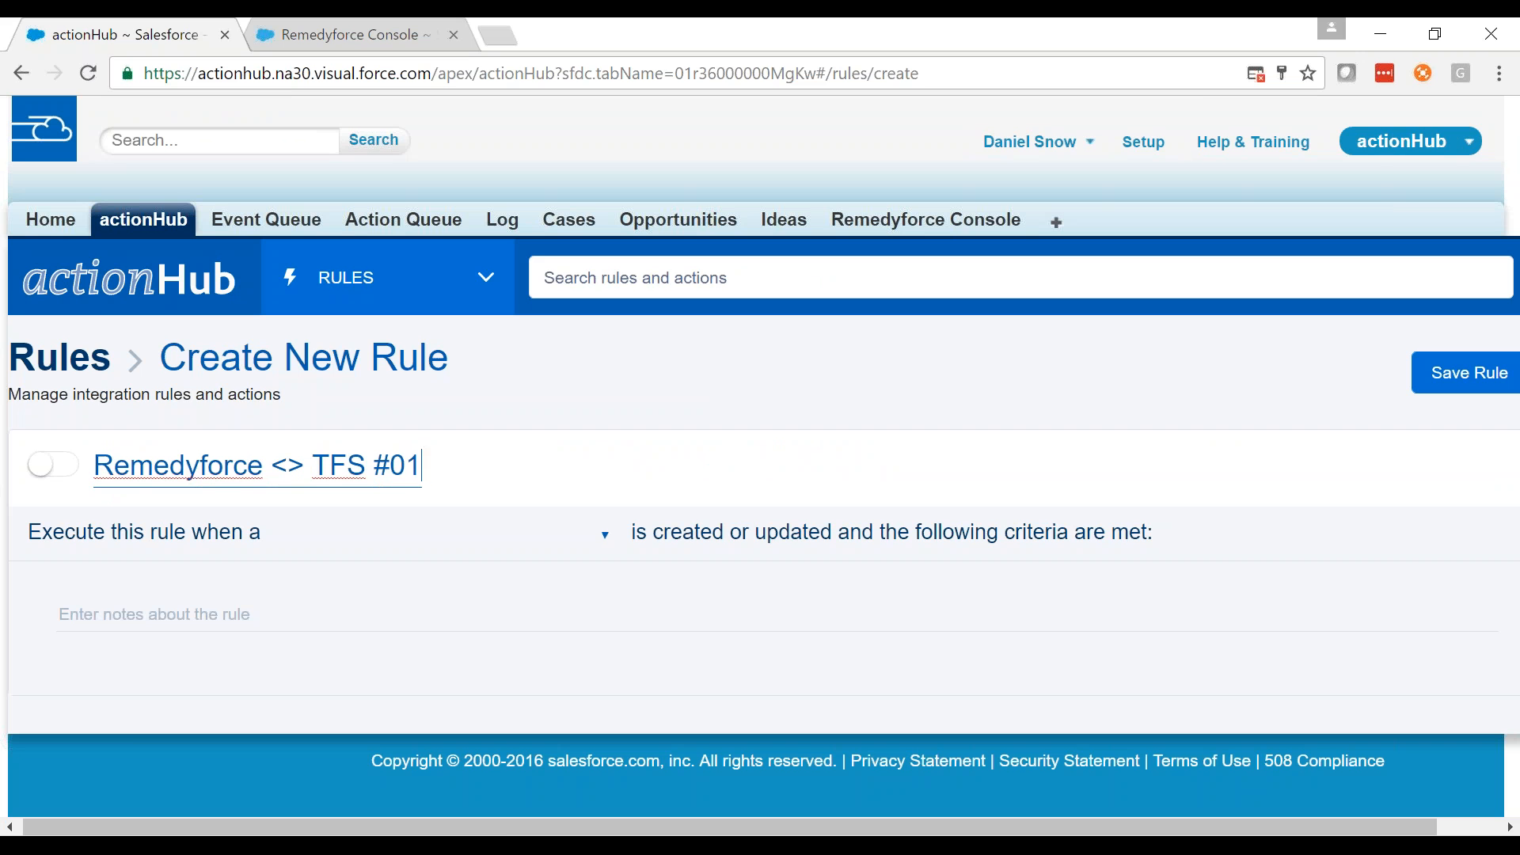
type(" - Create TFS Work Item")
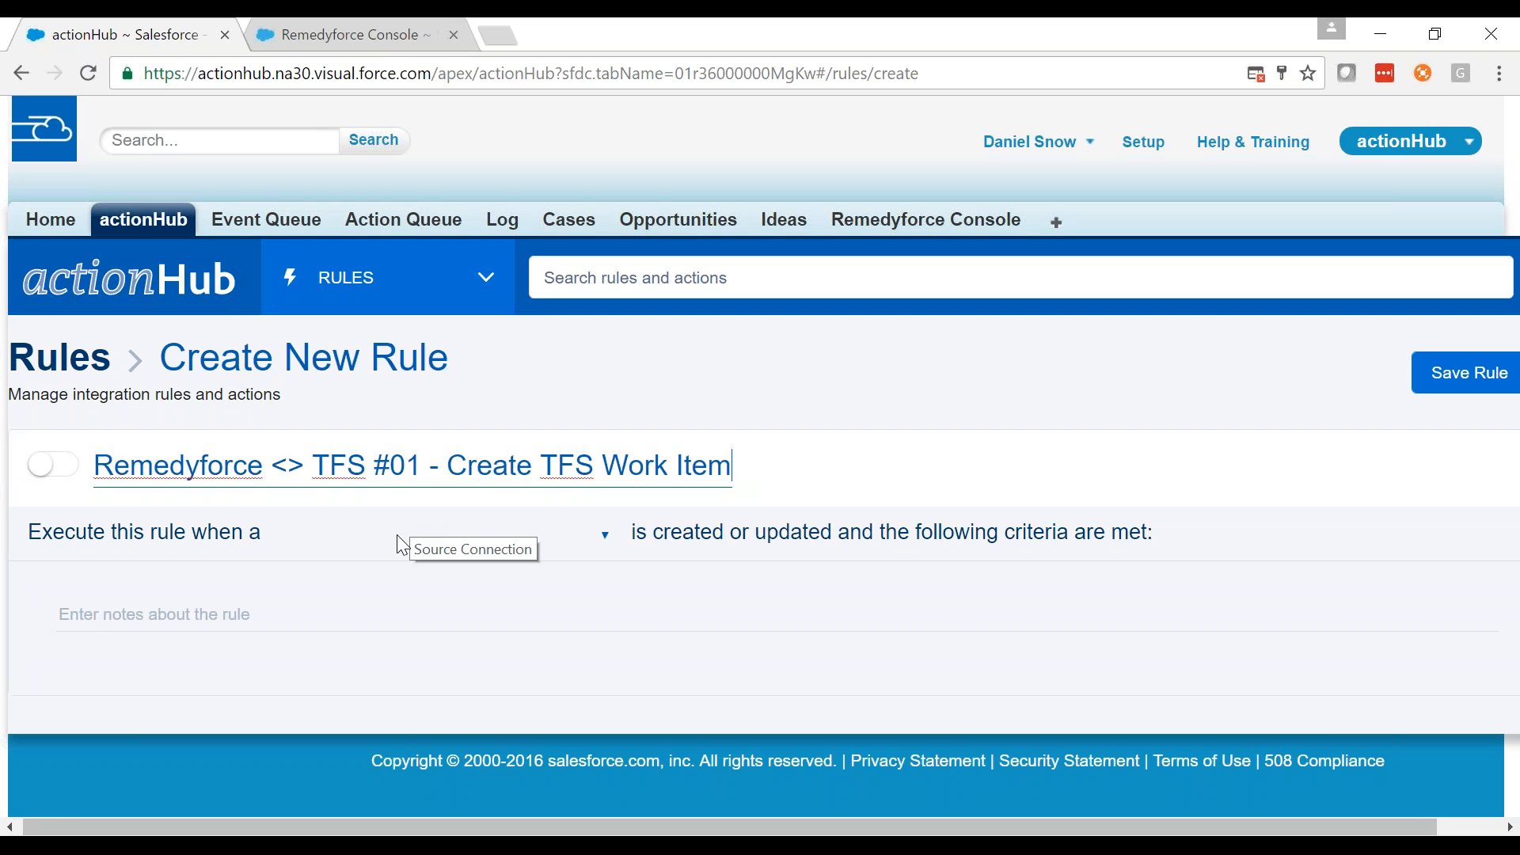
- Set the rule to execute on the Incident object of the Salesforce connection
left_click(588, 534)
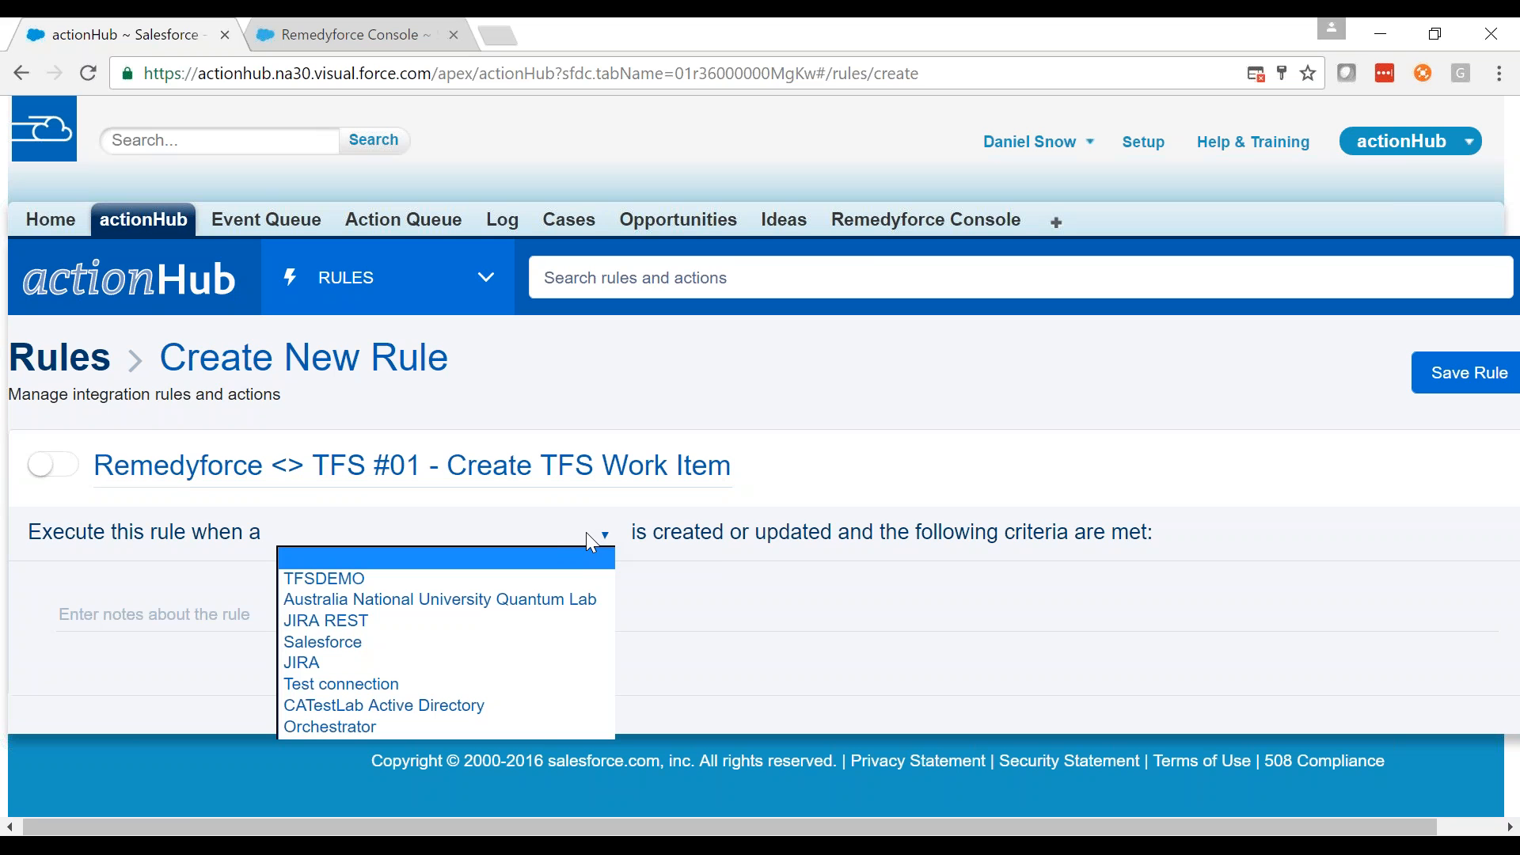
left_click(324, 642)
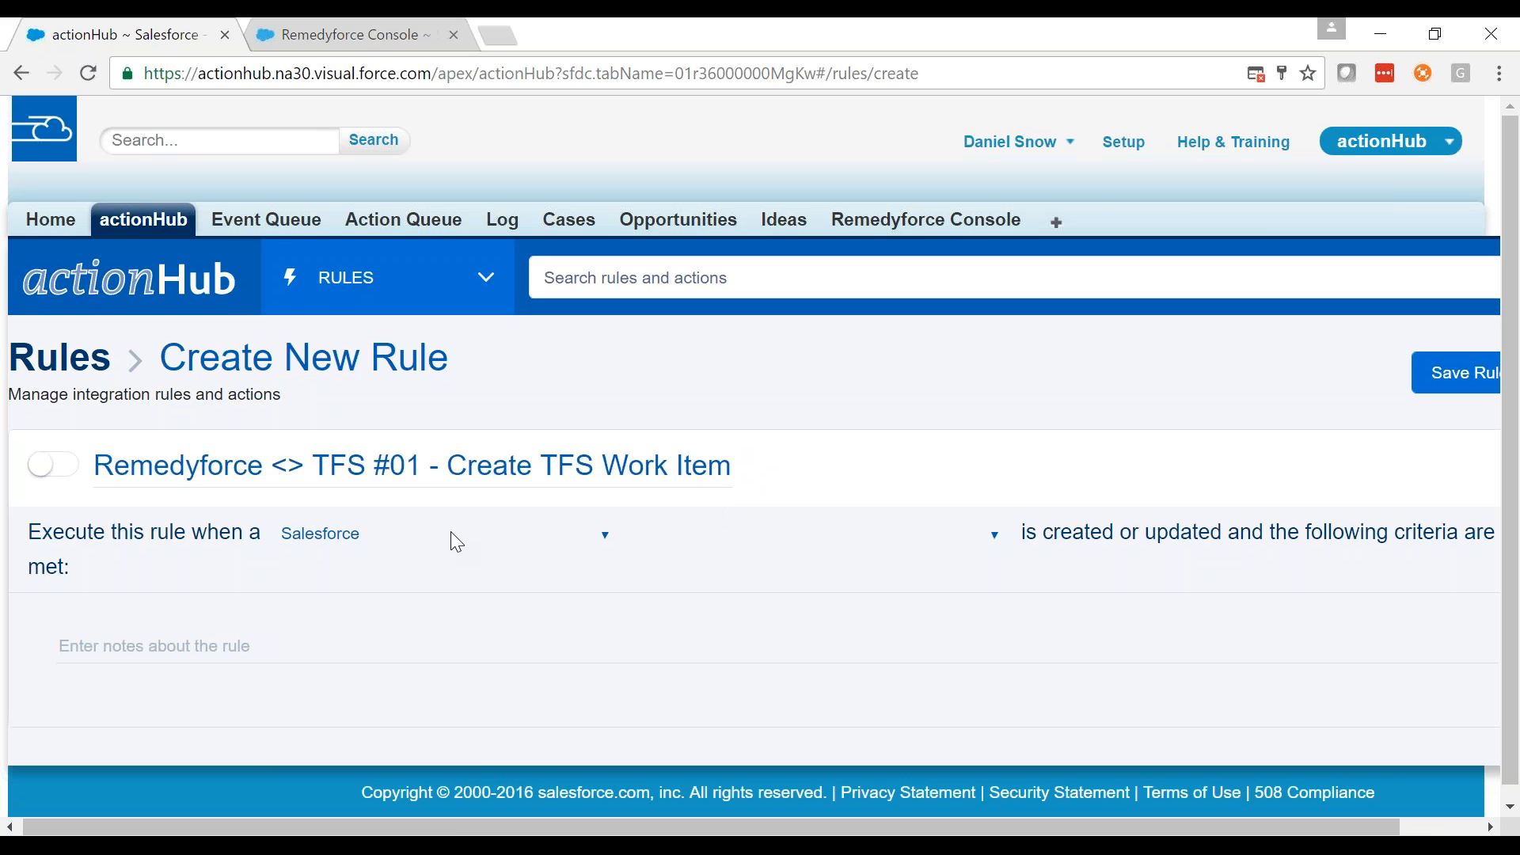
left_click(833, 527)
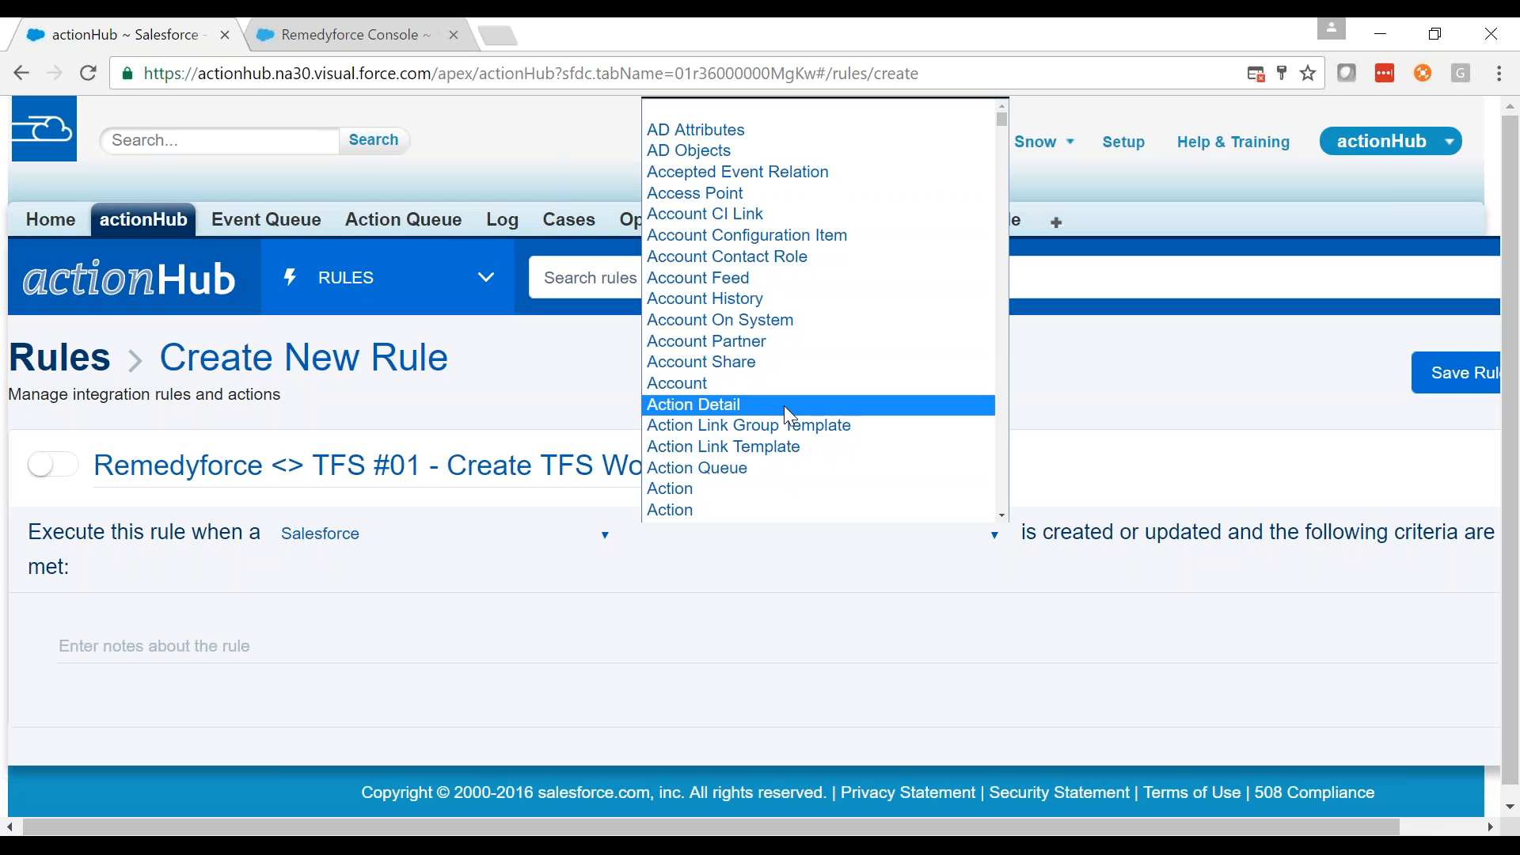
type("in")
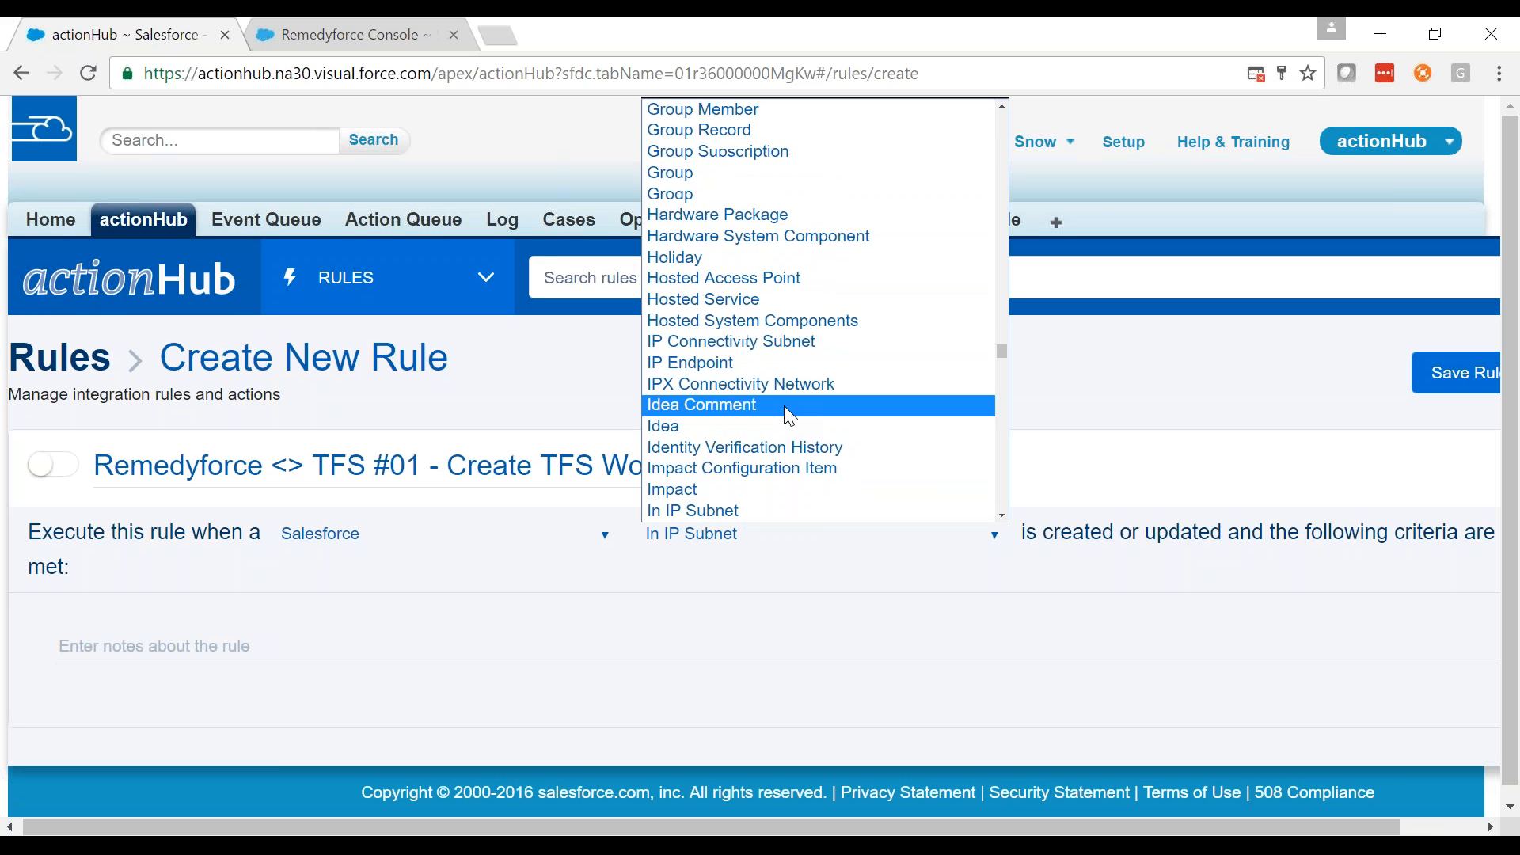
scroll(784, 405, "down", 3)
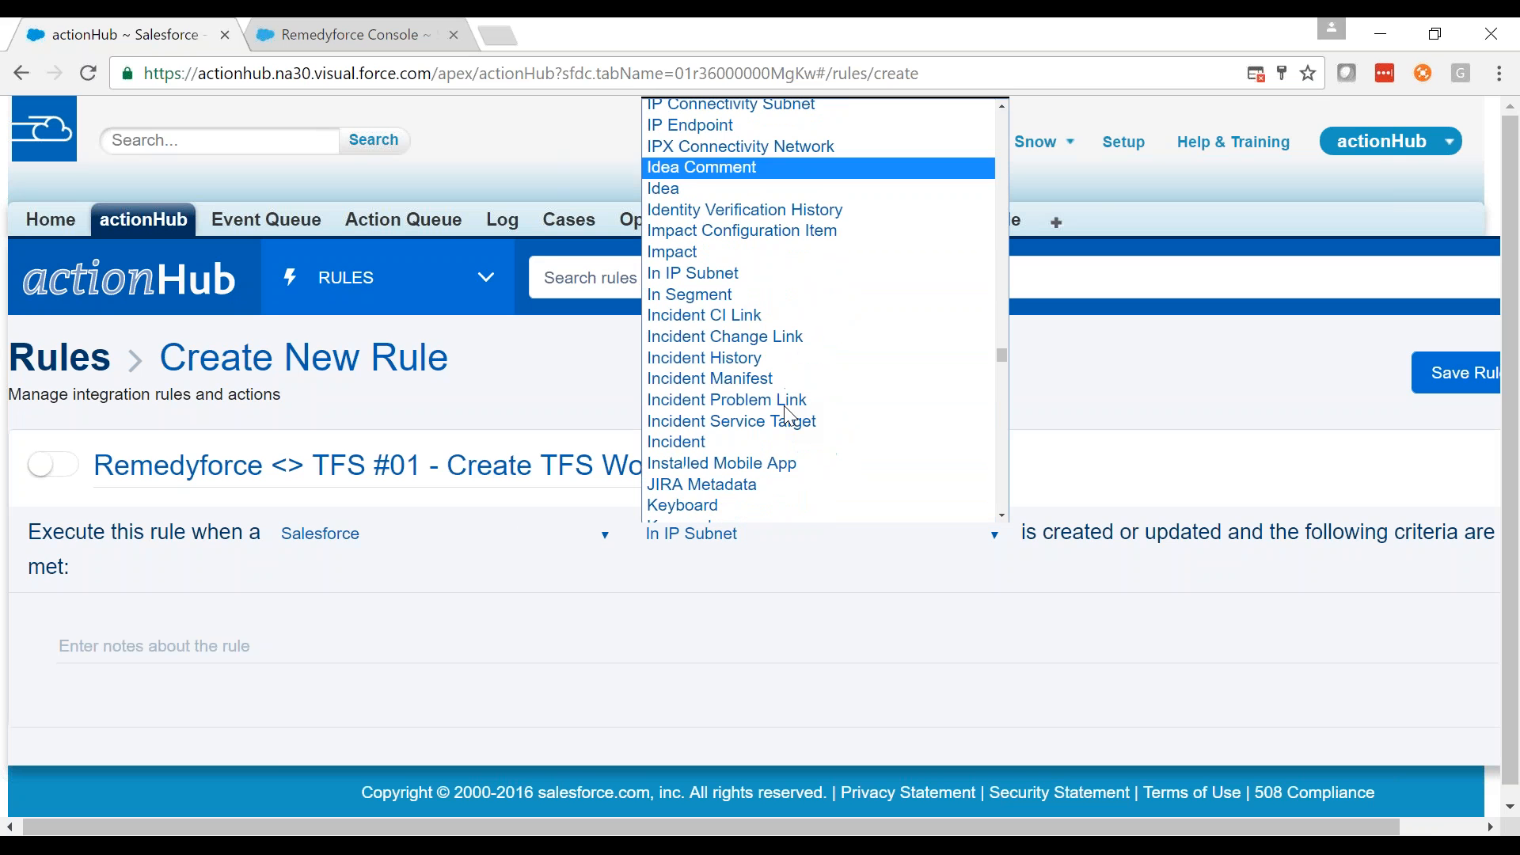
scroll(784, 405, "up", 3)
scroll(784, 405, "down", 3)
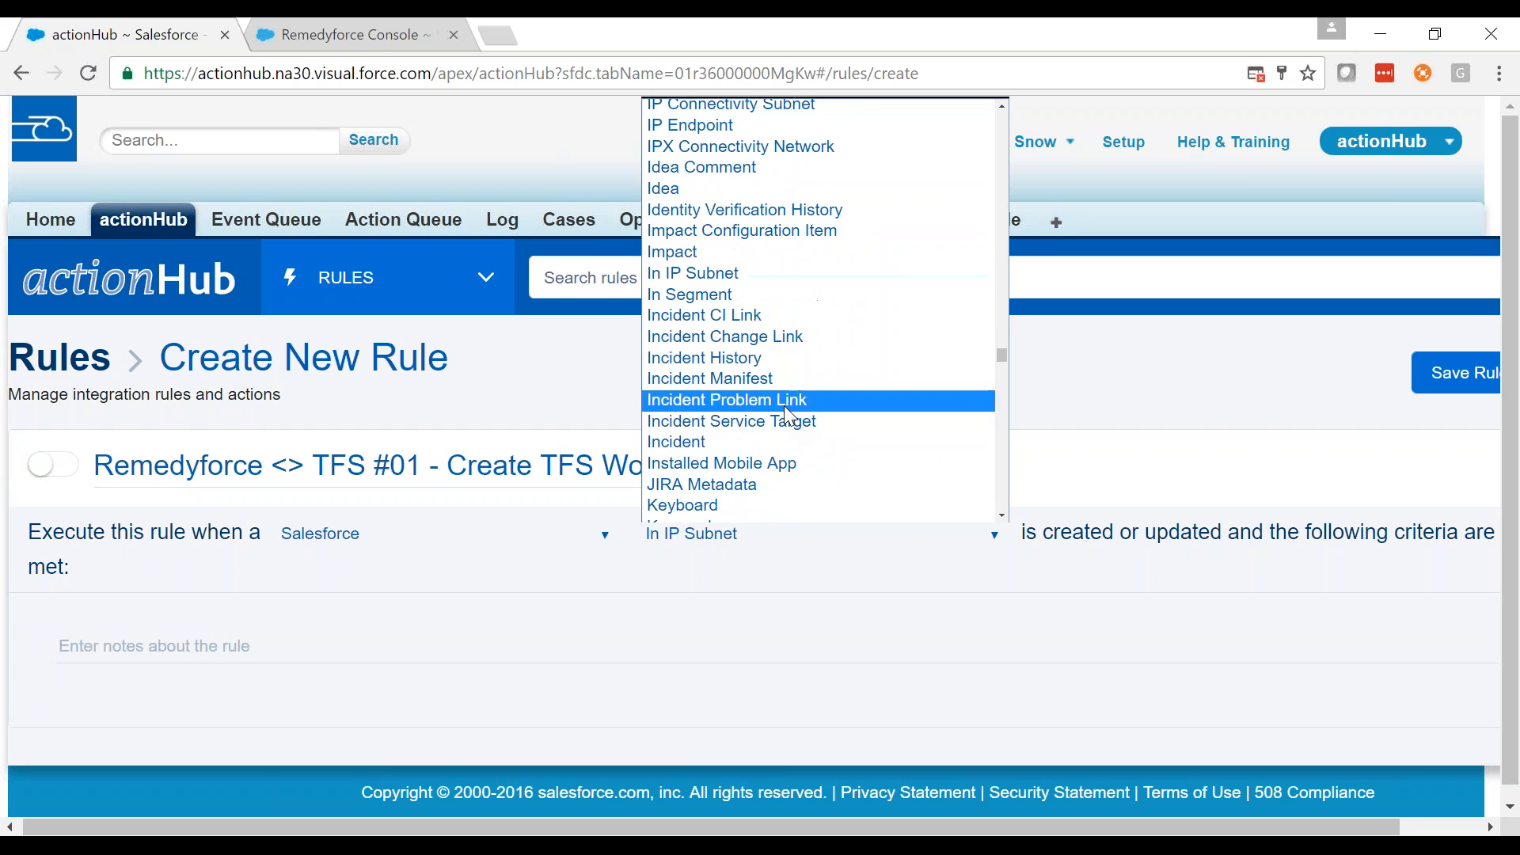
left_click(760, 443)
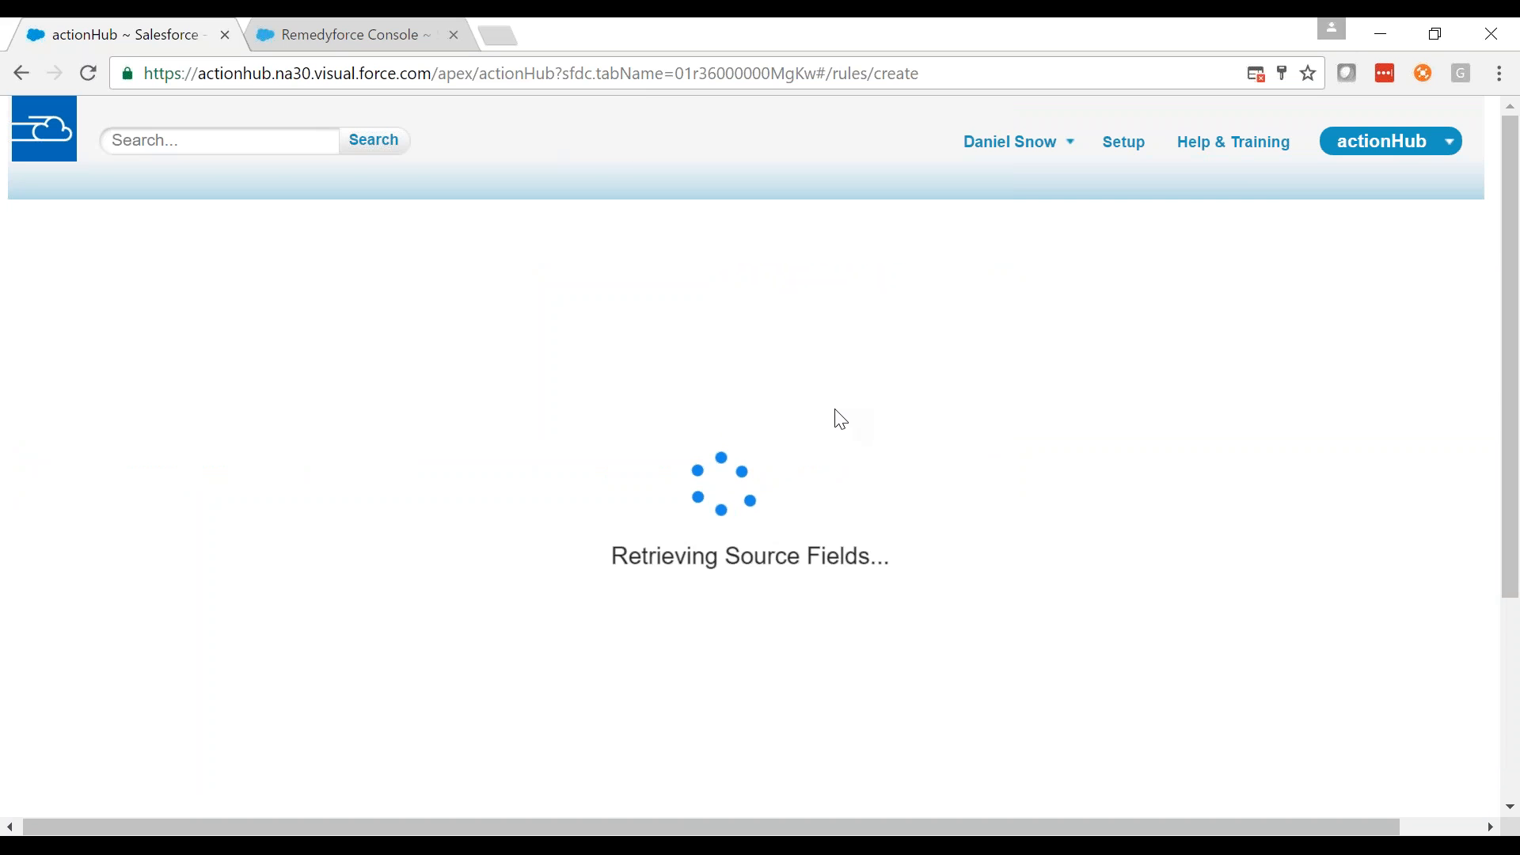
- Define the rule's first criterion so that the incident's Queue is equal to "App Development"
scroll(838, 418, "down", 2)
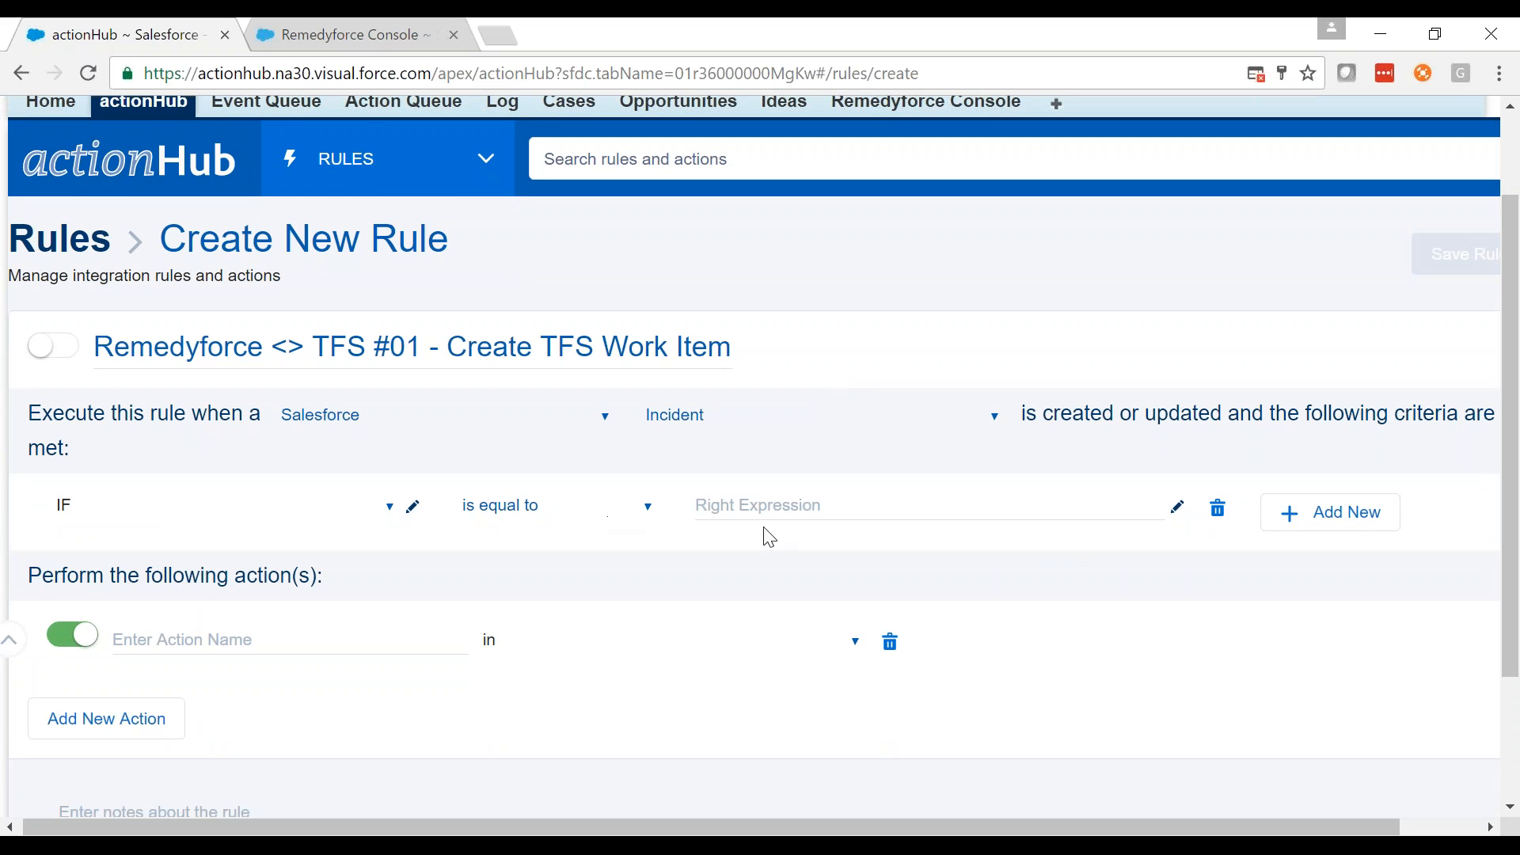
left_click(386, 510)
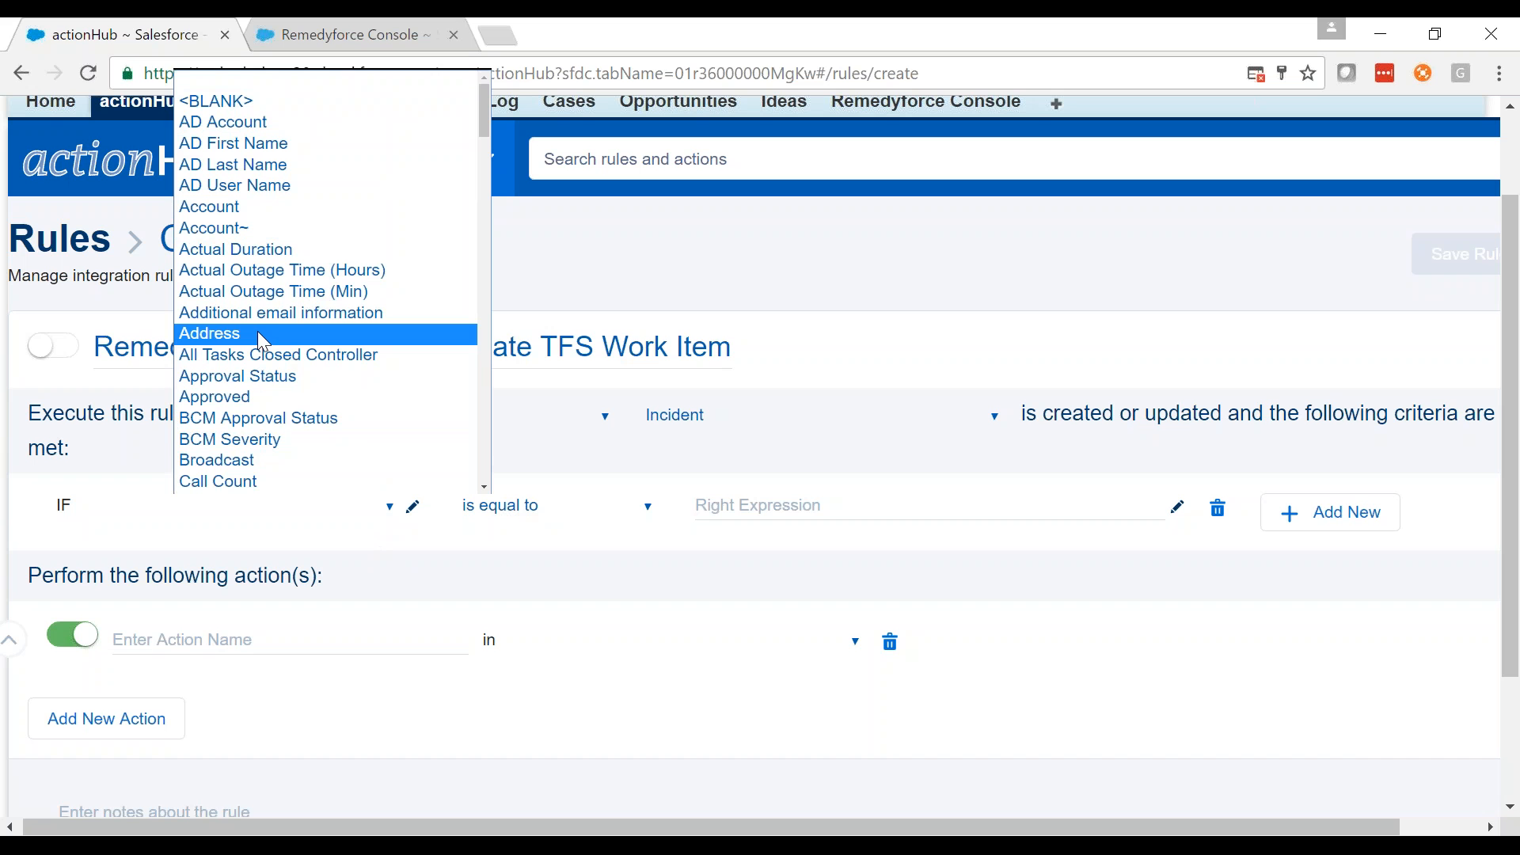
key("q")
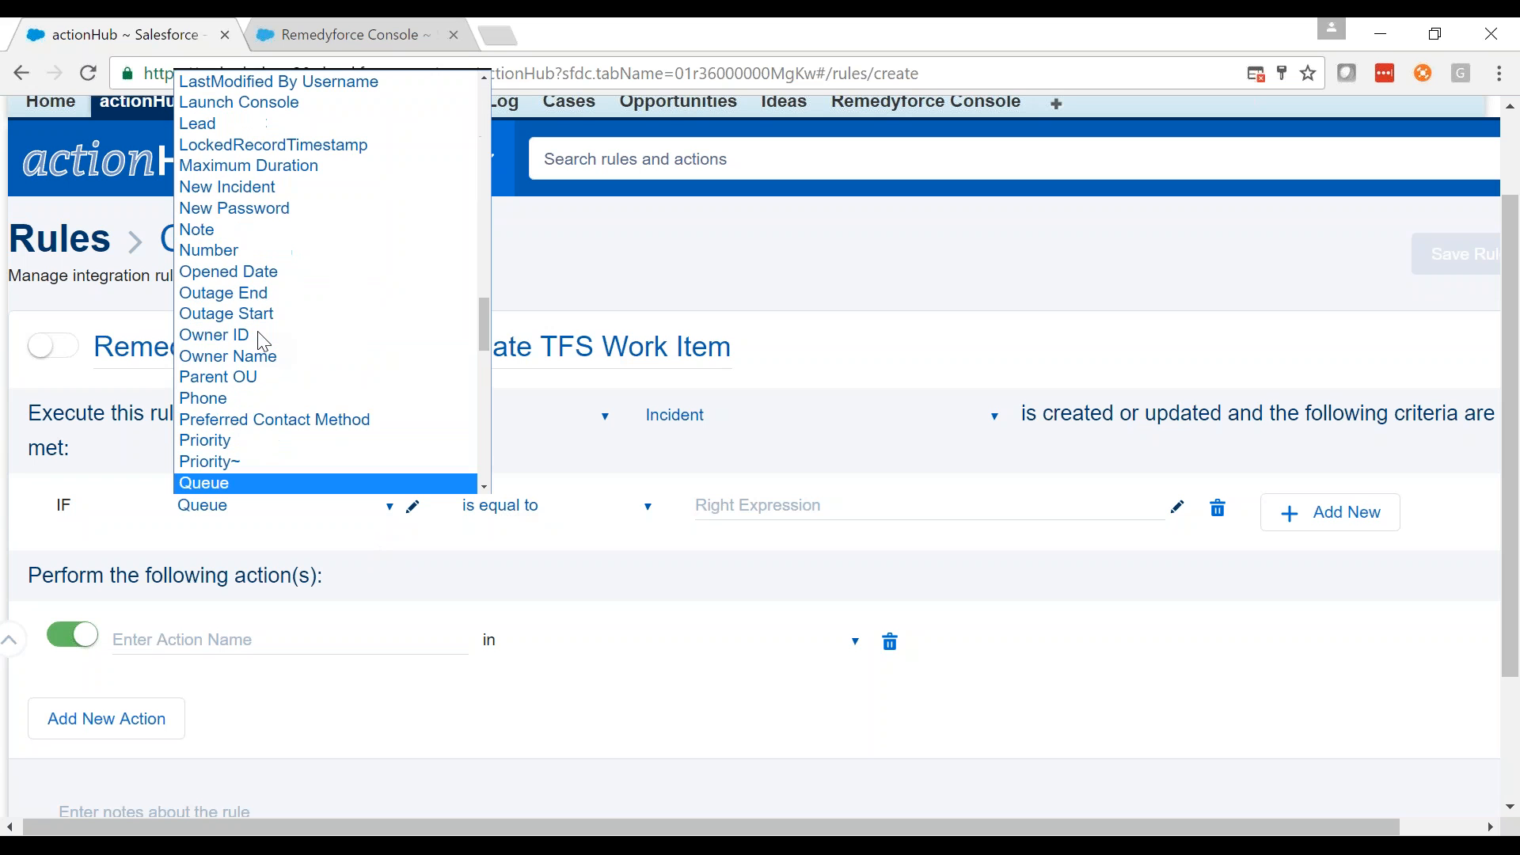
key("Return")
left_click(749, 505)
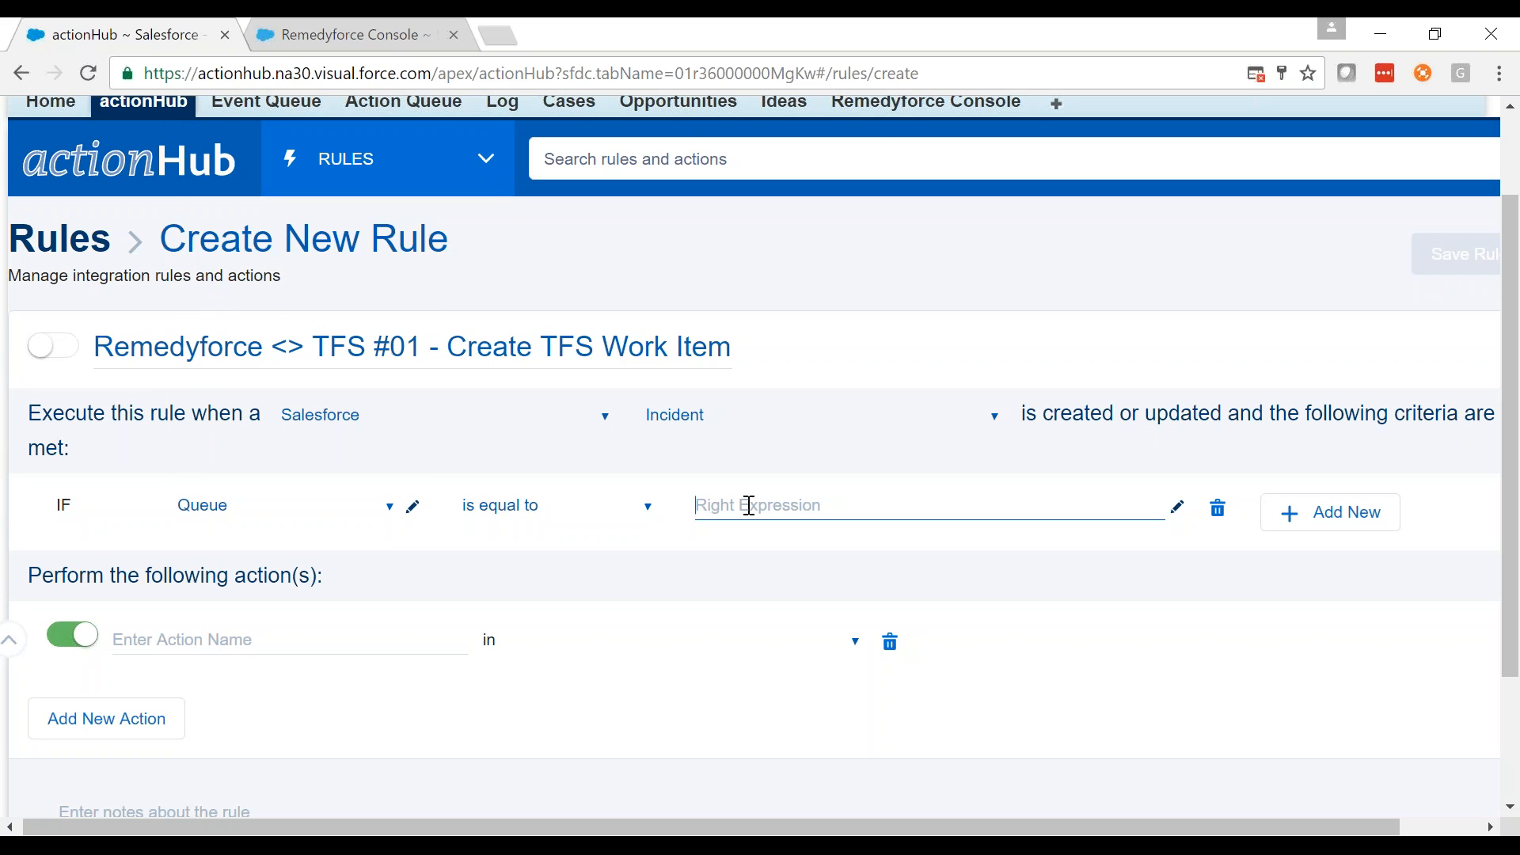
type("App De")
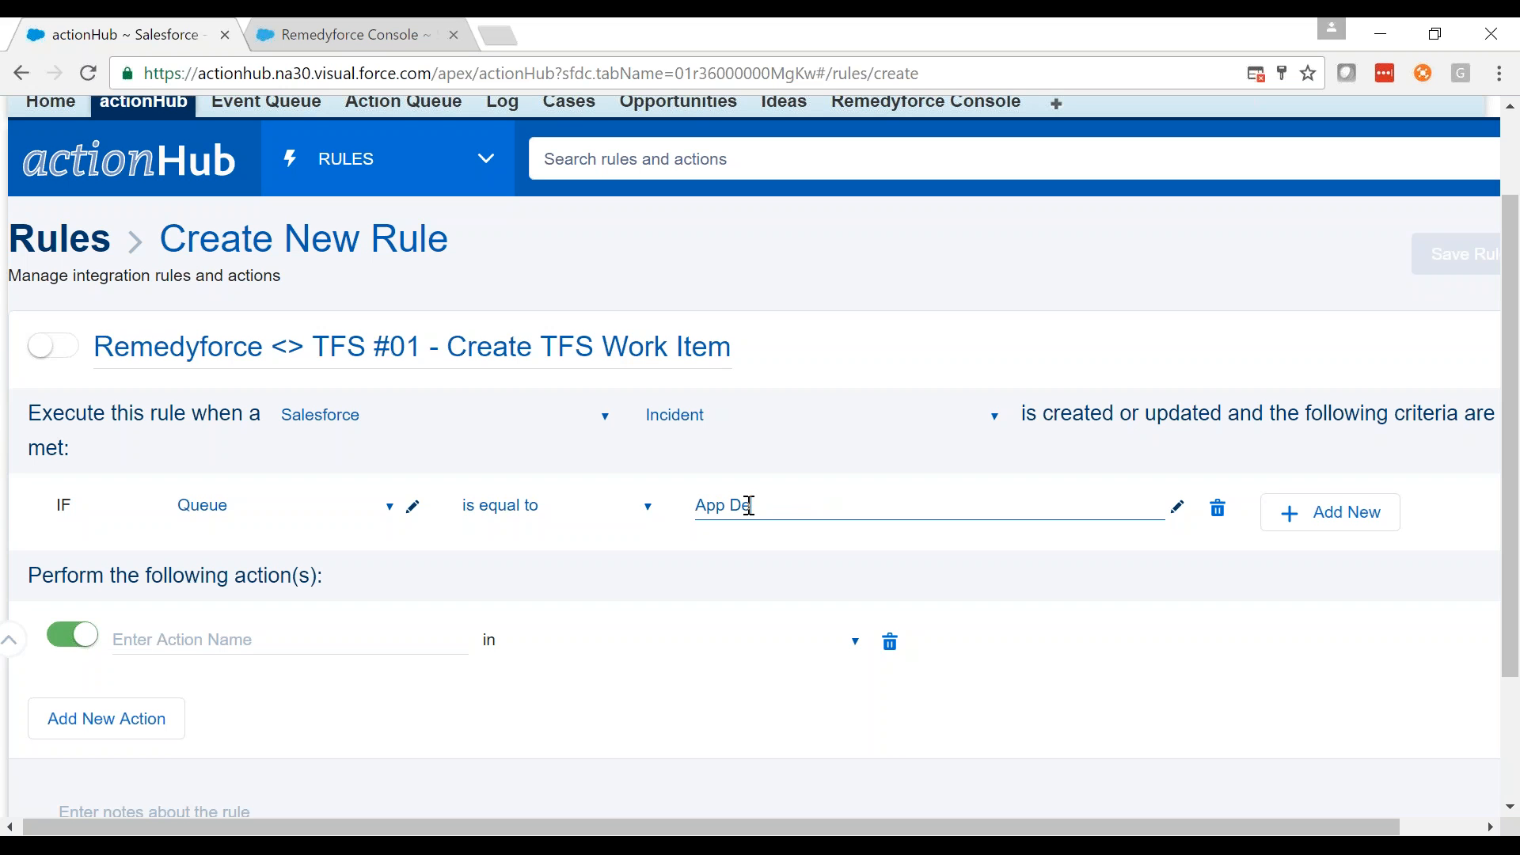
type("velopment")
- Add a second AND criterion that tests whether the Queue field is not equal to a value
left_click(1322, 512)
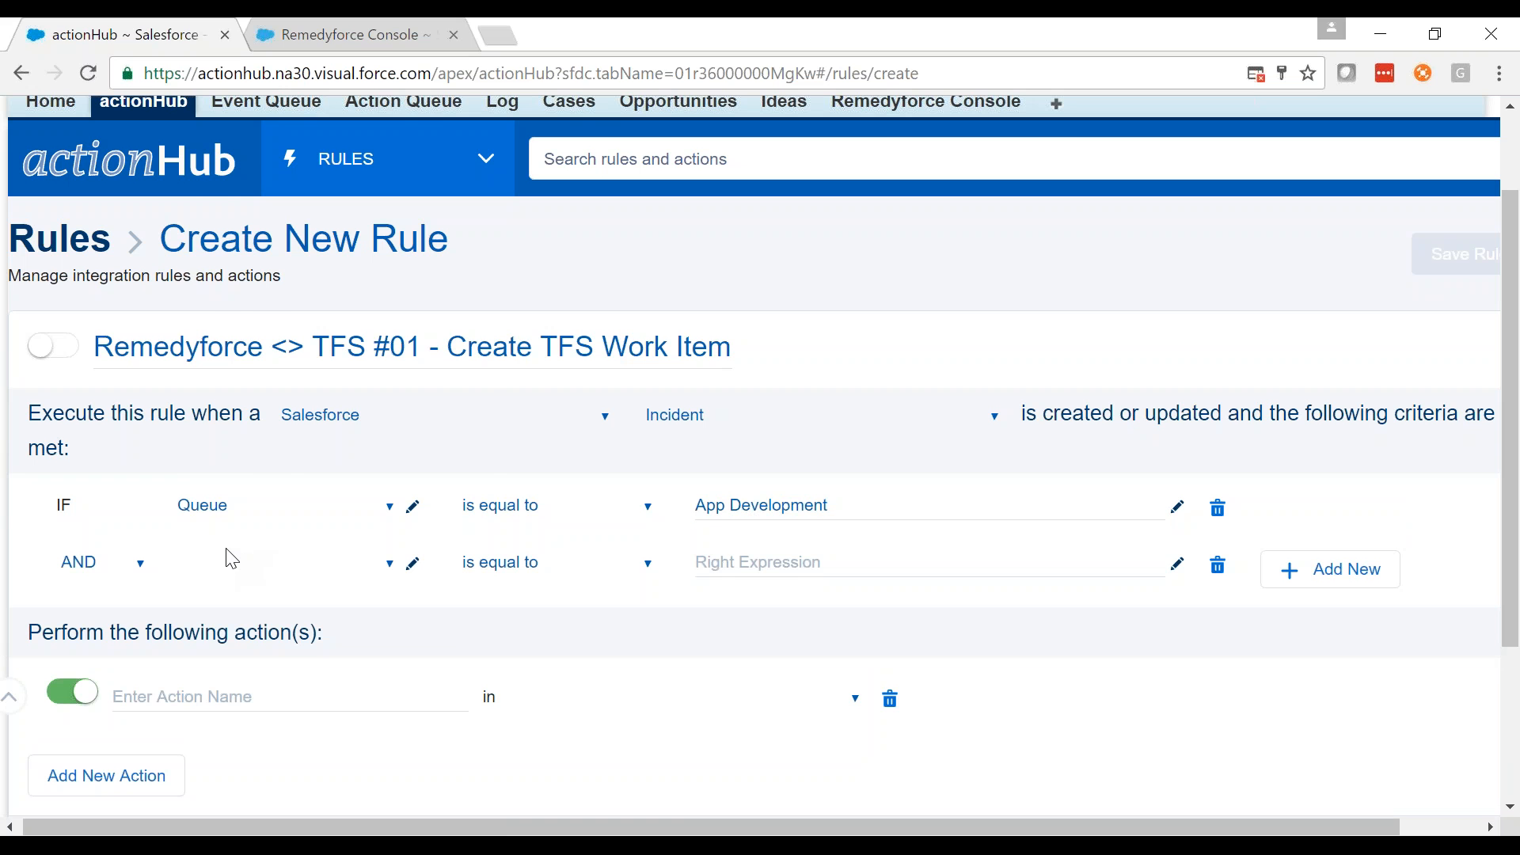
left_click(290, 574)
key("q")
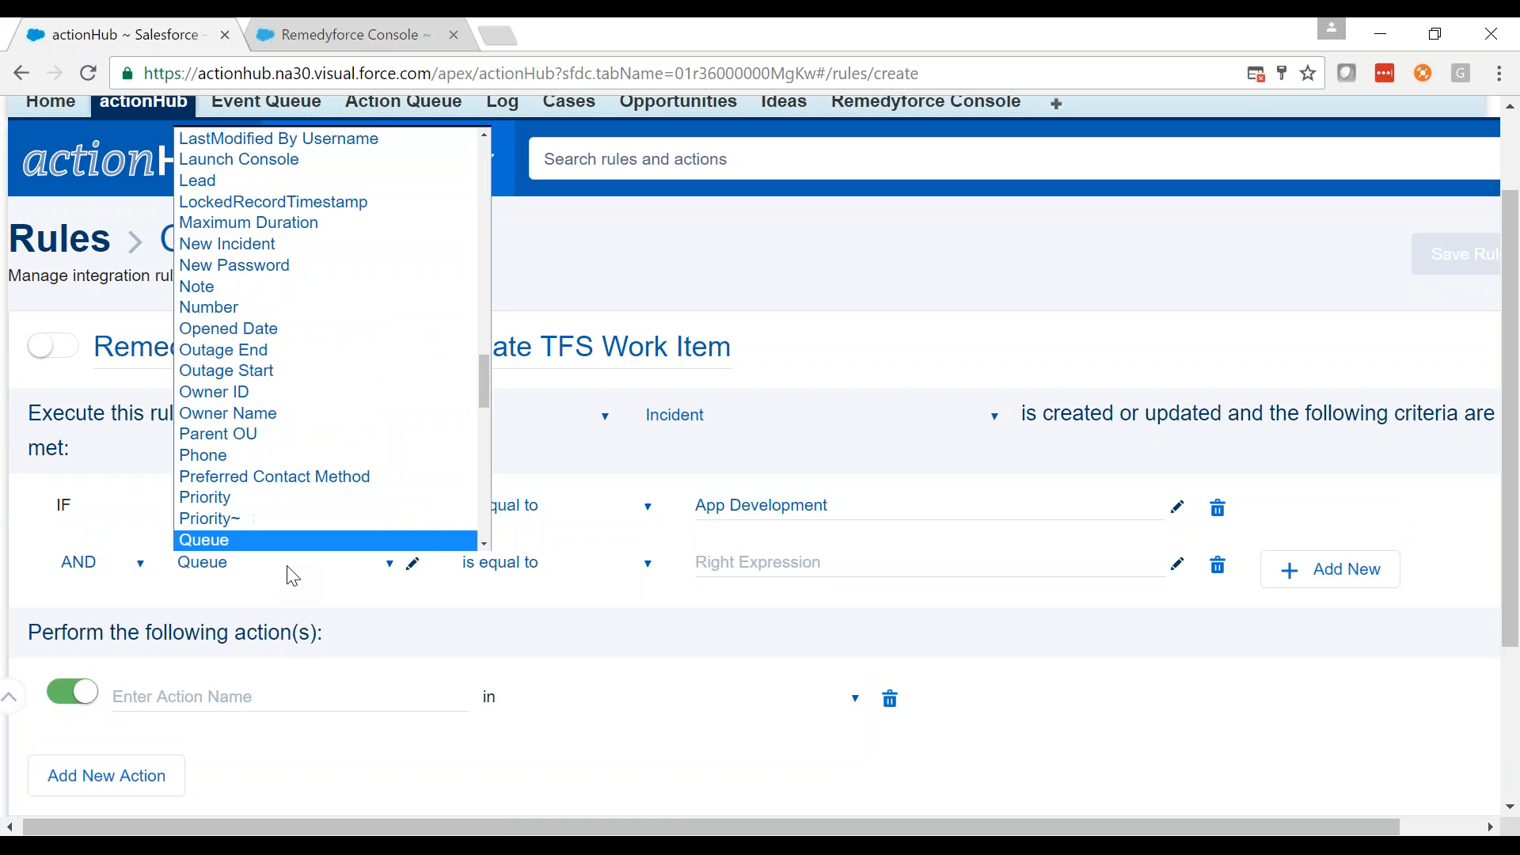
key("Return")
left_click(544, 572)
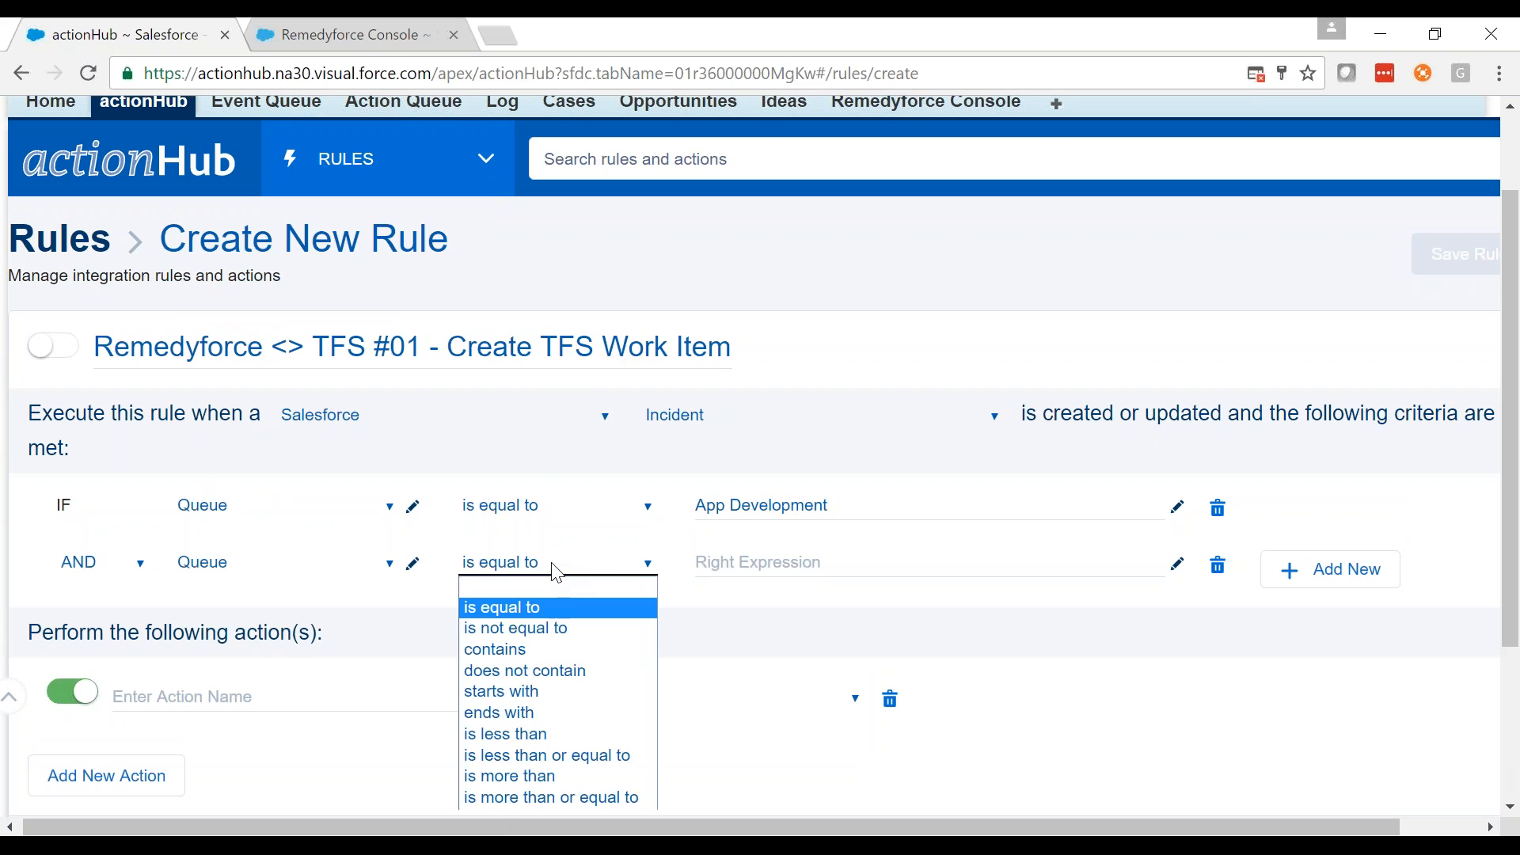
left_click(553, 625)
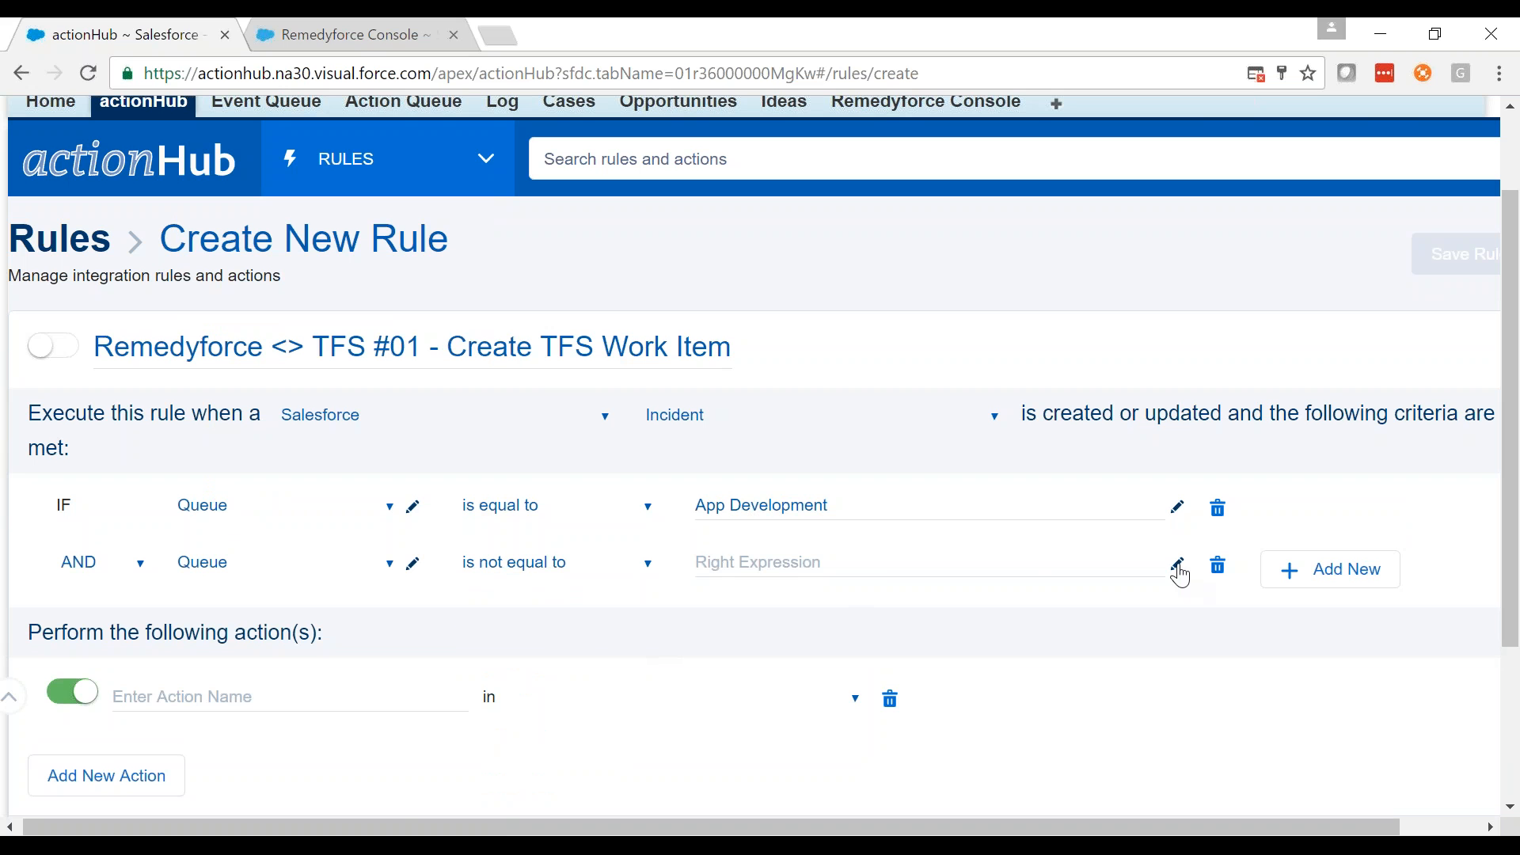
- Set the second criterion's right expression to the old value of Queue, {OLD:BMCServiceDesk__Queue__c}, using the expression editor
left_click(1178, 567)
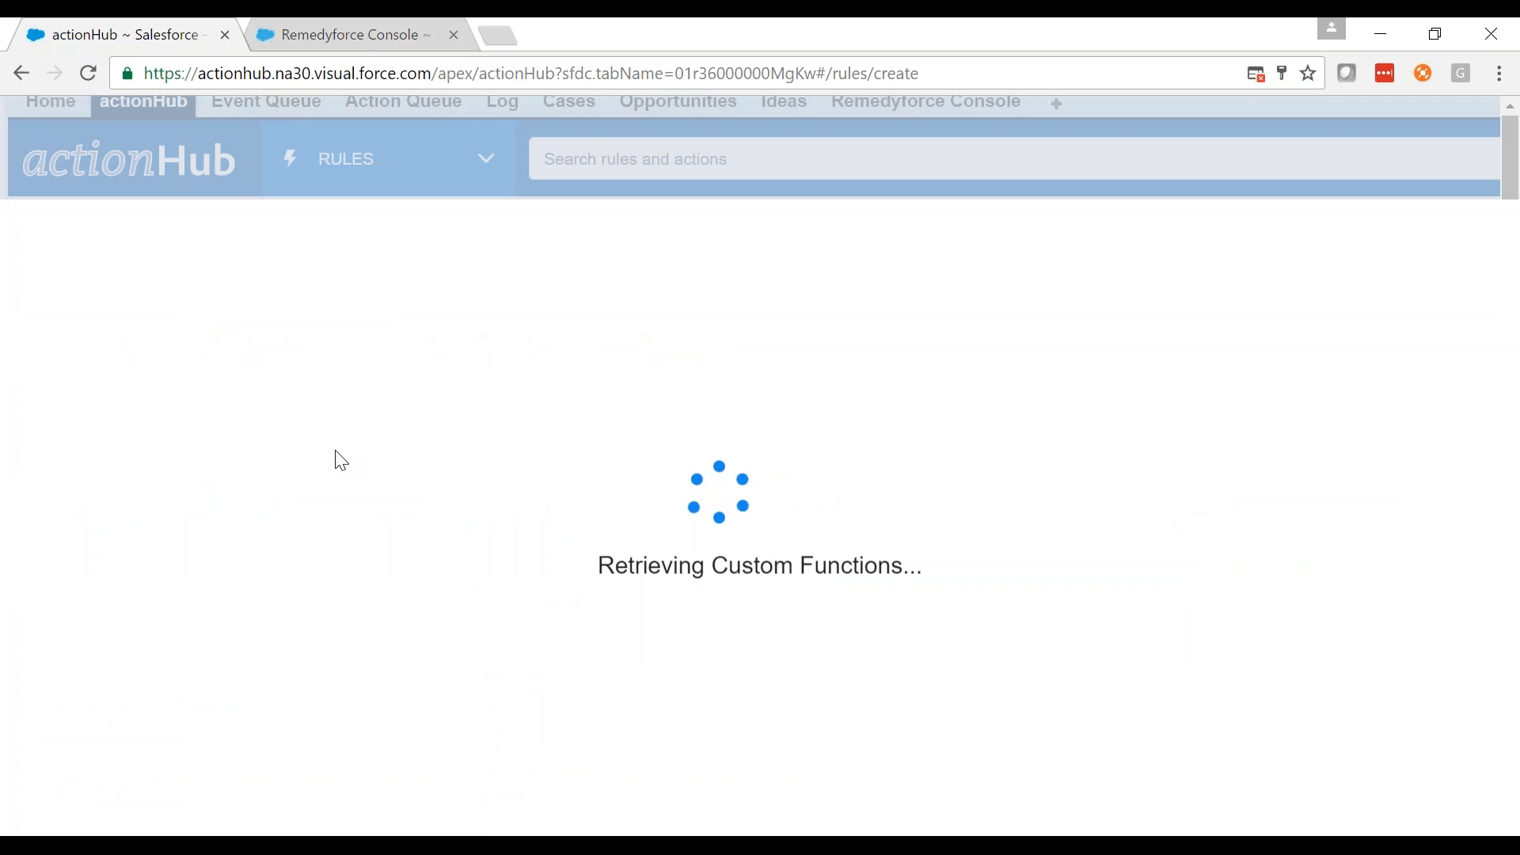
left_click(109, 493)
left_click(98, 430)
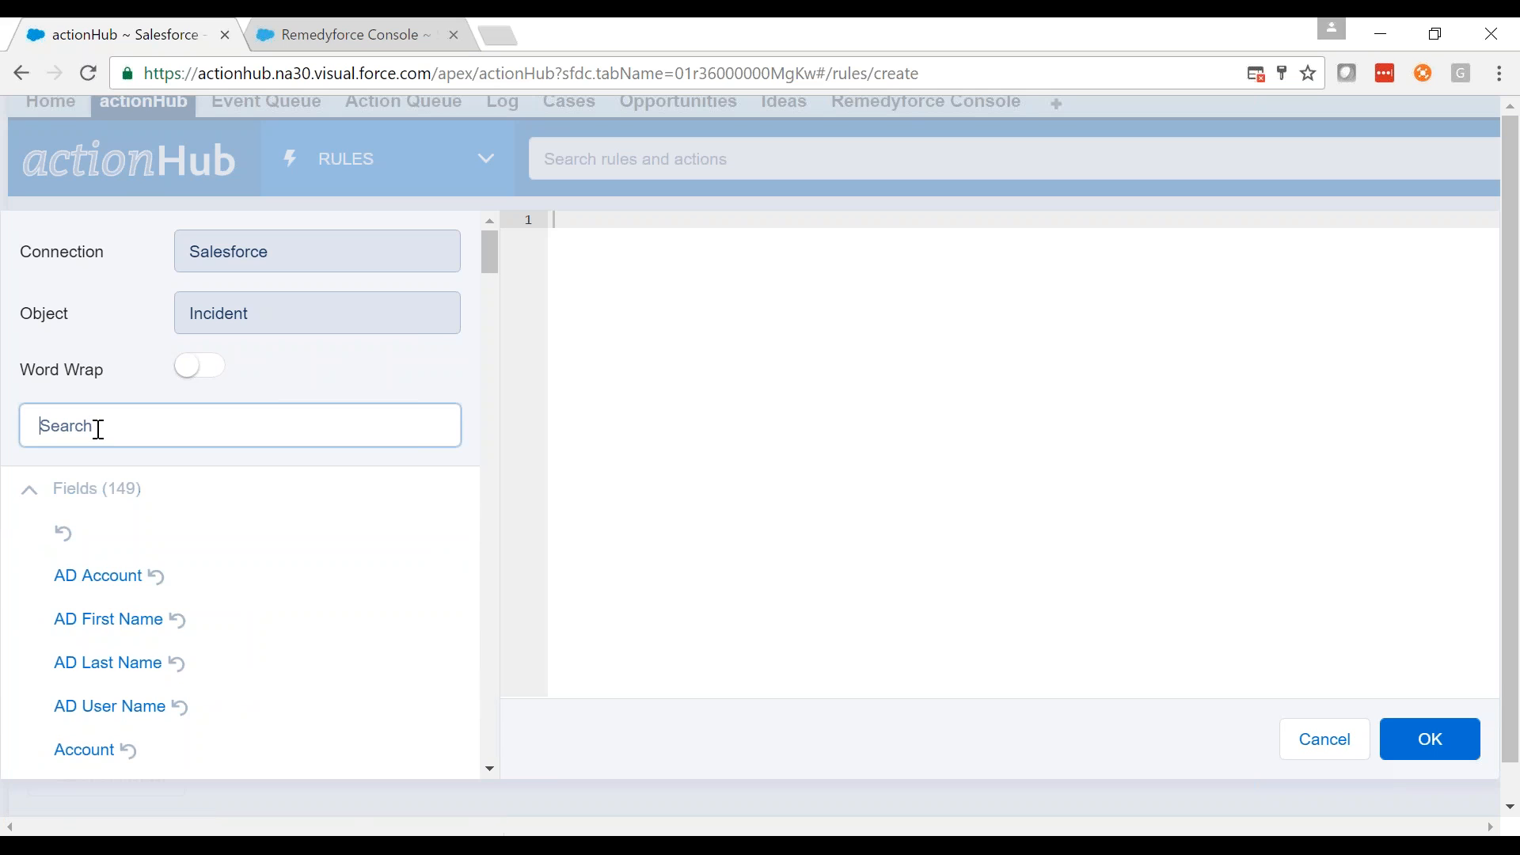
type("que")
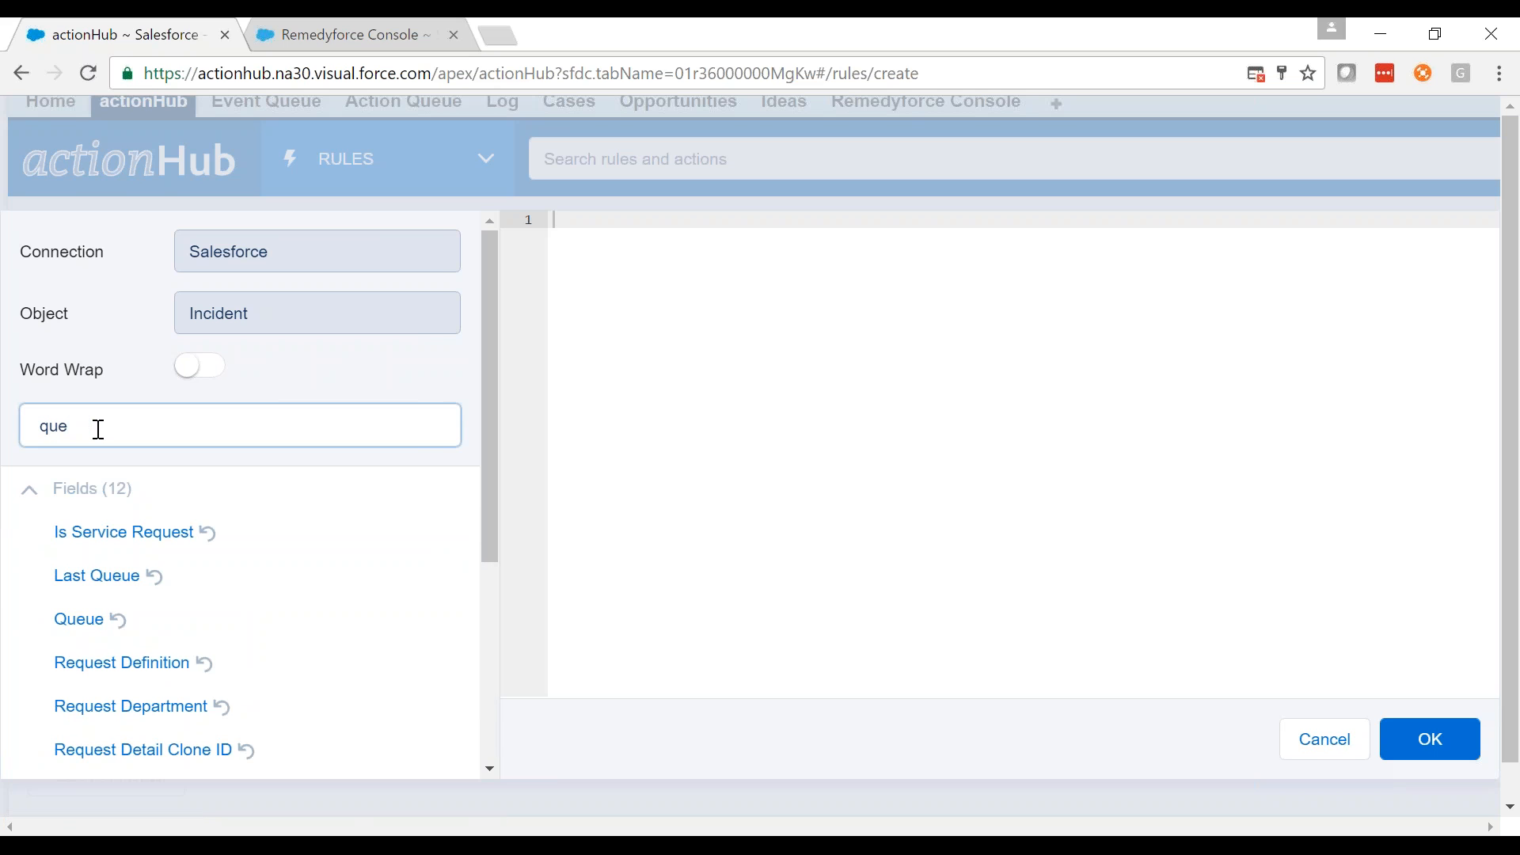
type("u")
left_click(119, 576)
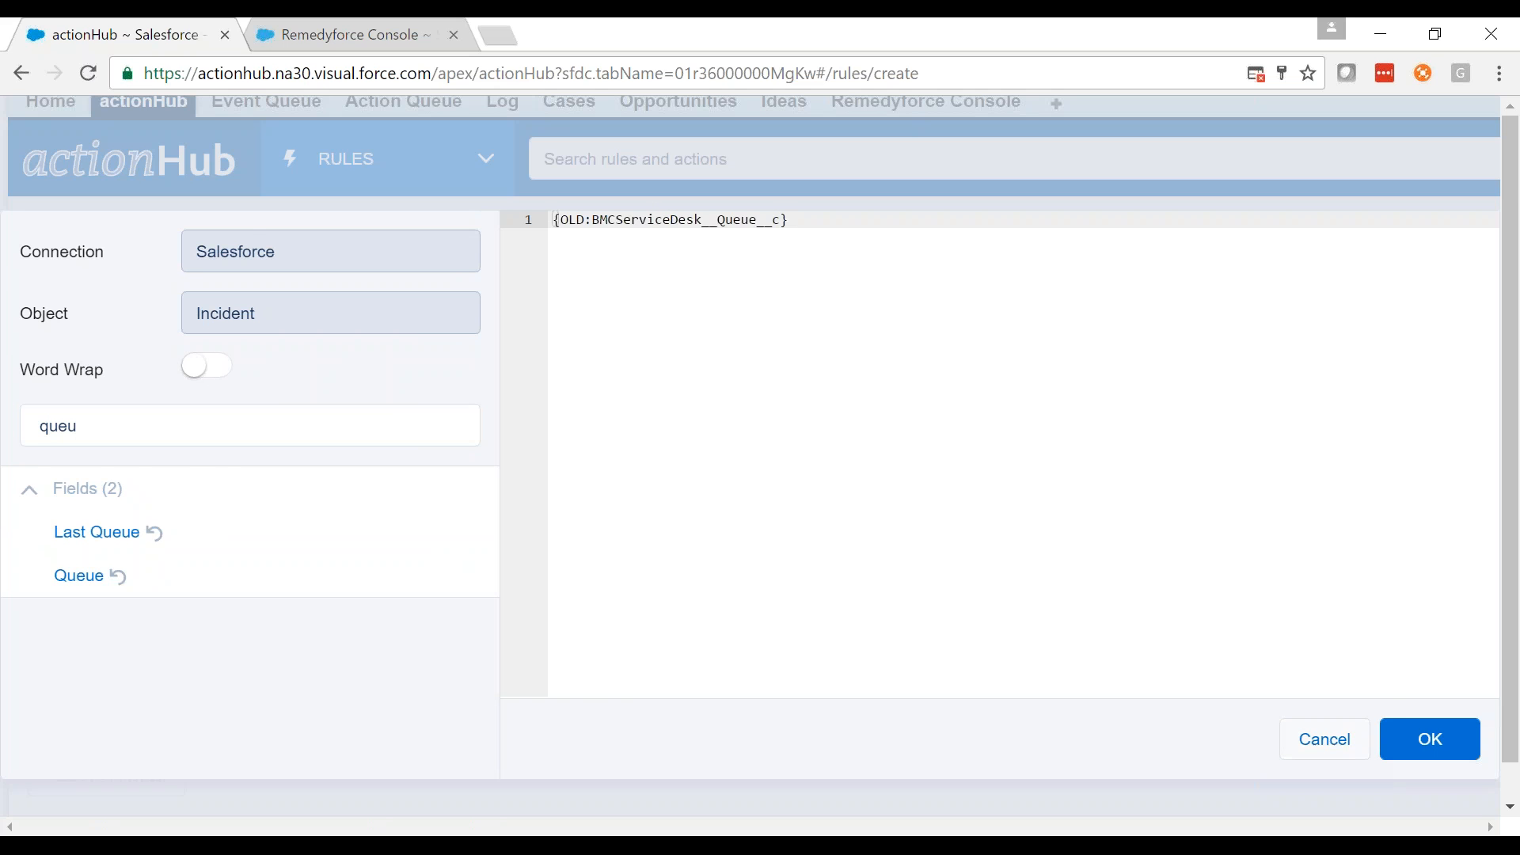
left_click(1395, 729)
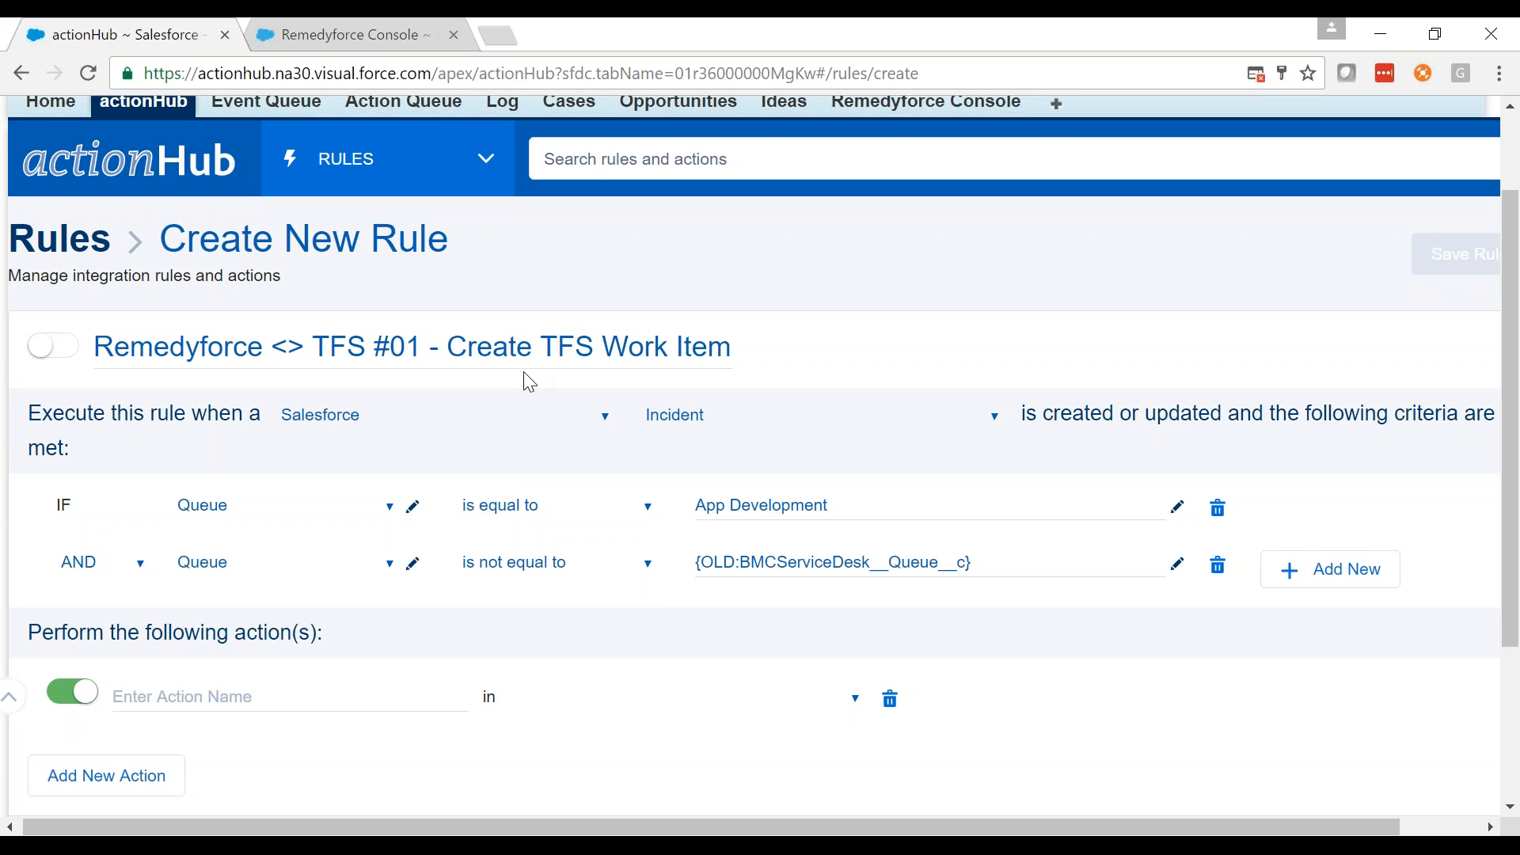
- Name the rule's action "Create TFS Work Item" by copying that part of the rule name
scroll(561, 418, "down", 1)
scroll(561, 417, "down", 2)
left_click_drag(449, 228, 741, 264)
key("ctrl+c")
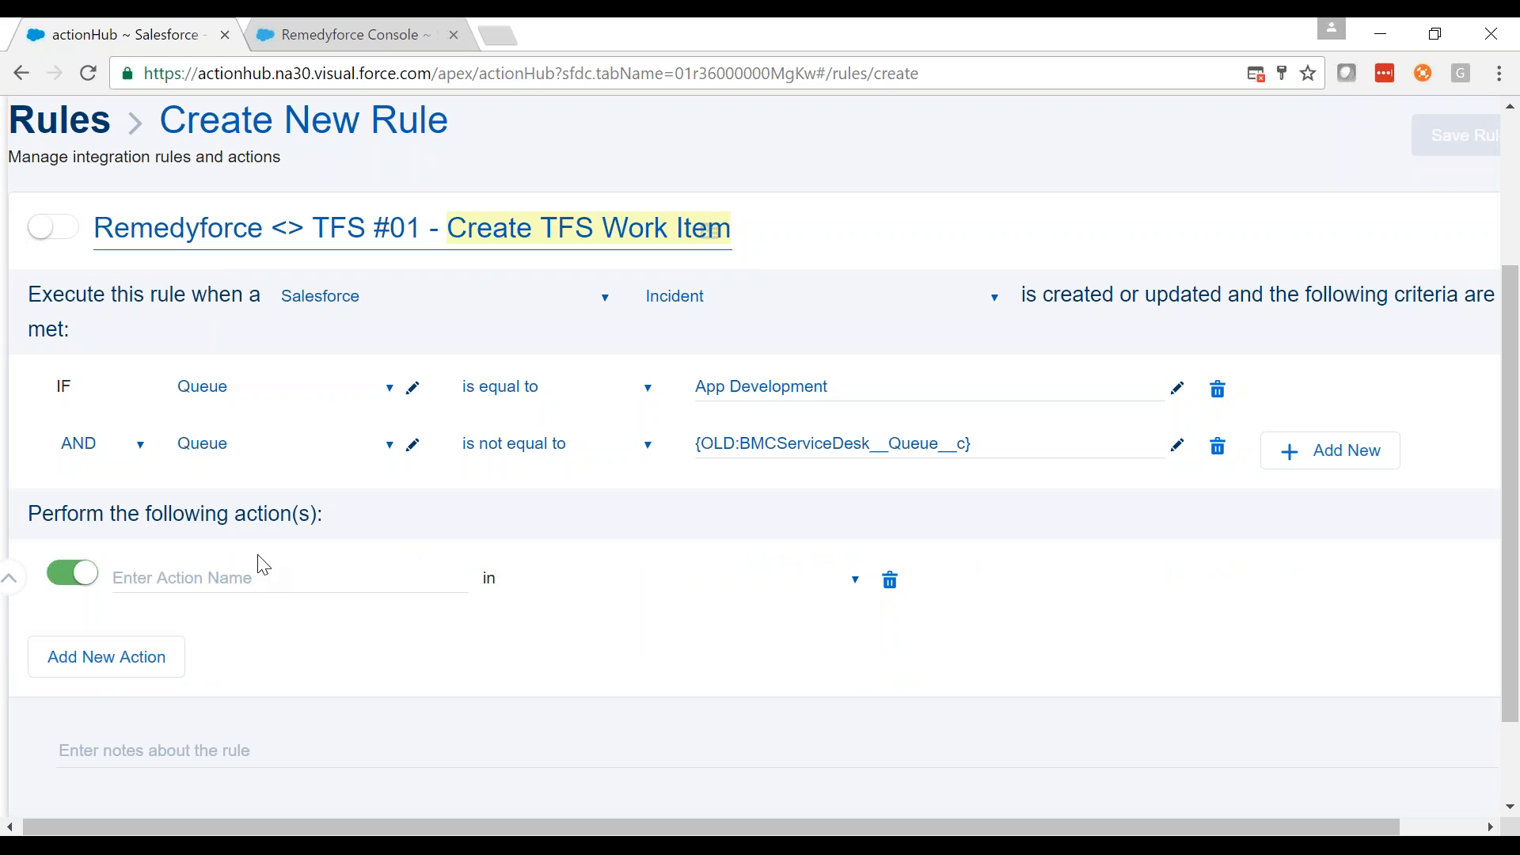
left_click(173, 575)
key("ctrl+v")
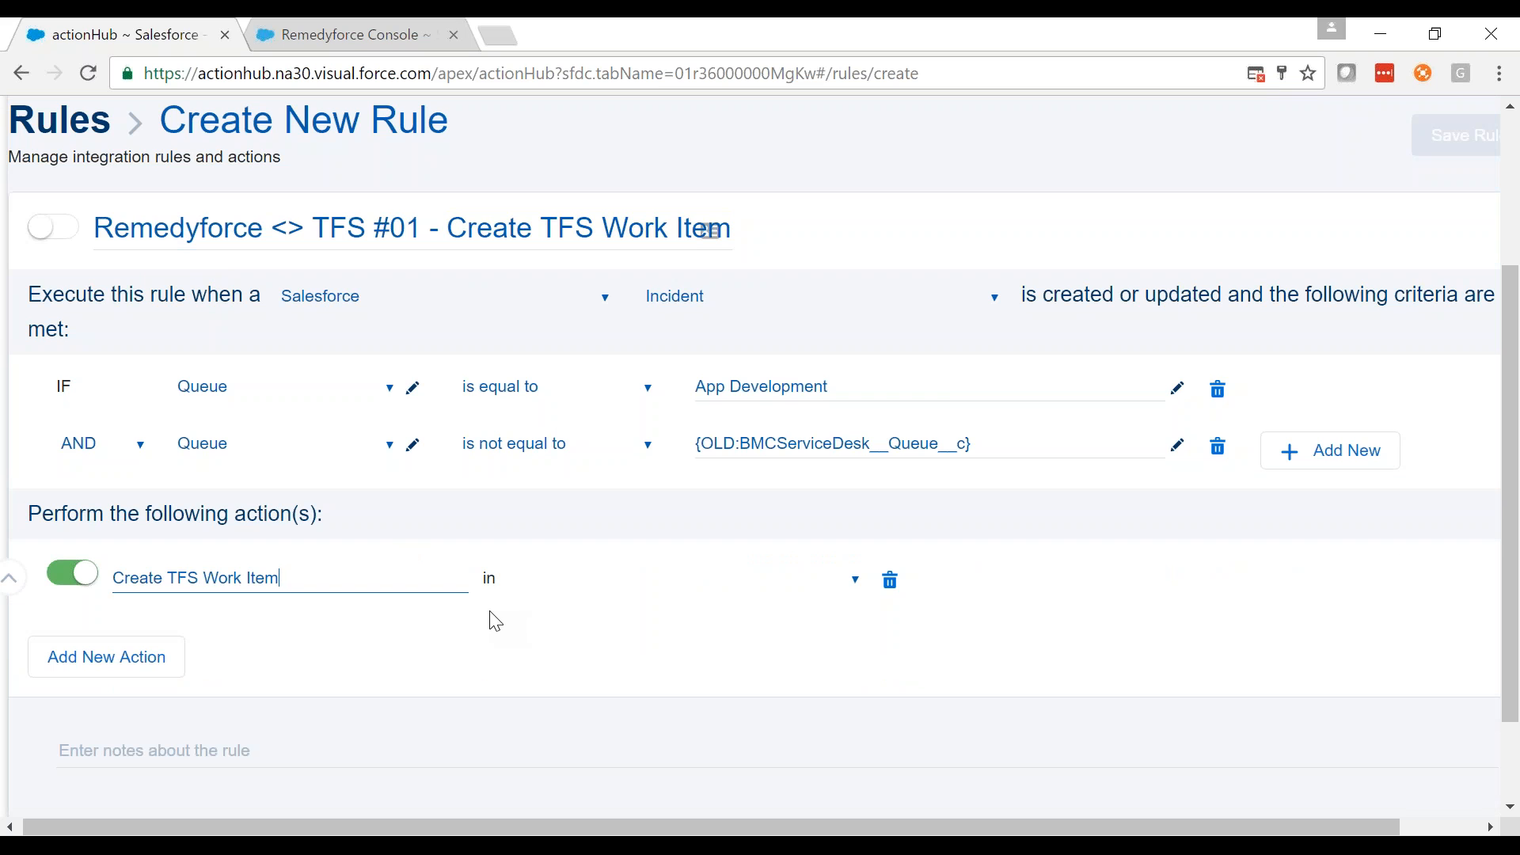
- Point the action at the TFSDEMO connection and its "DefaultCollection : Work Item" object
left_click(582, 578)
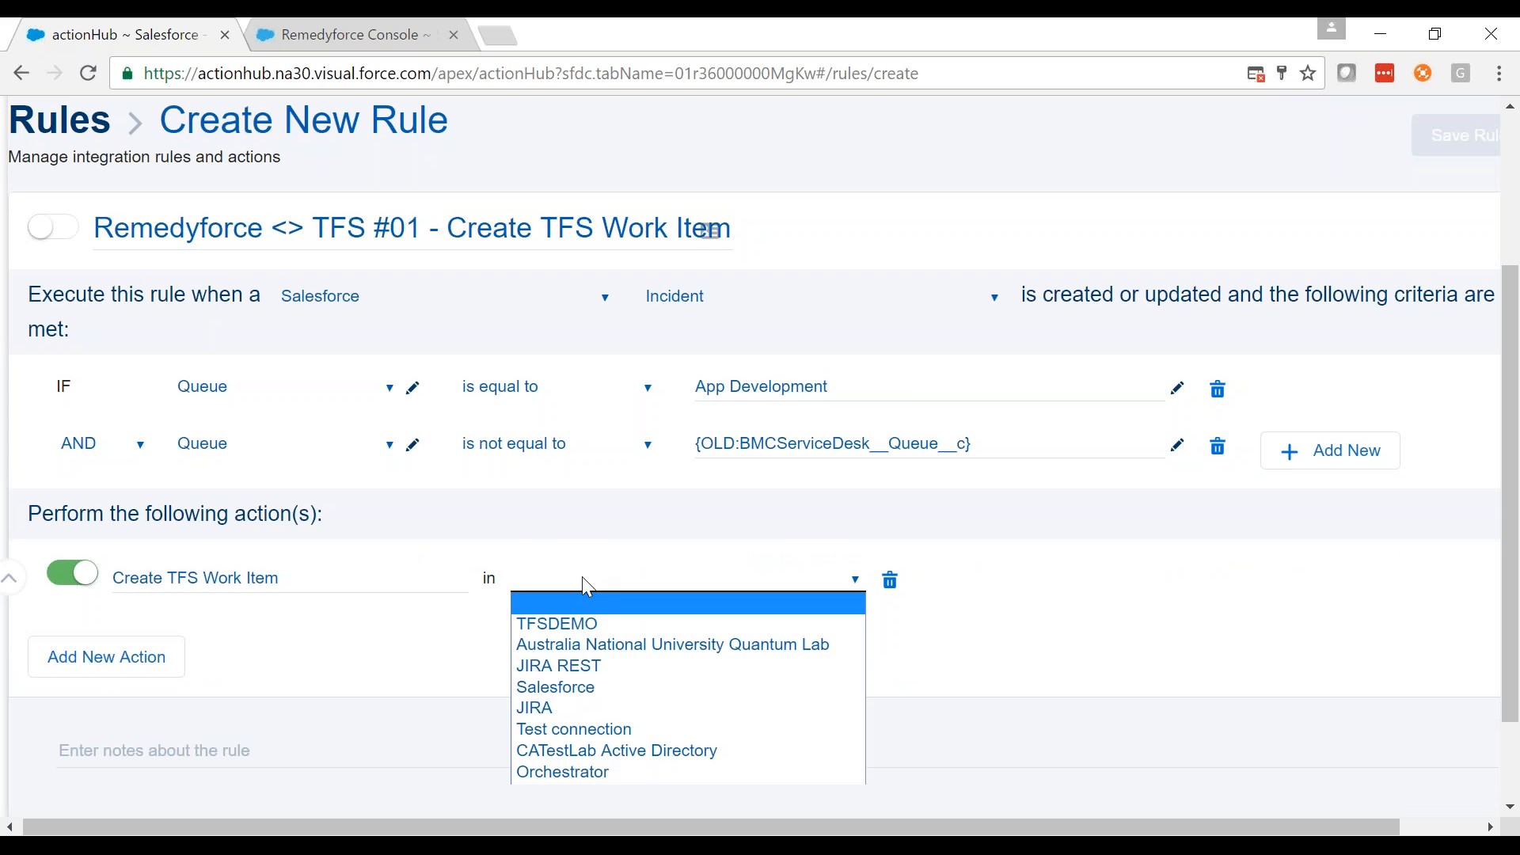
left_click(588, 624)
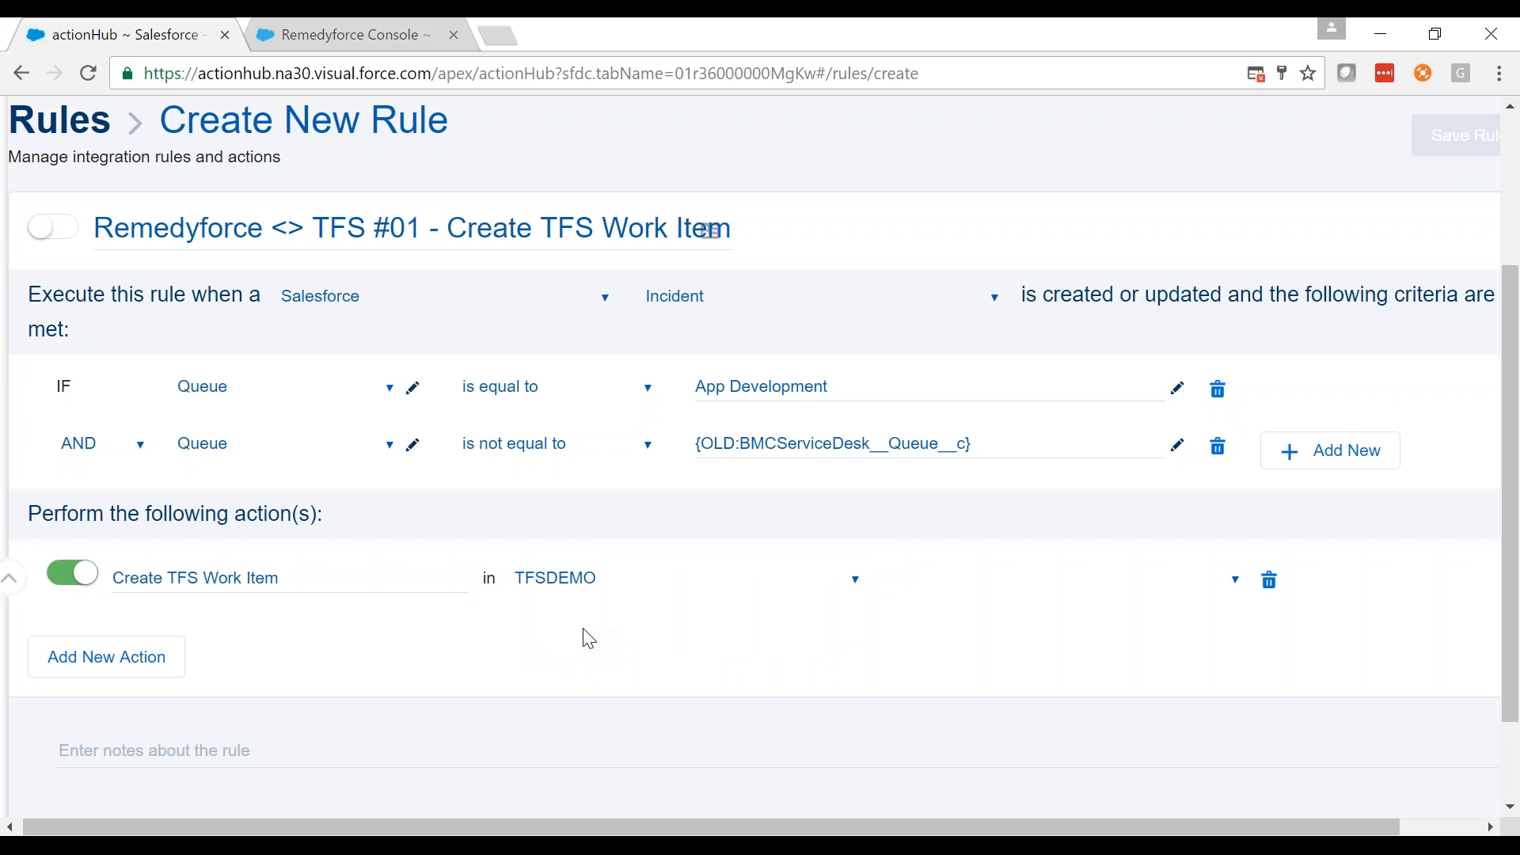
left_click(1089, 587)
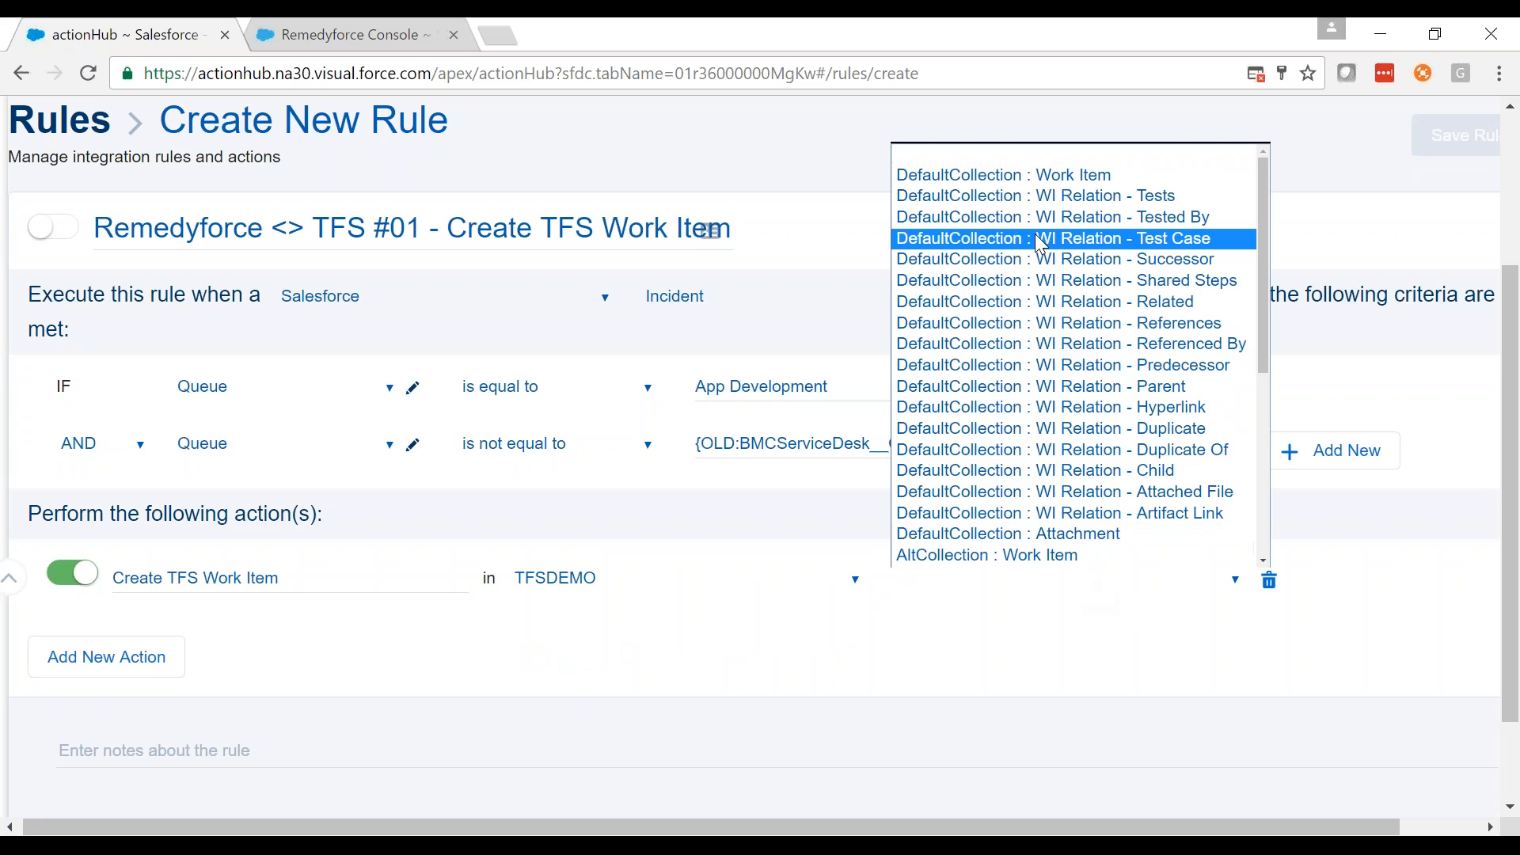
left_click(1033, 187)
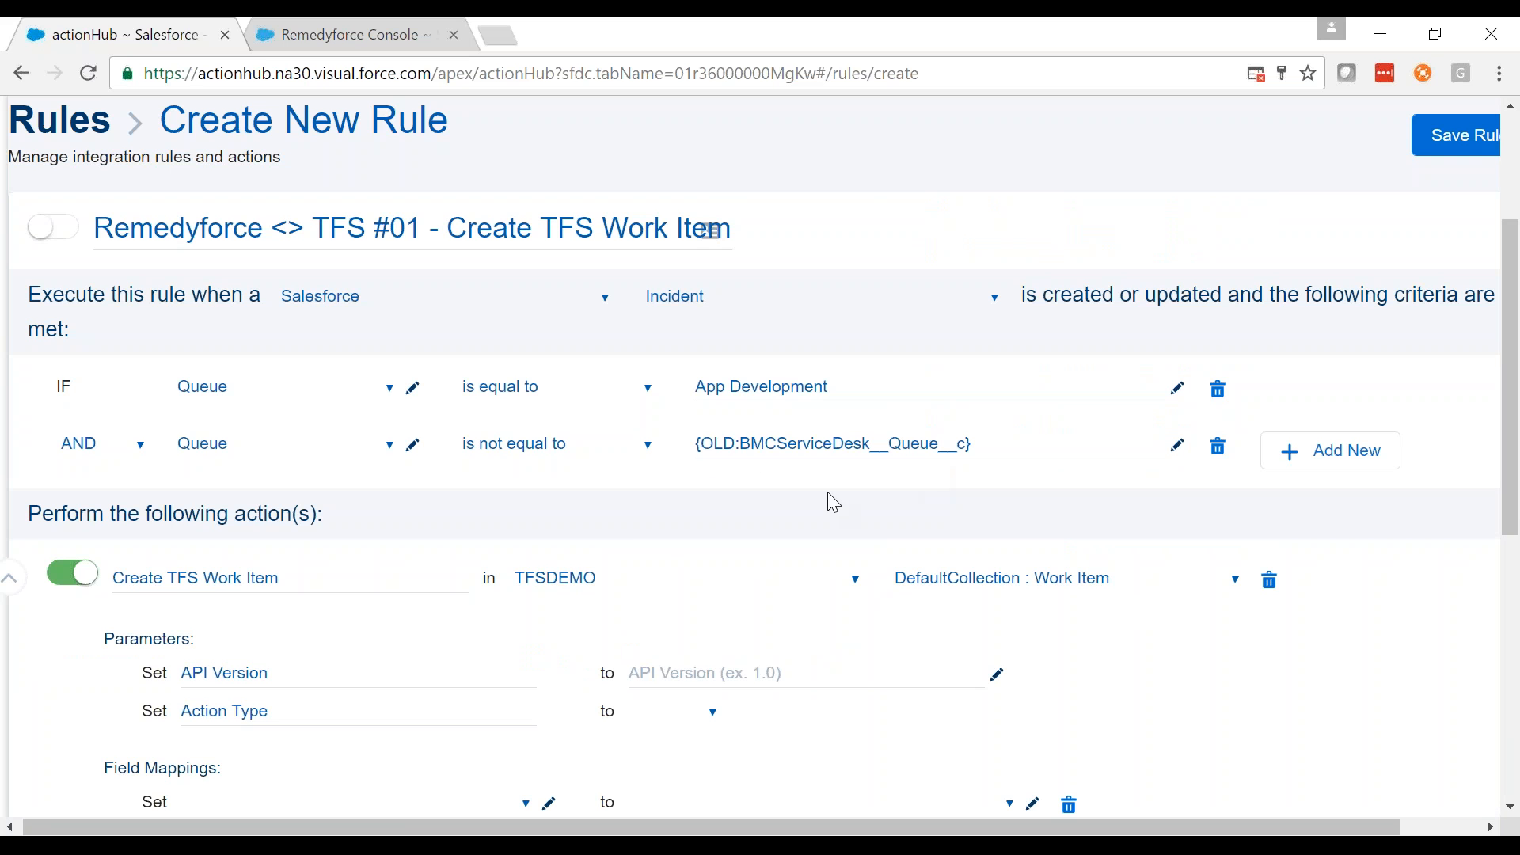
- Set the action's API Version parameter to 1.0 and its Action Type to UPSERT
scroll(660, 537, "down", 2)
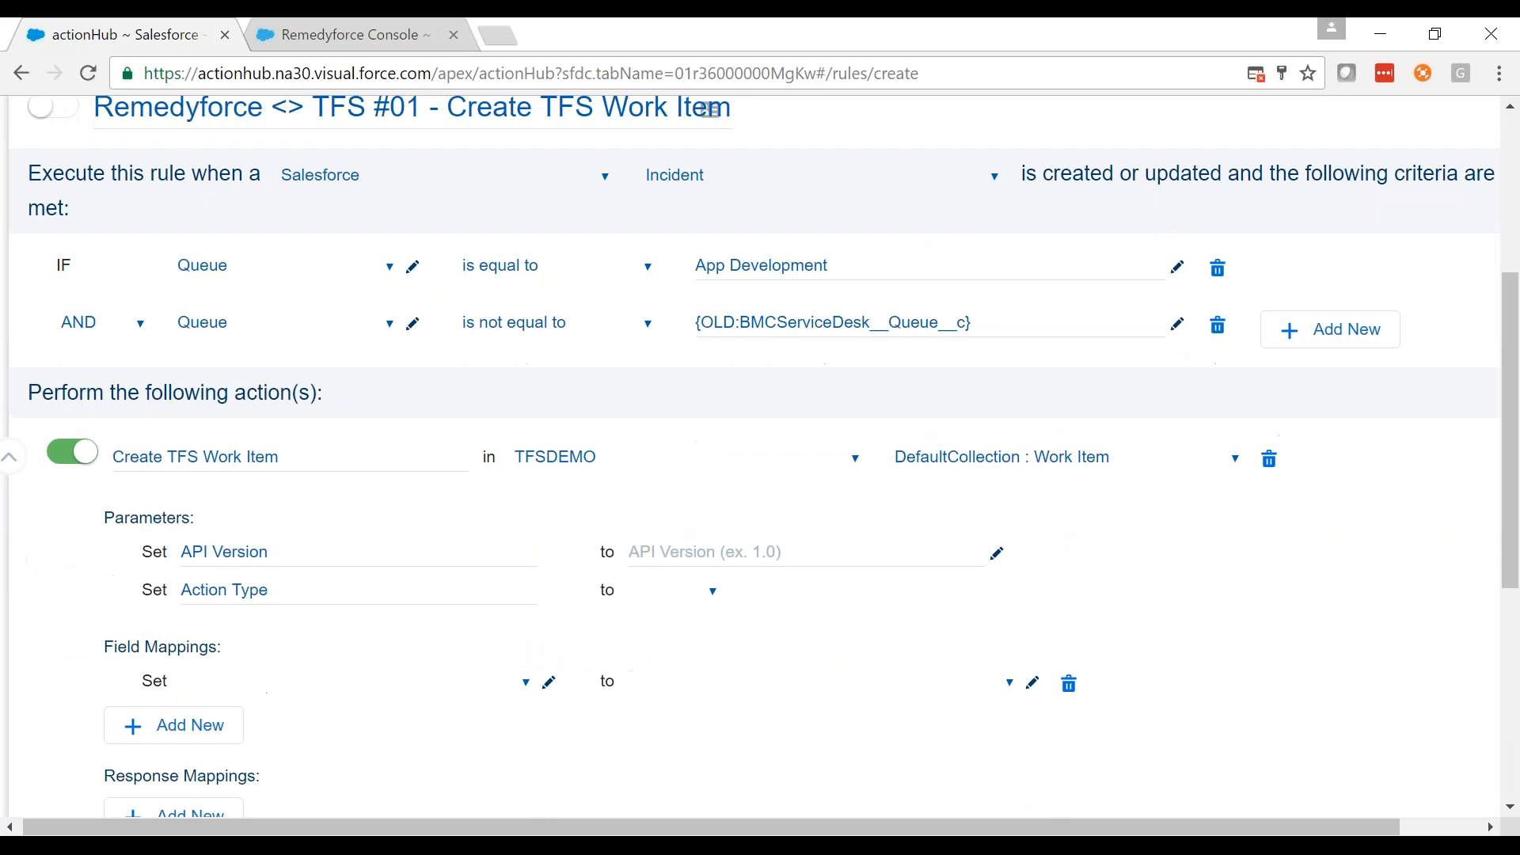
left_click(678, 562)
type("1.0")
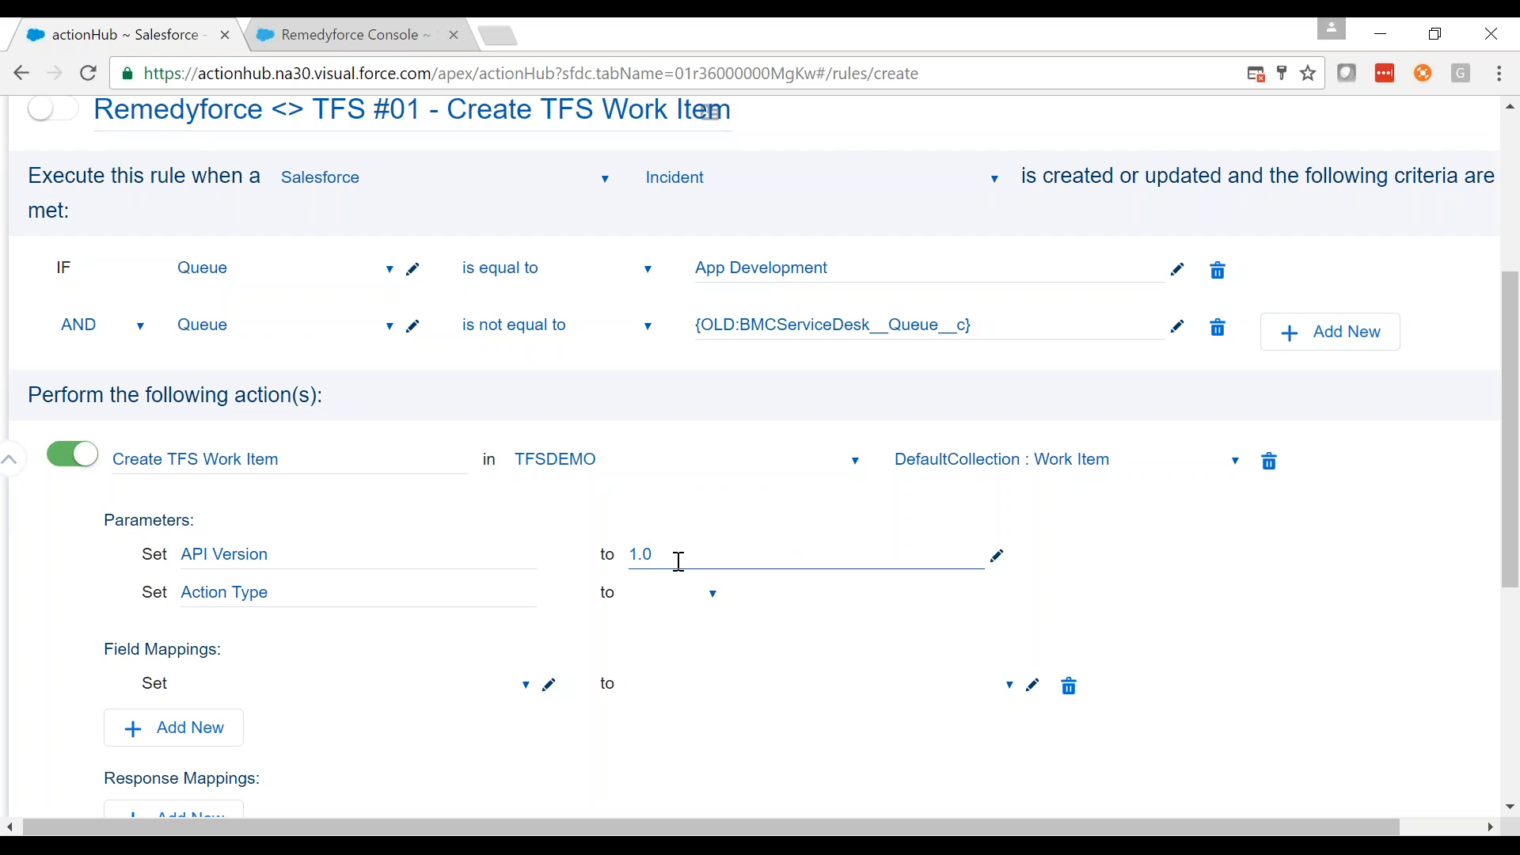
left_click(714, 596)
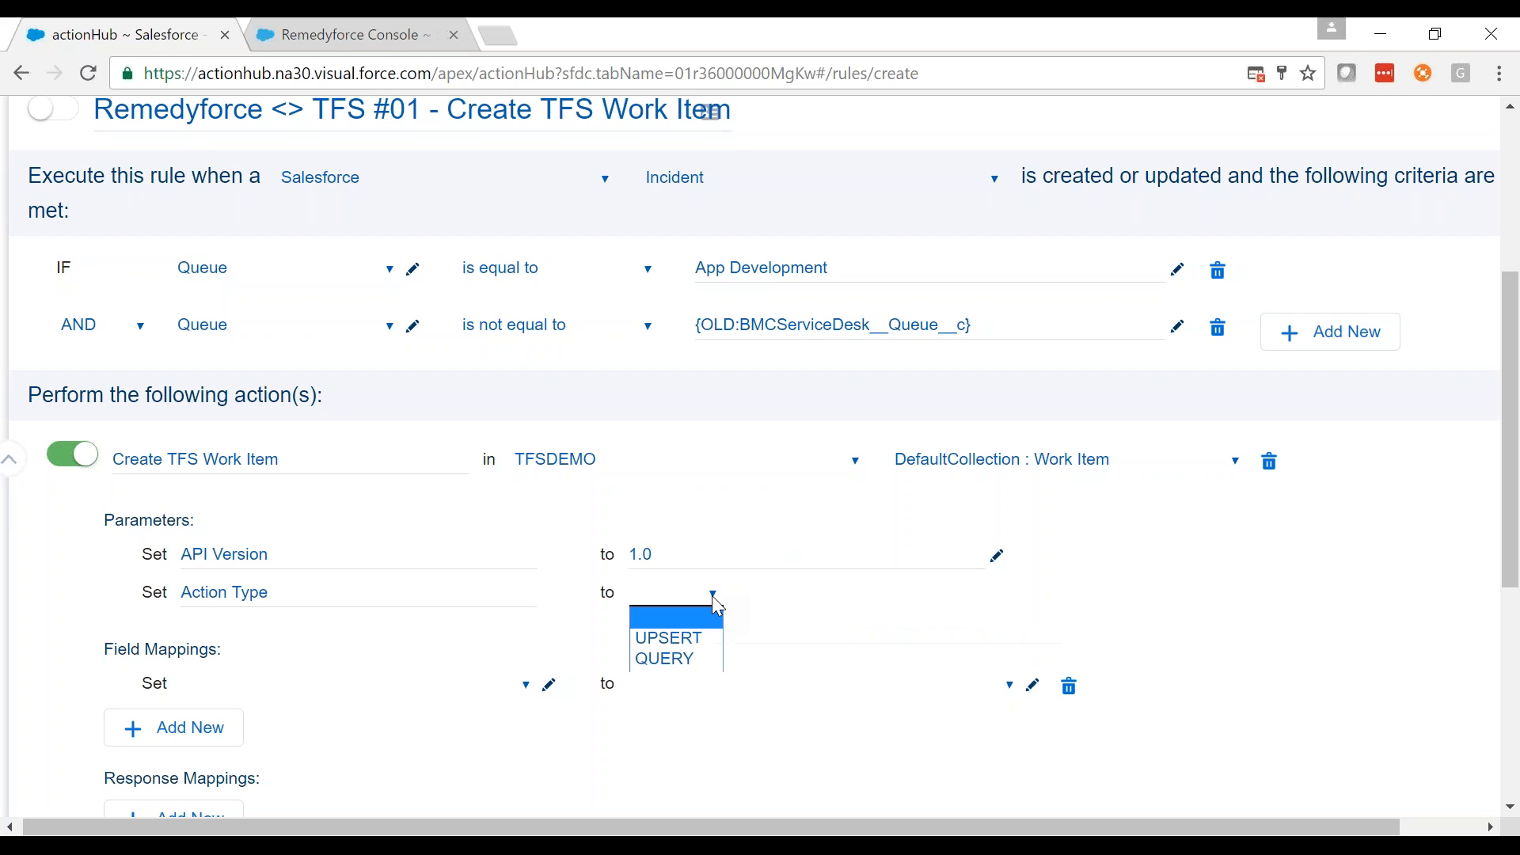
left_click(701, 641)
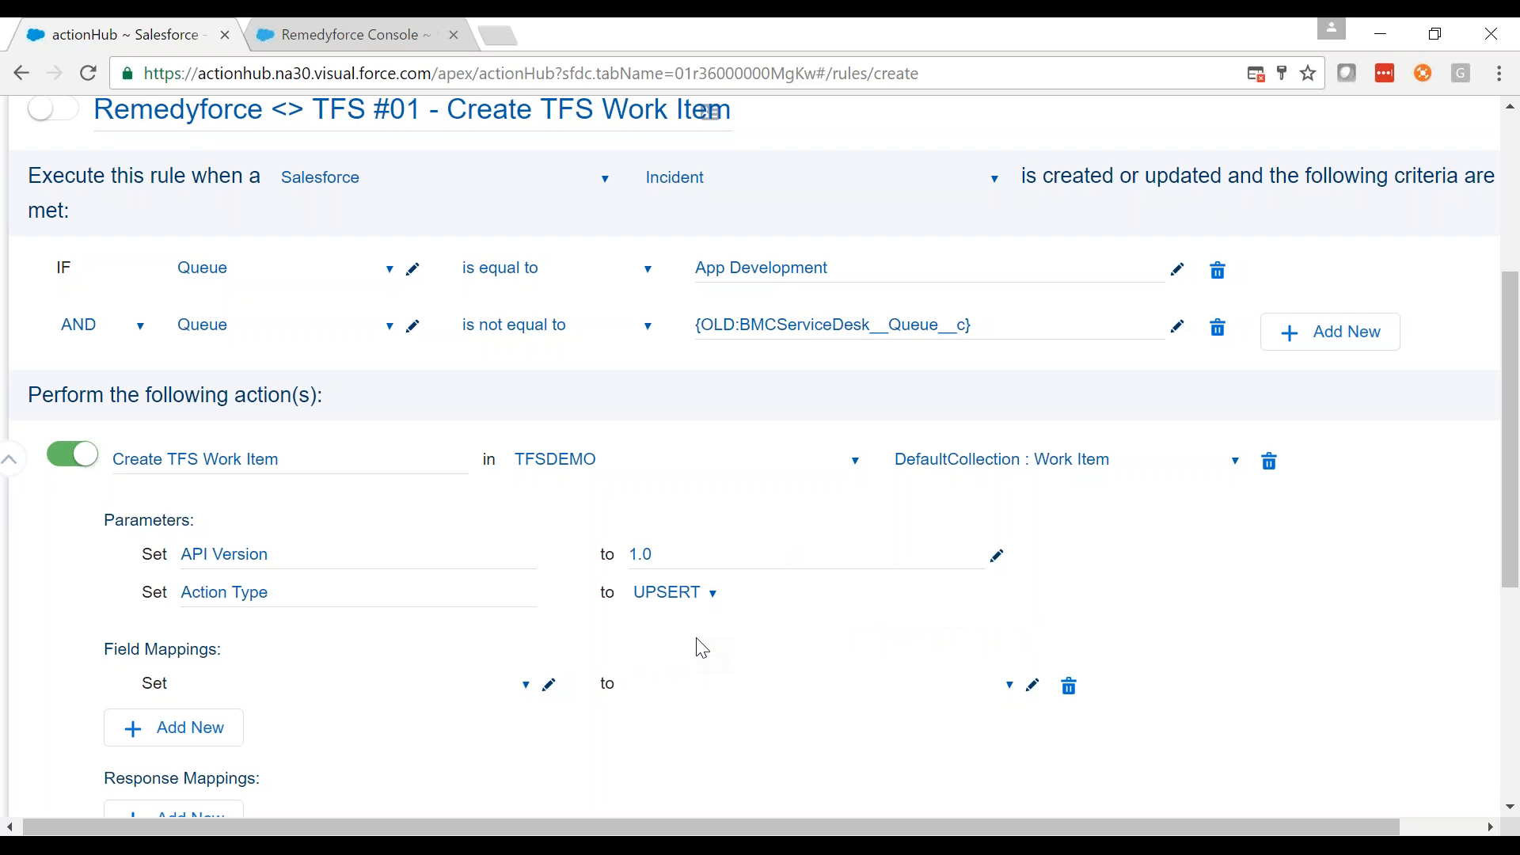
- Map the work item's Team Project field to the incident's Category~ field in the field mappings
scroll(726, 613, "down", 2)
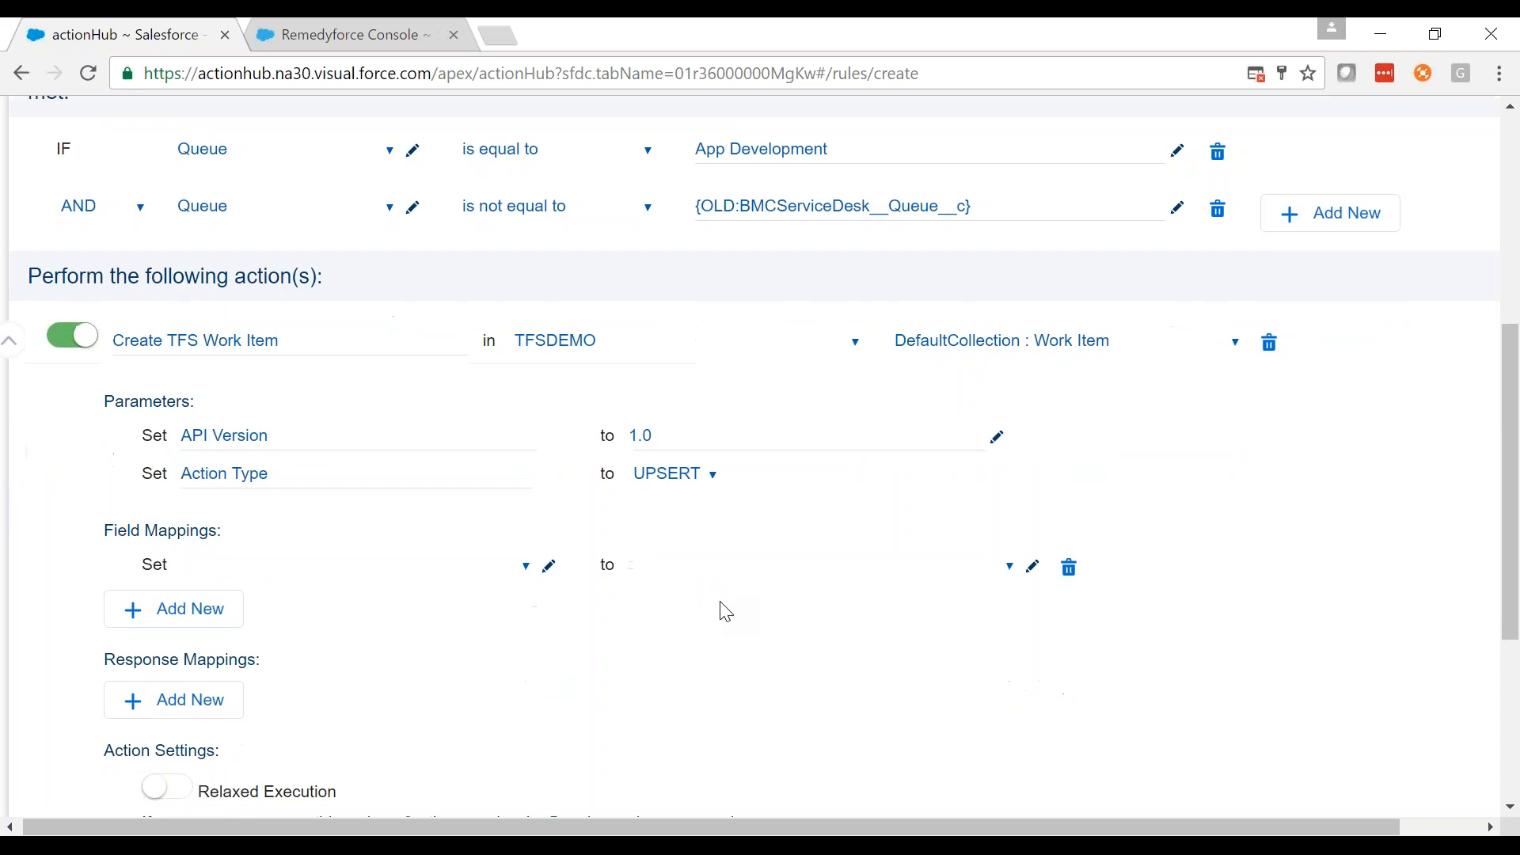
scroll(722, 612, "down", 2)
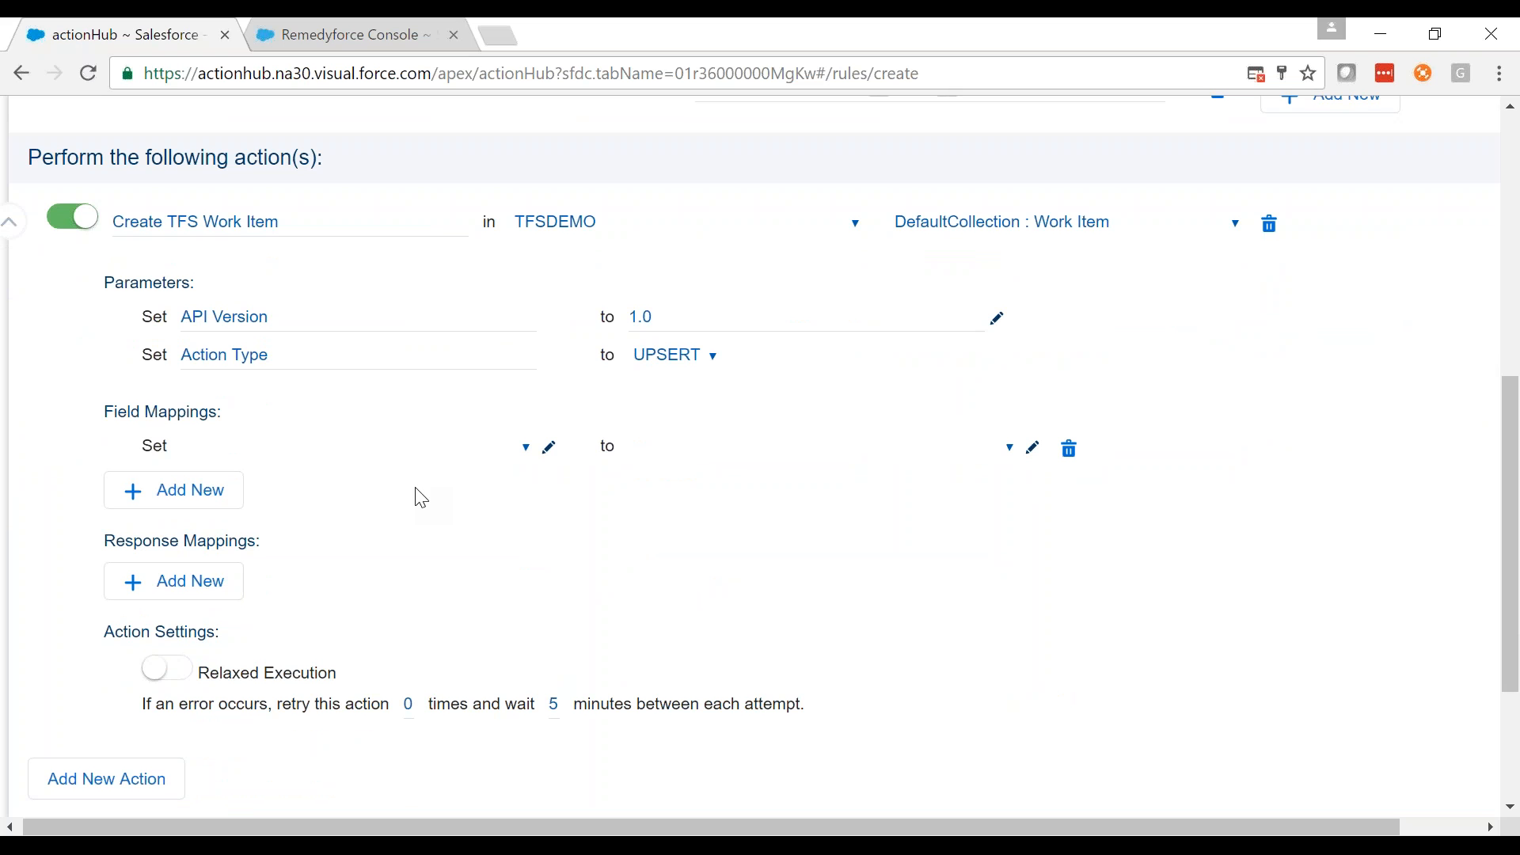
left_click(463, 457)
type("te")
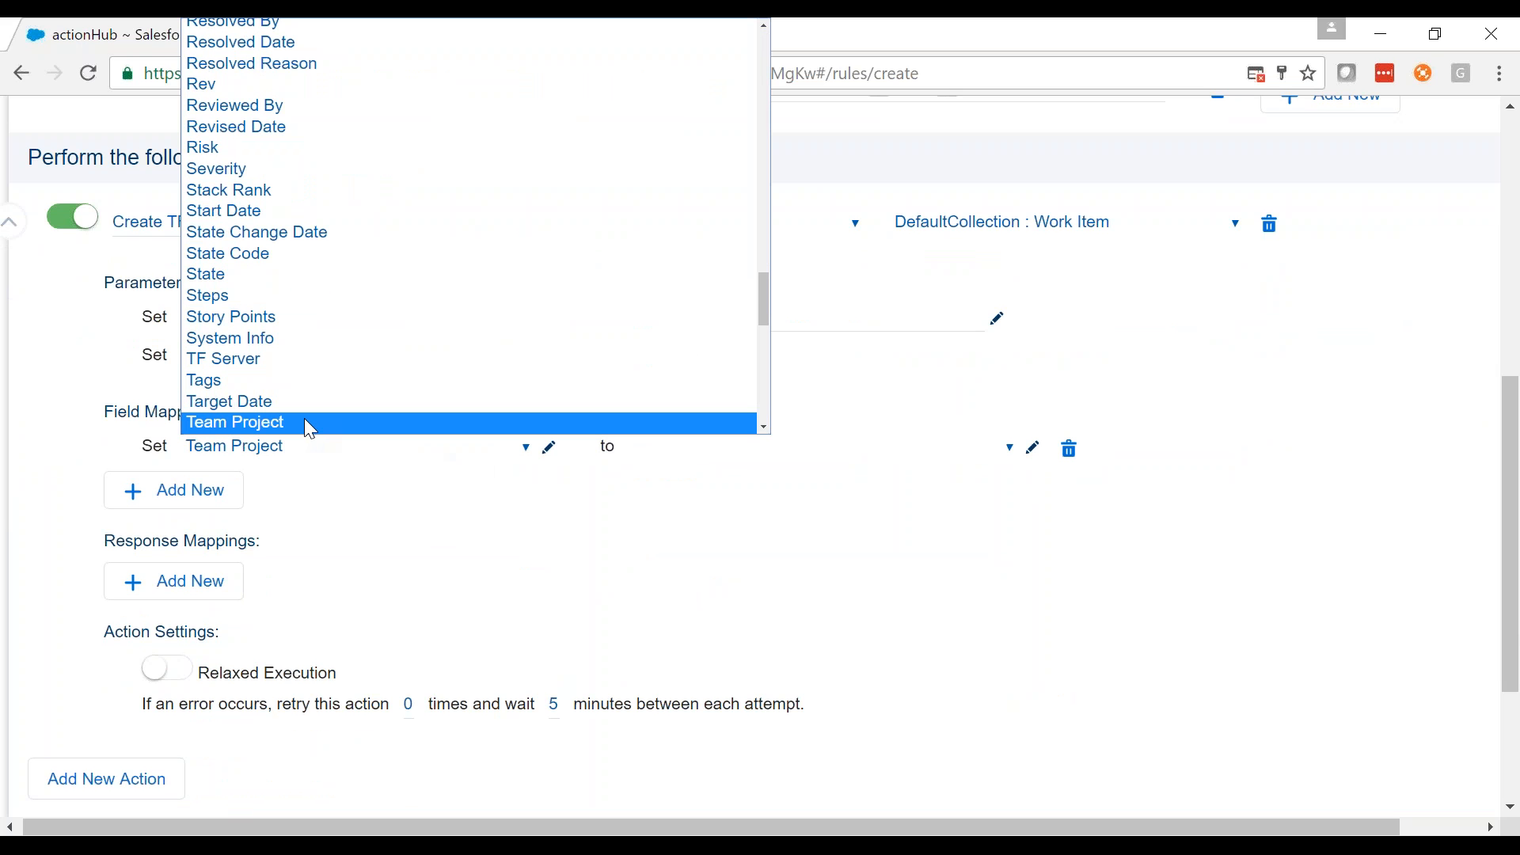
left_click(308, 426)
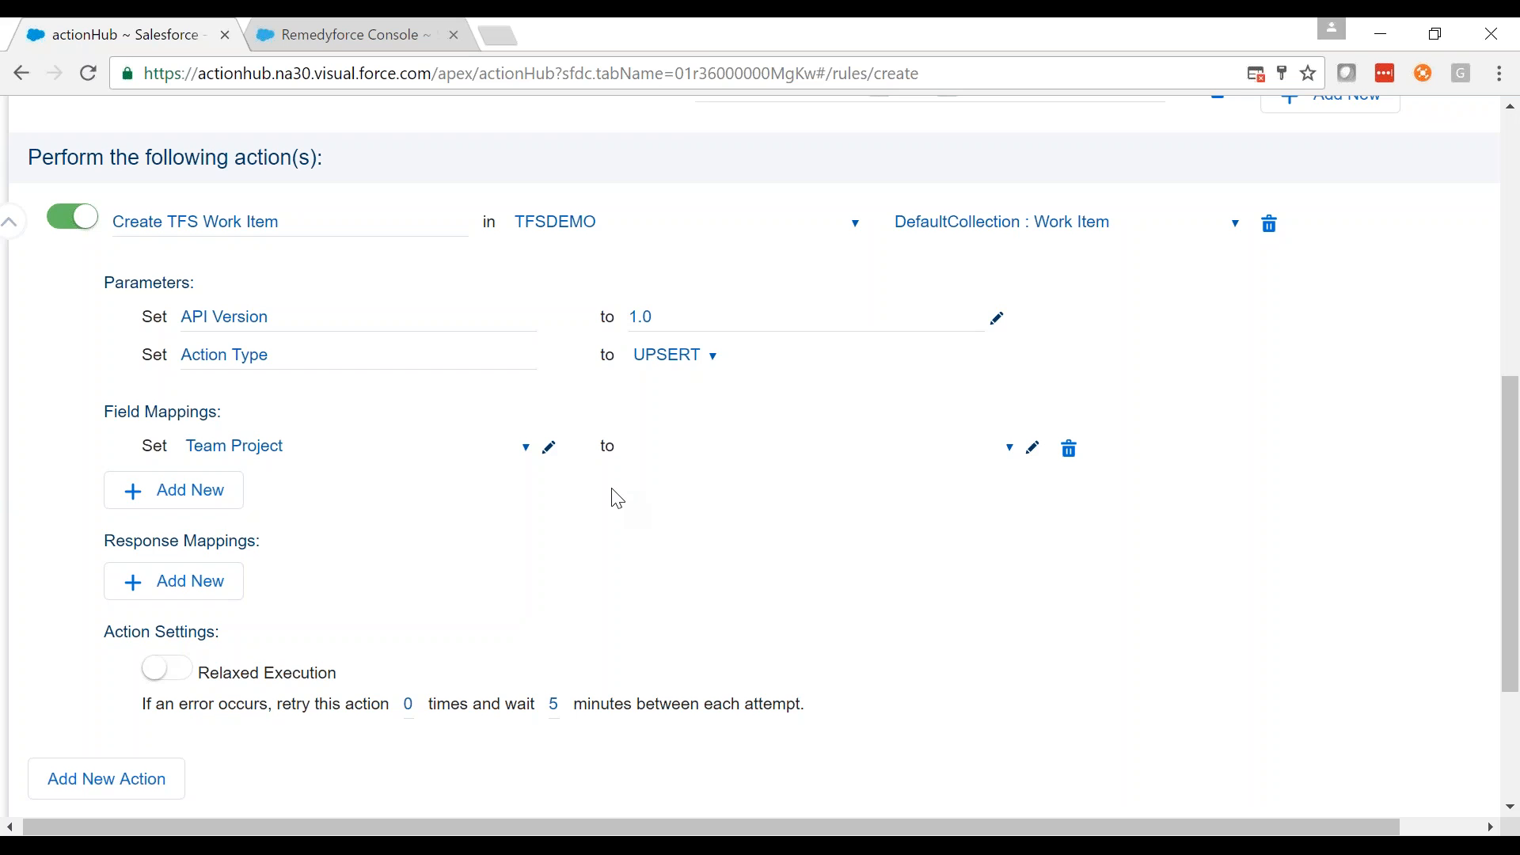
left_click(1009, 448)
scroll(896, 341, "down", 3)
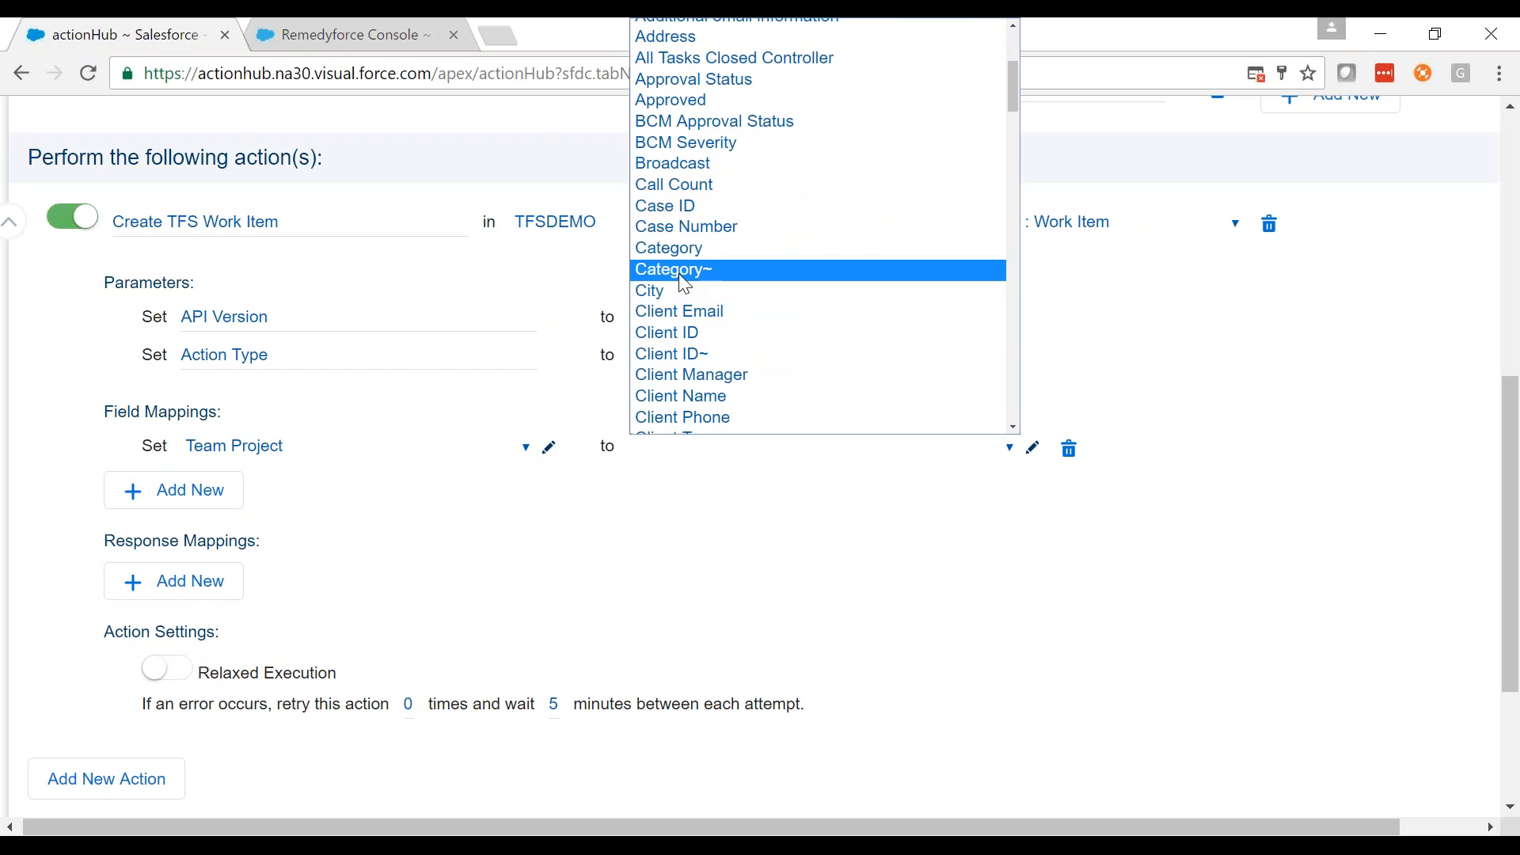
left_click(678, 273)
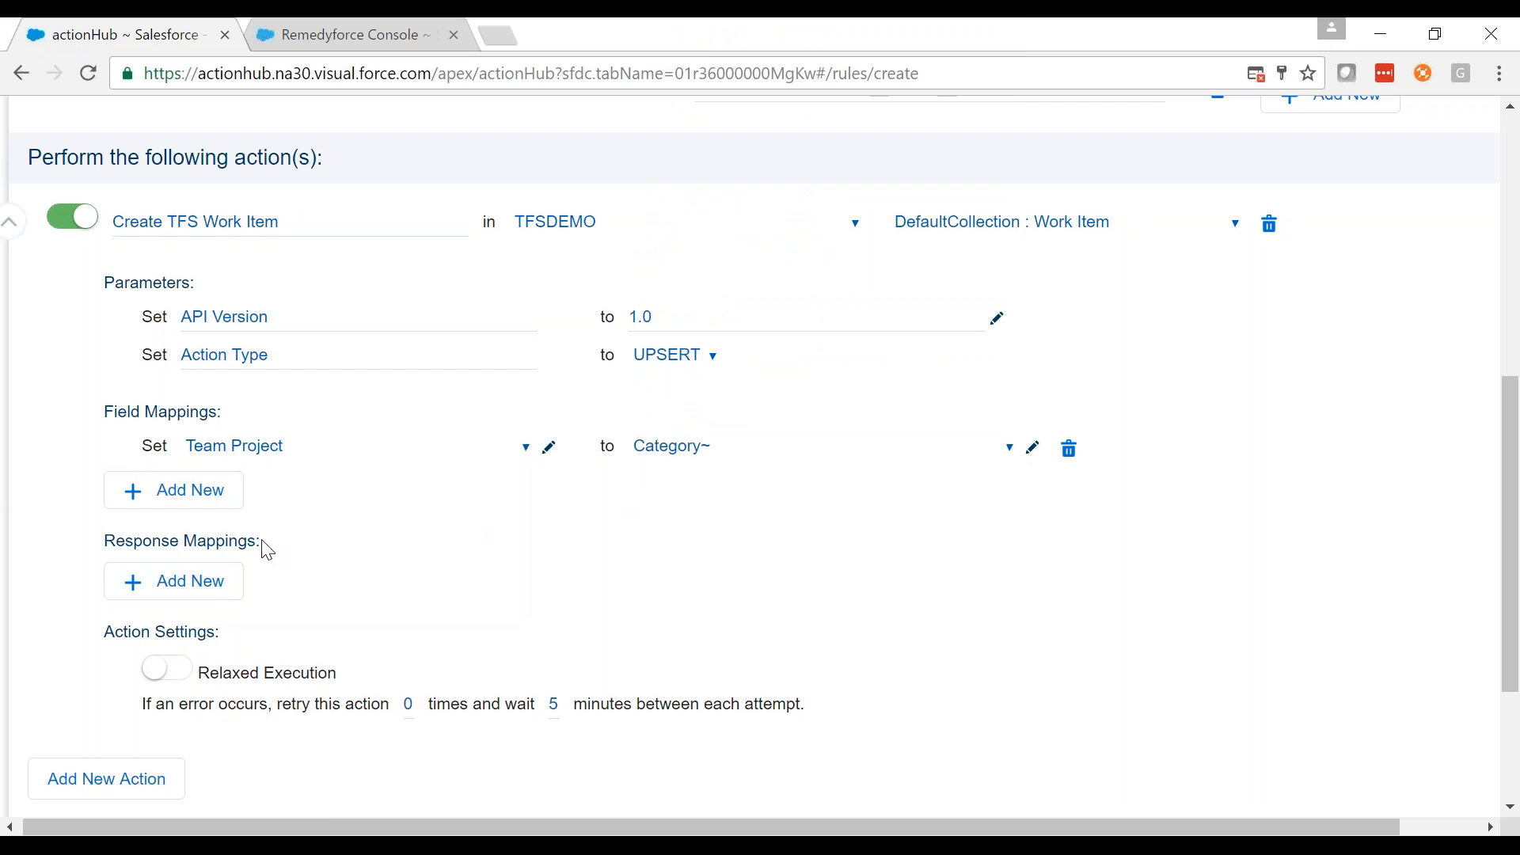
- Add a new field mapping that targets the work item's Work Item Type field
left_click(237, 500)
left_click(345, 491)
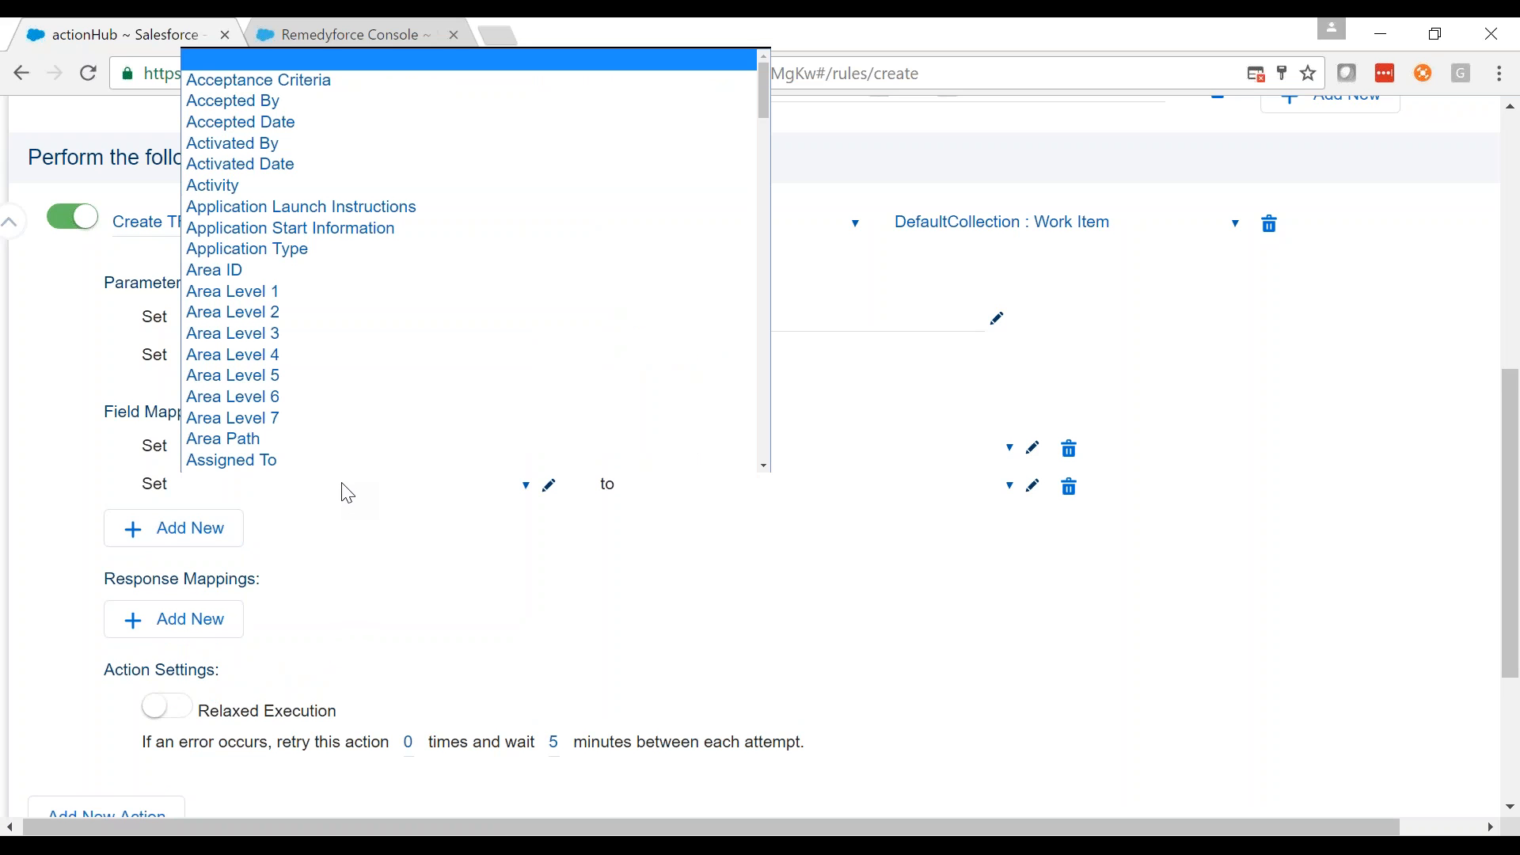
type("wo")
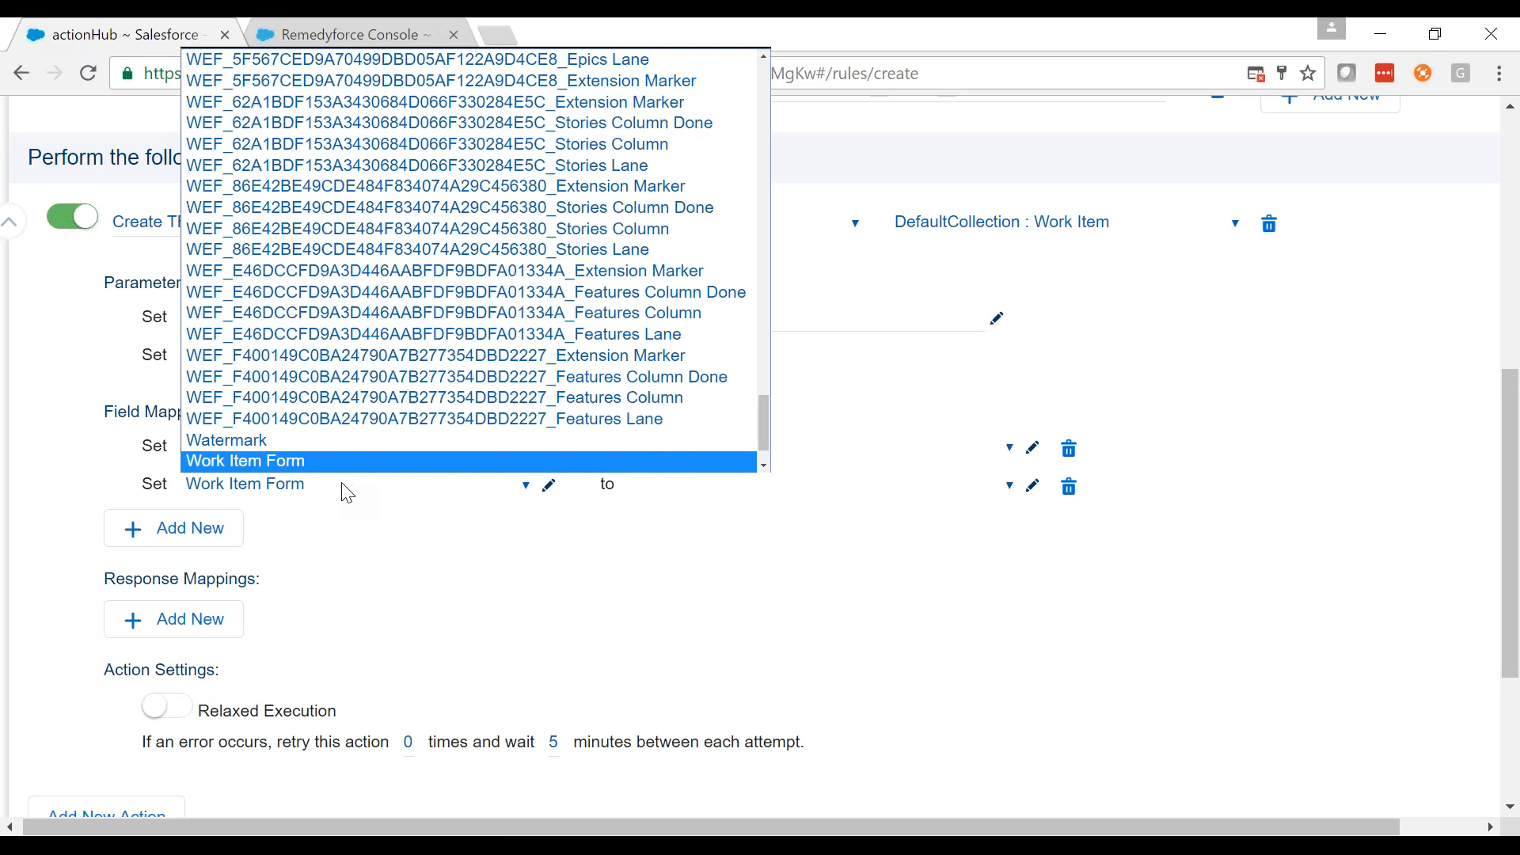
key("Down")
key("Down")
key("Down")
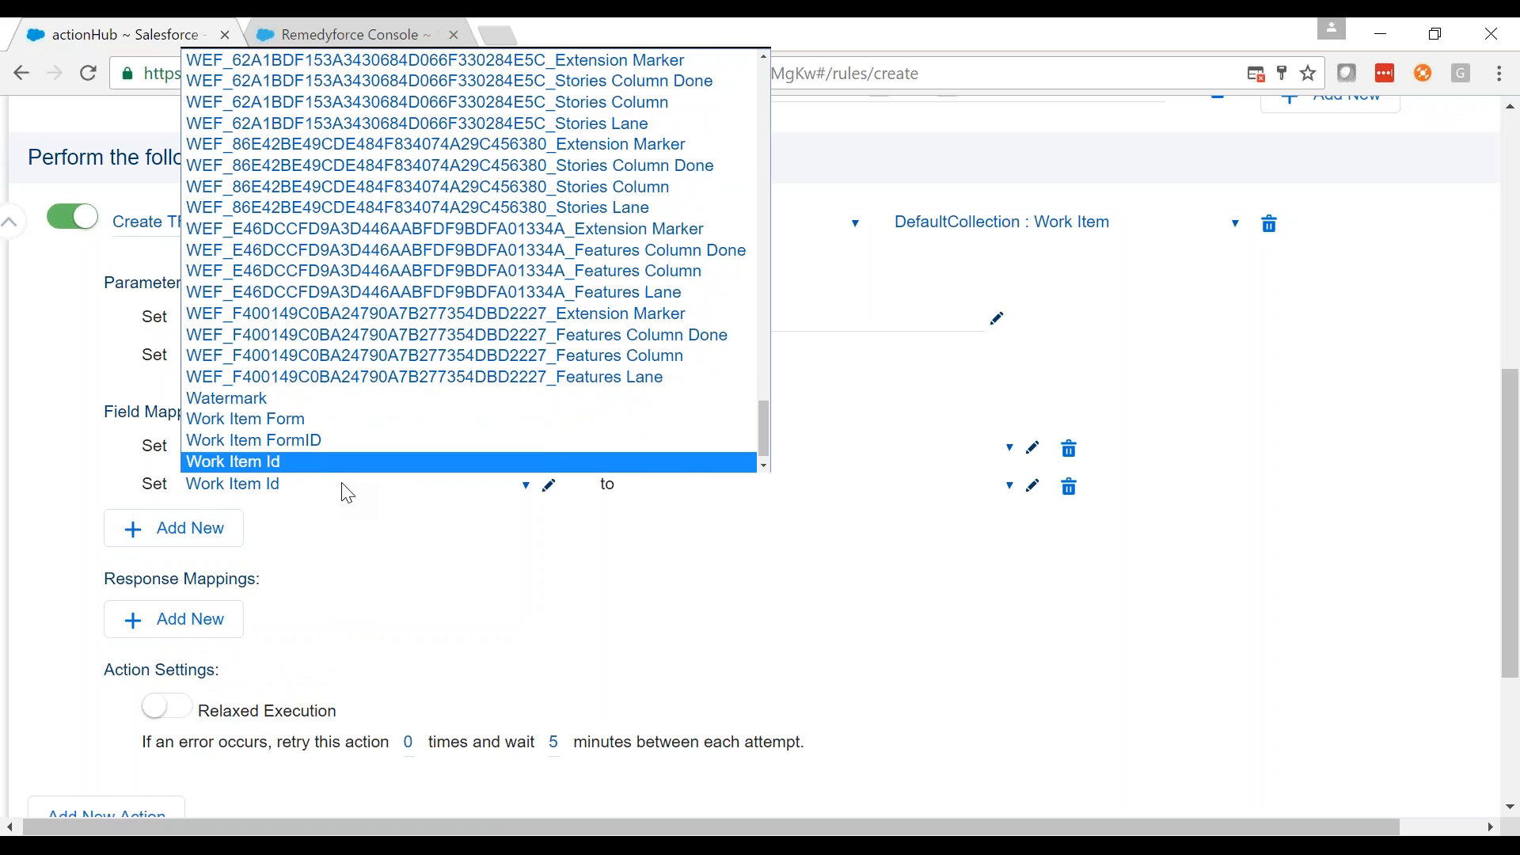
key("Return")
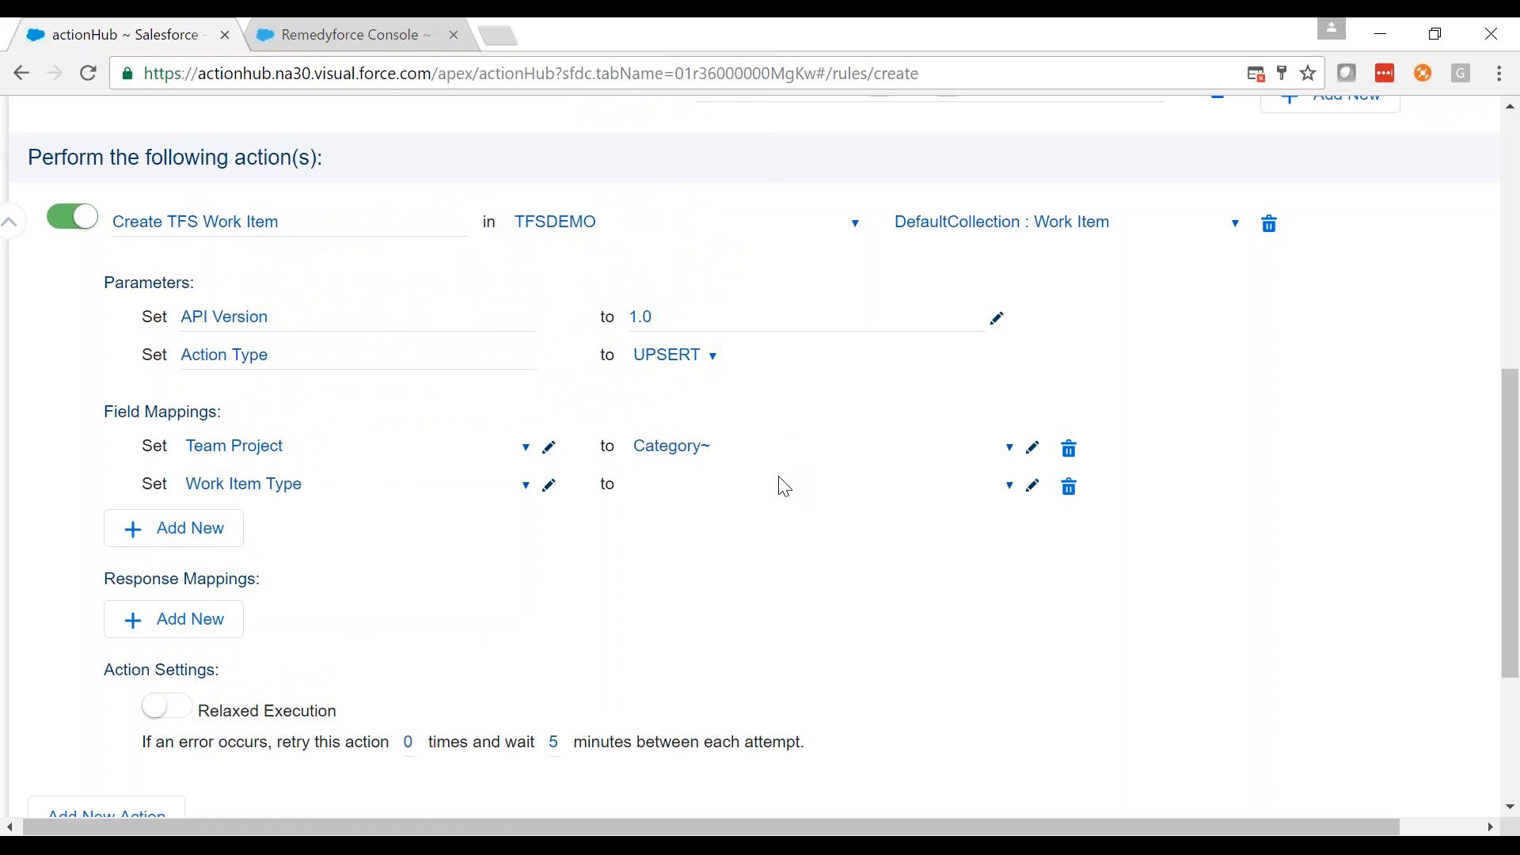
- Set the Work Item Type mapping's value to the incident's Issue Type field
left_click(784, 493)
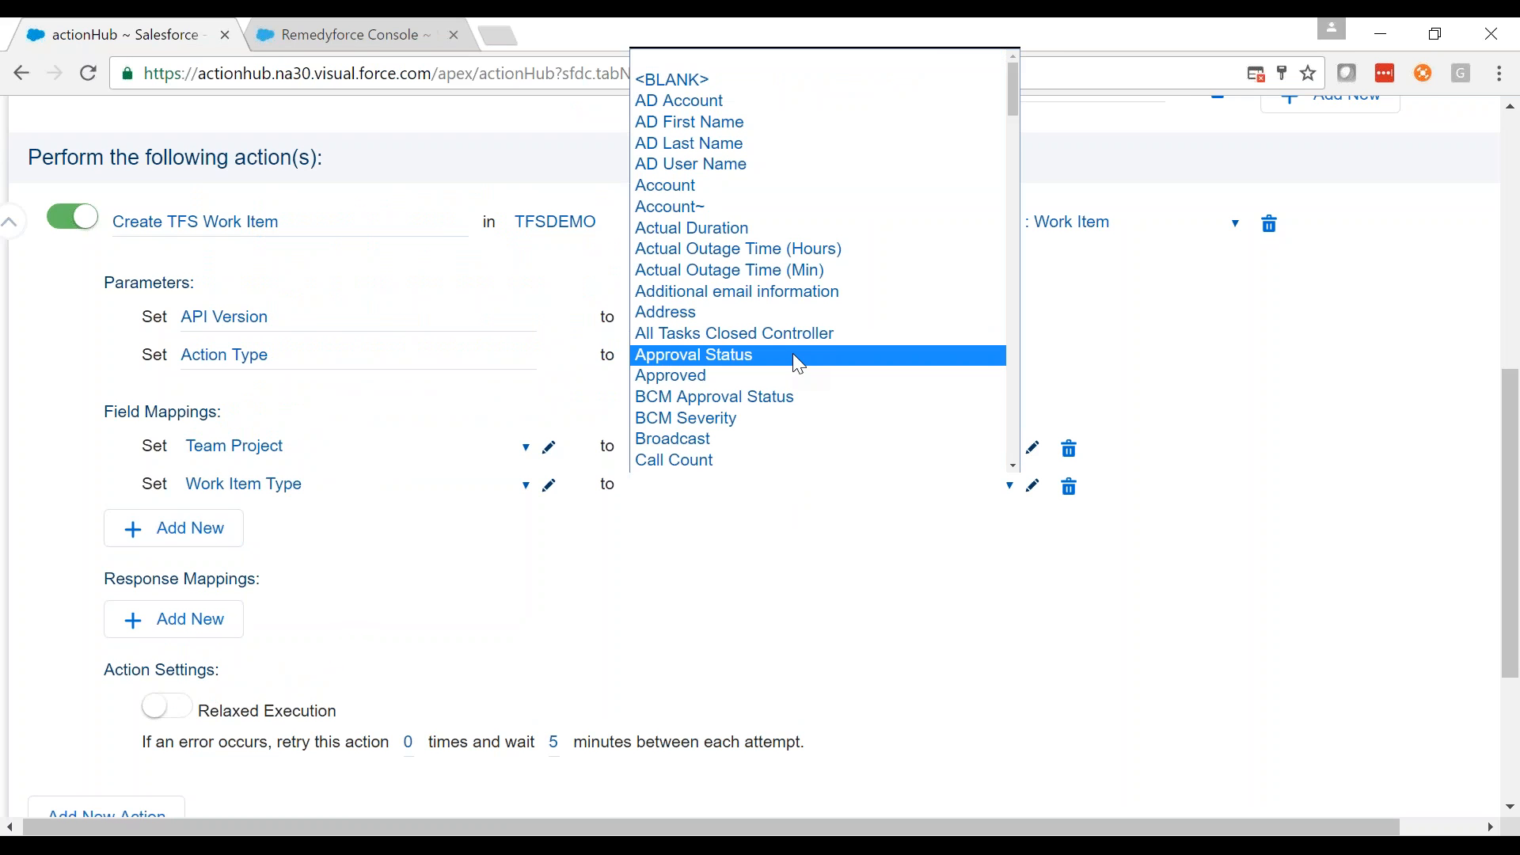
type("iss")
key("Down")
key("Down")
key("Down")
key("Down")
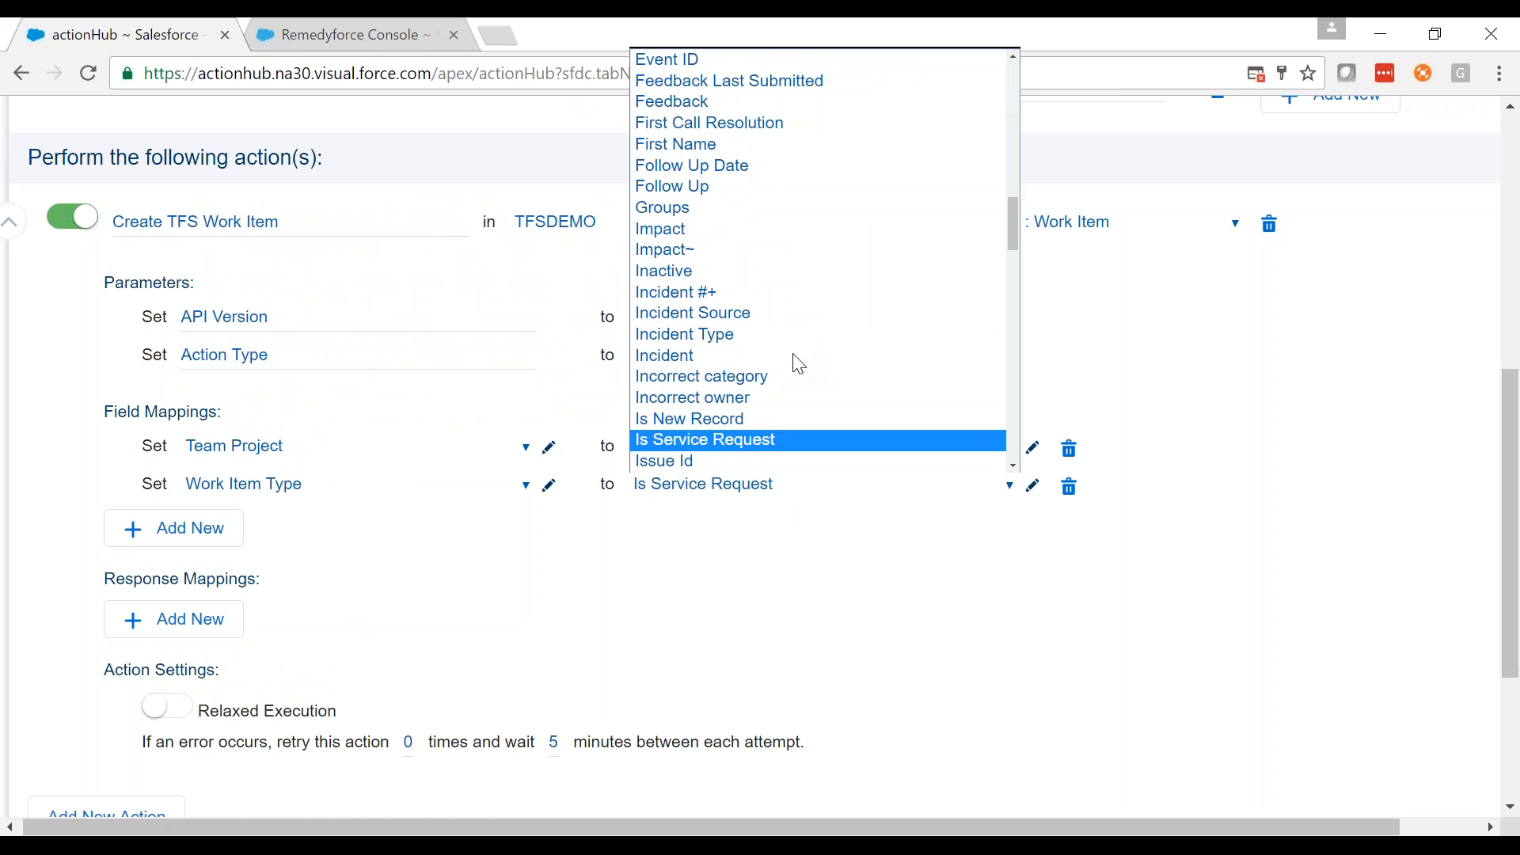
key("Down")
key("Down")
key("Down")
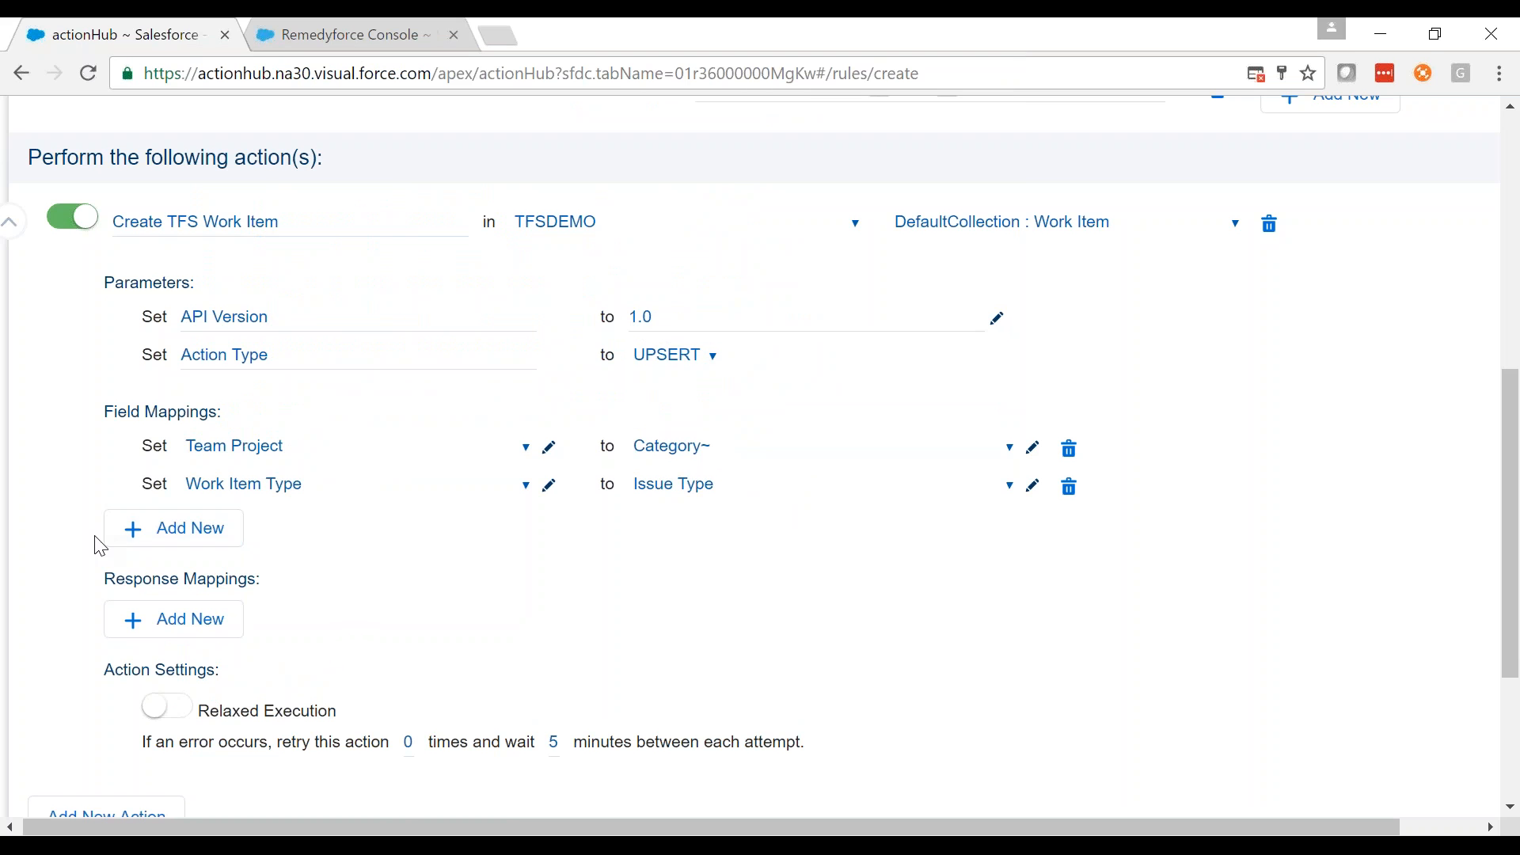
- Add a field mapping that sets the work item's Title to the incident's Short Description
left_click(207, 530)
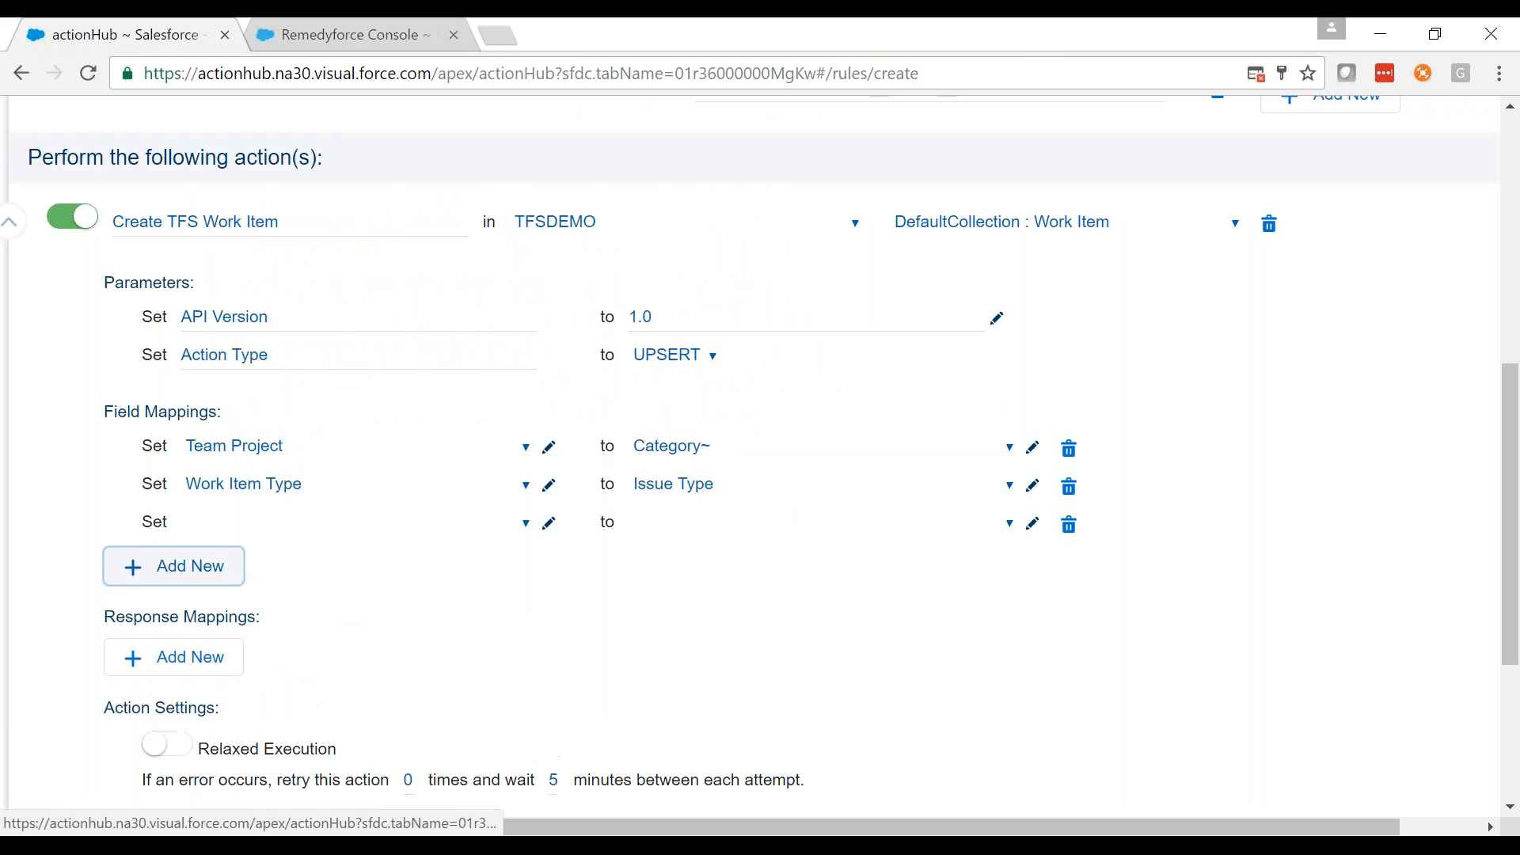
left_click(319, 529)
key("s")
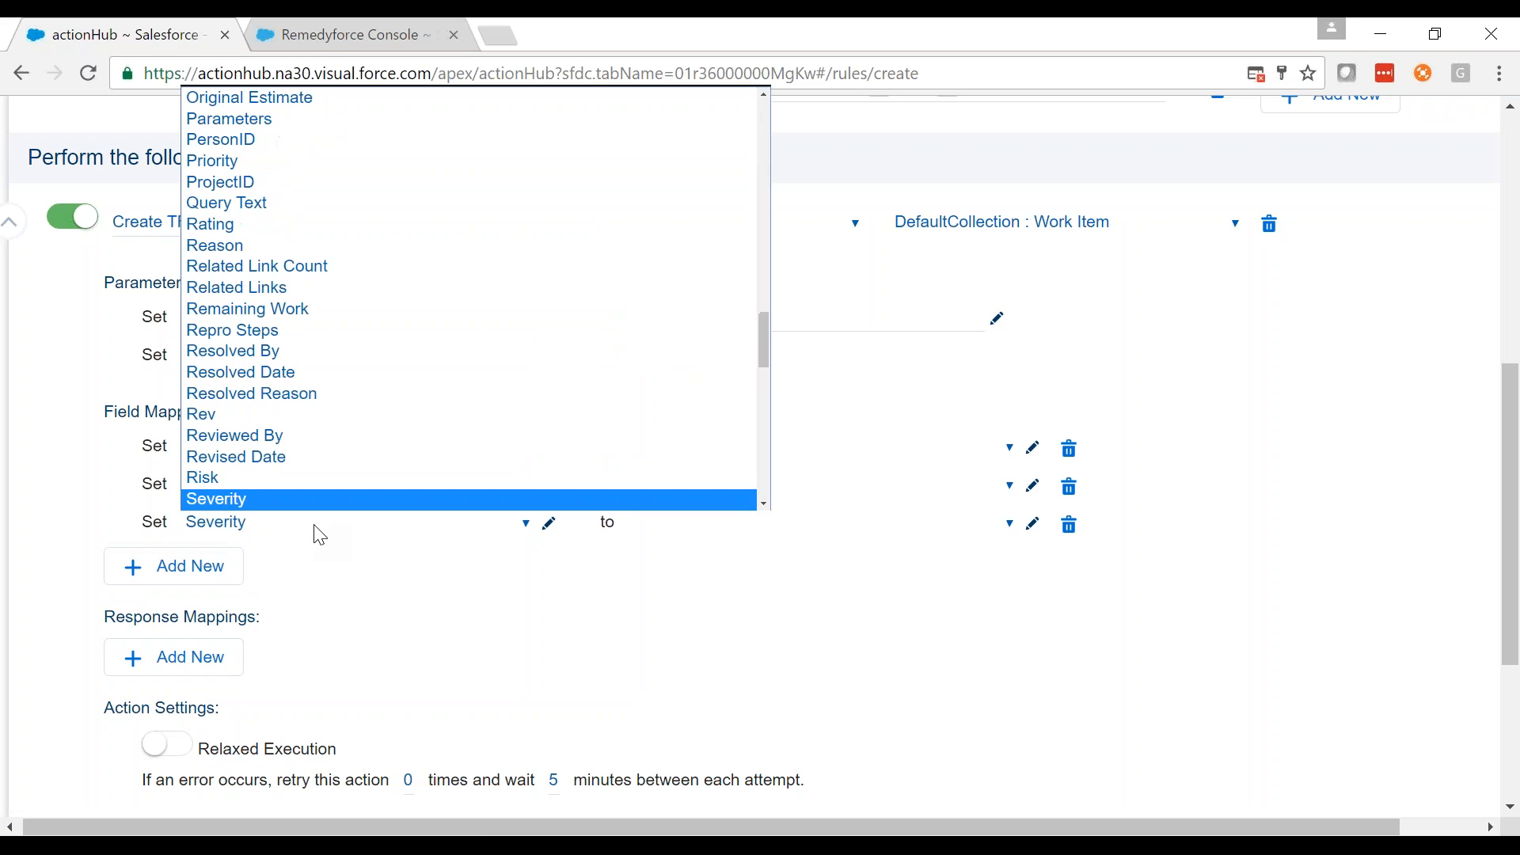
type("t")
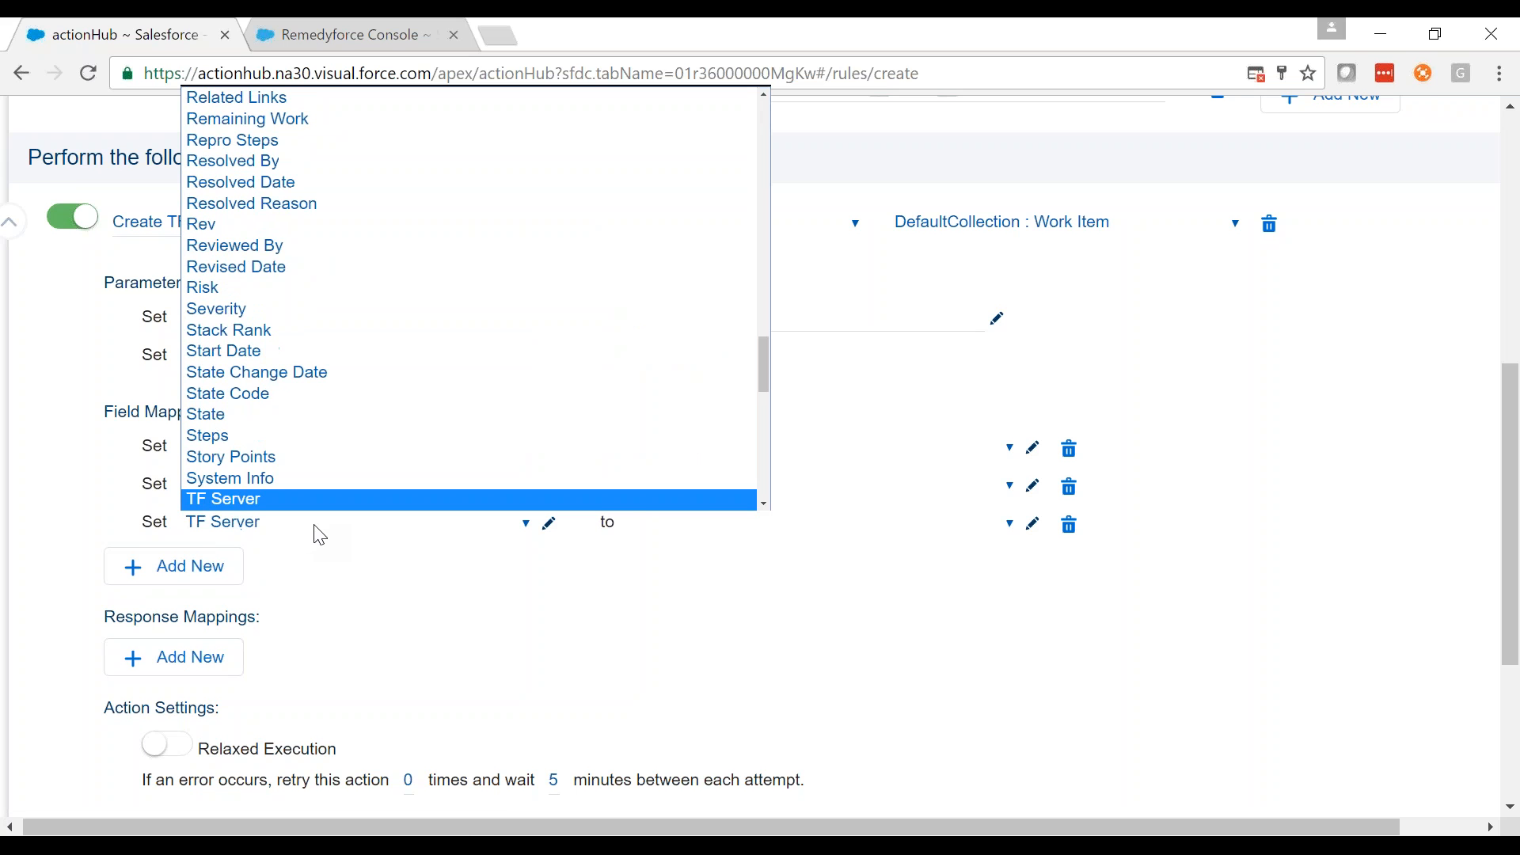
type("itle")
key("Return")
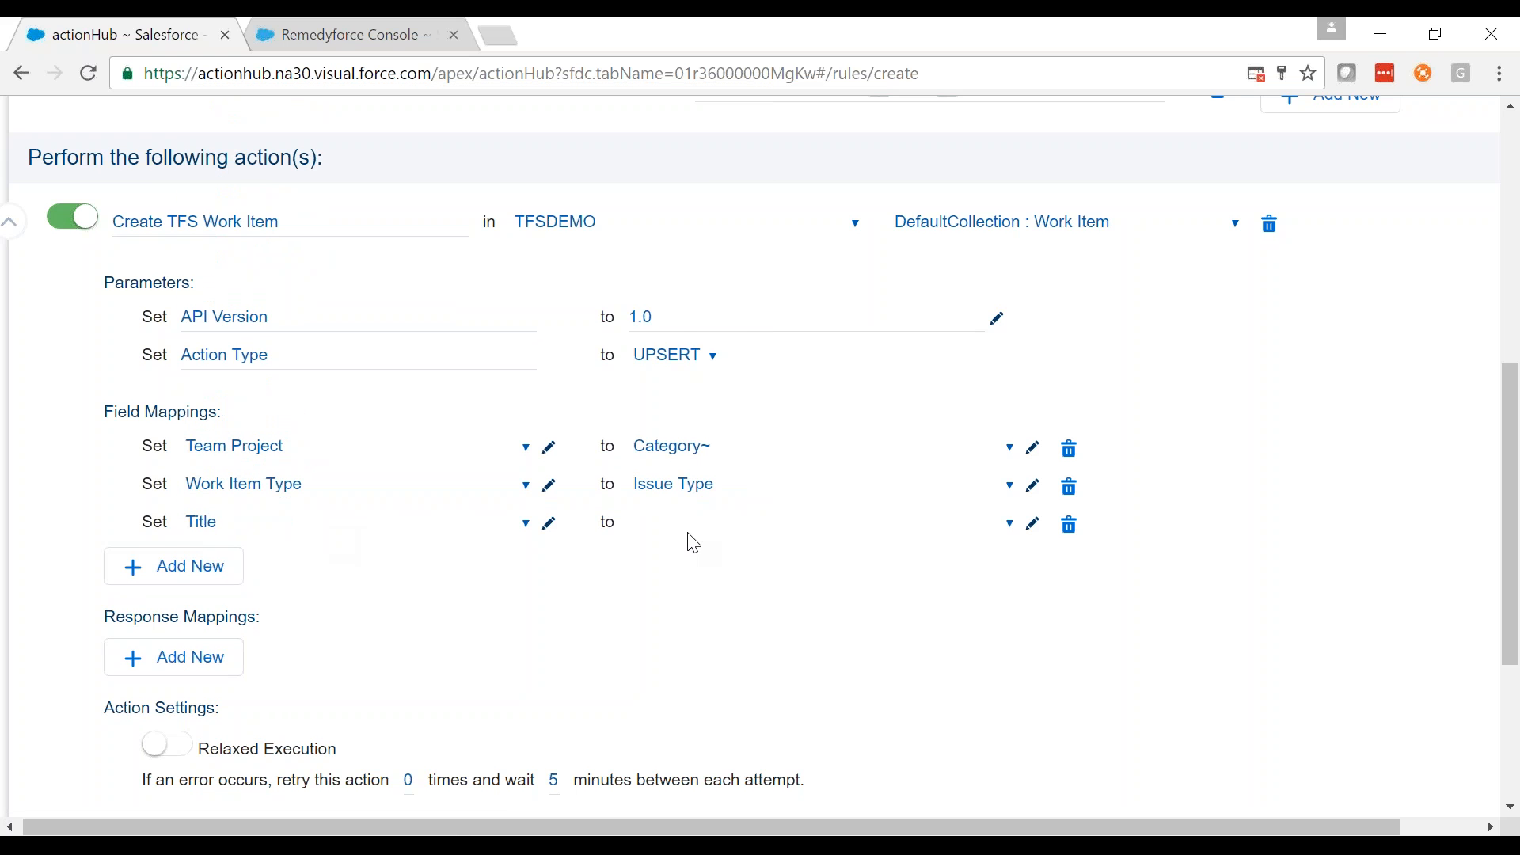
left_click(705, 526)
type("sh")
key("Return")
- Add a field mapping that sets the work item's Description to the incident's Description
left_click(194, 567)
left_click(254, 560)
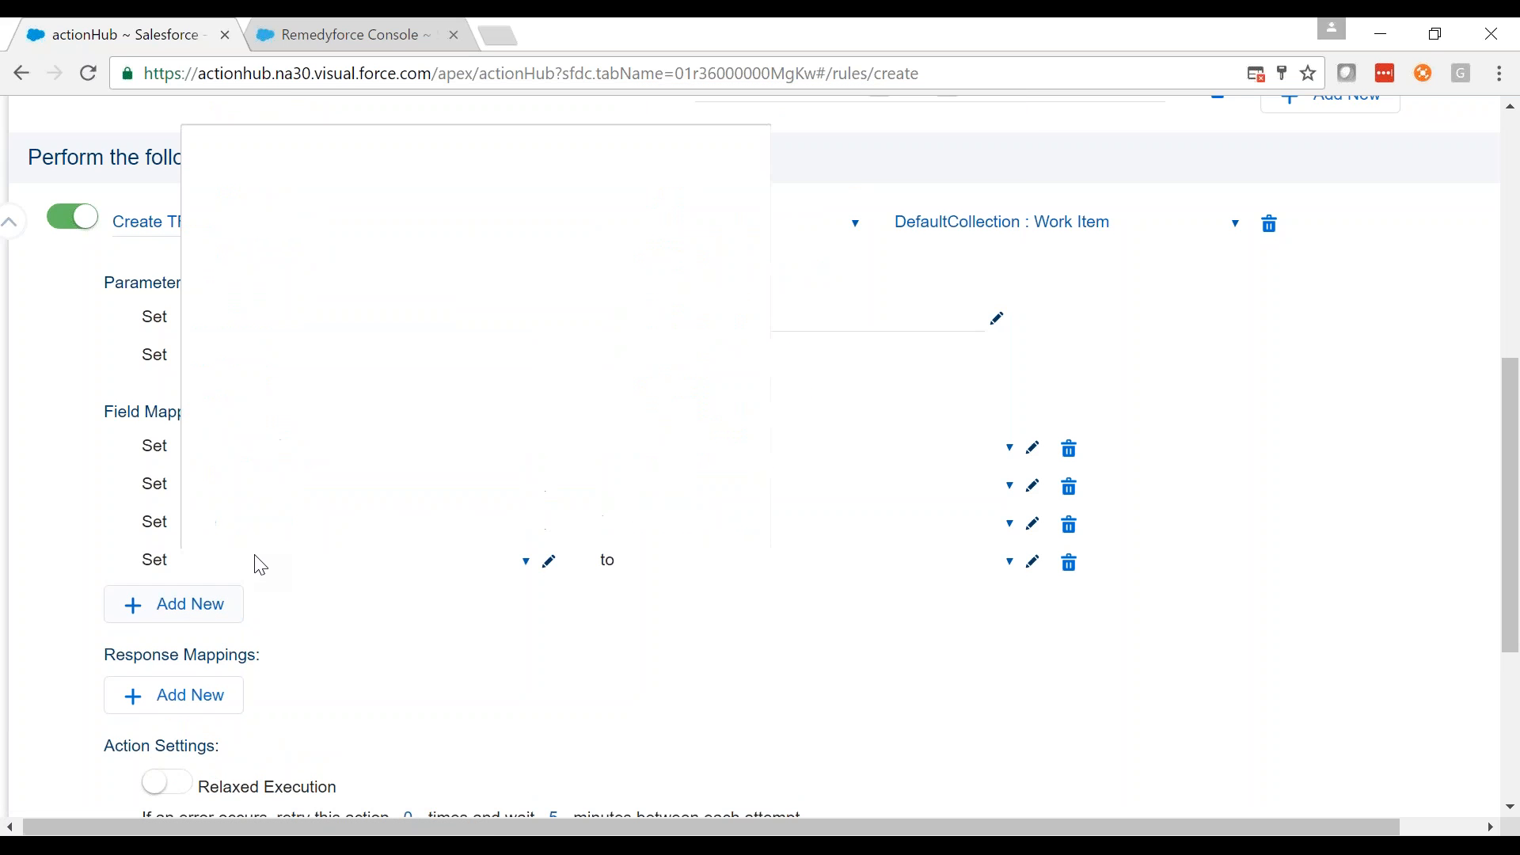
key("d")
key("Return")
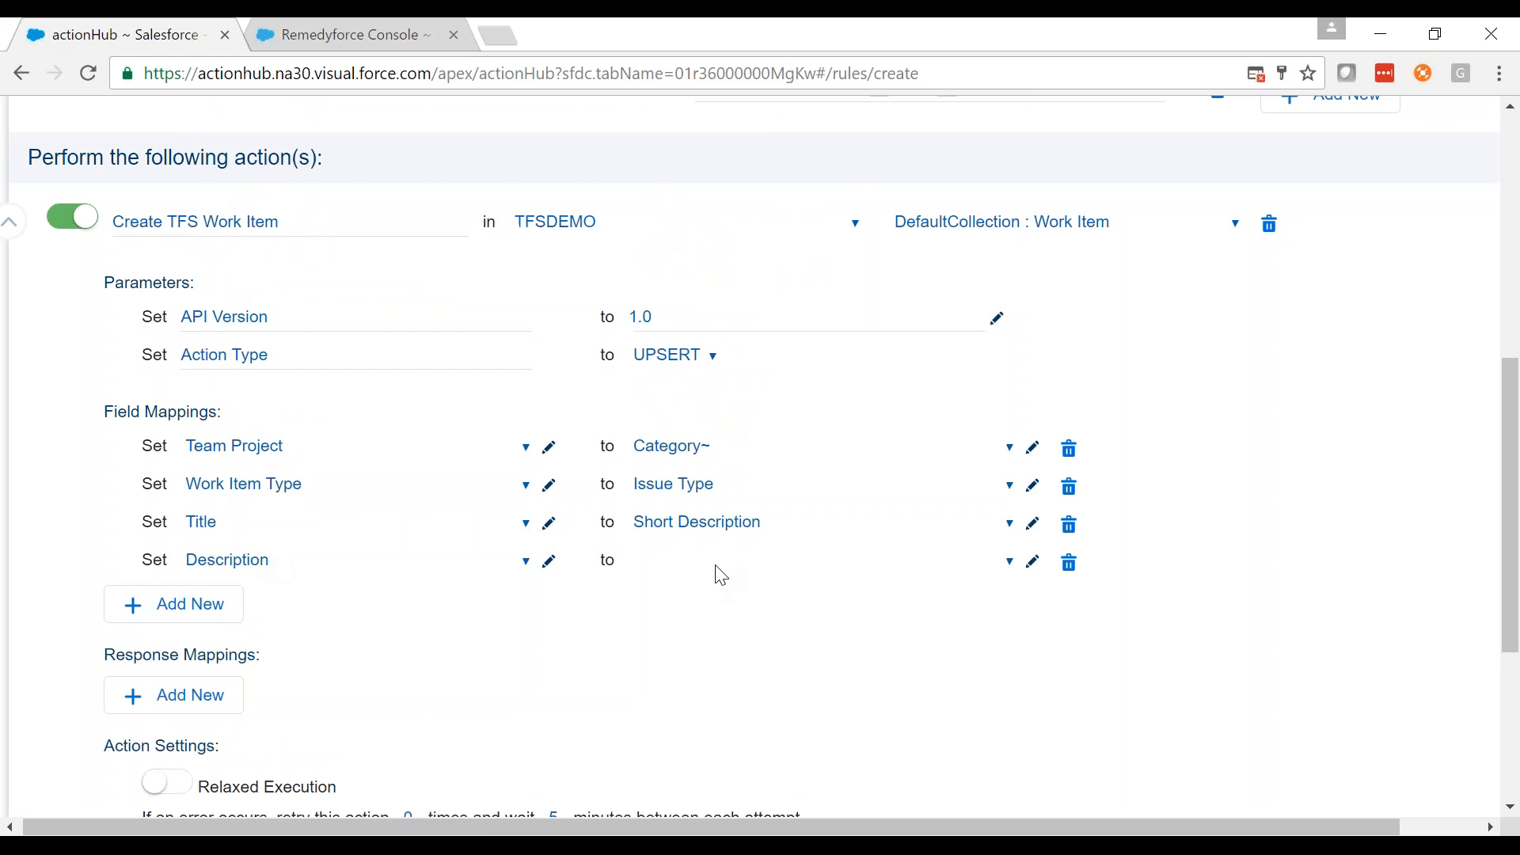
left_click(721, 574)
key("d")
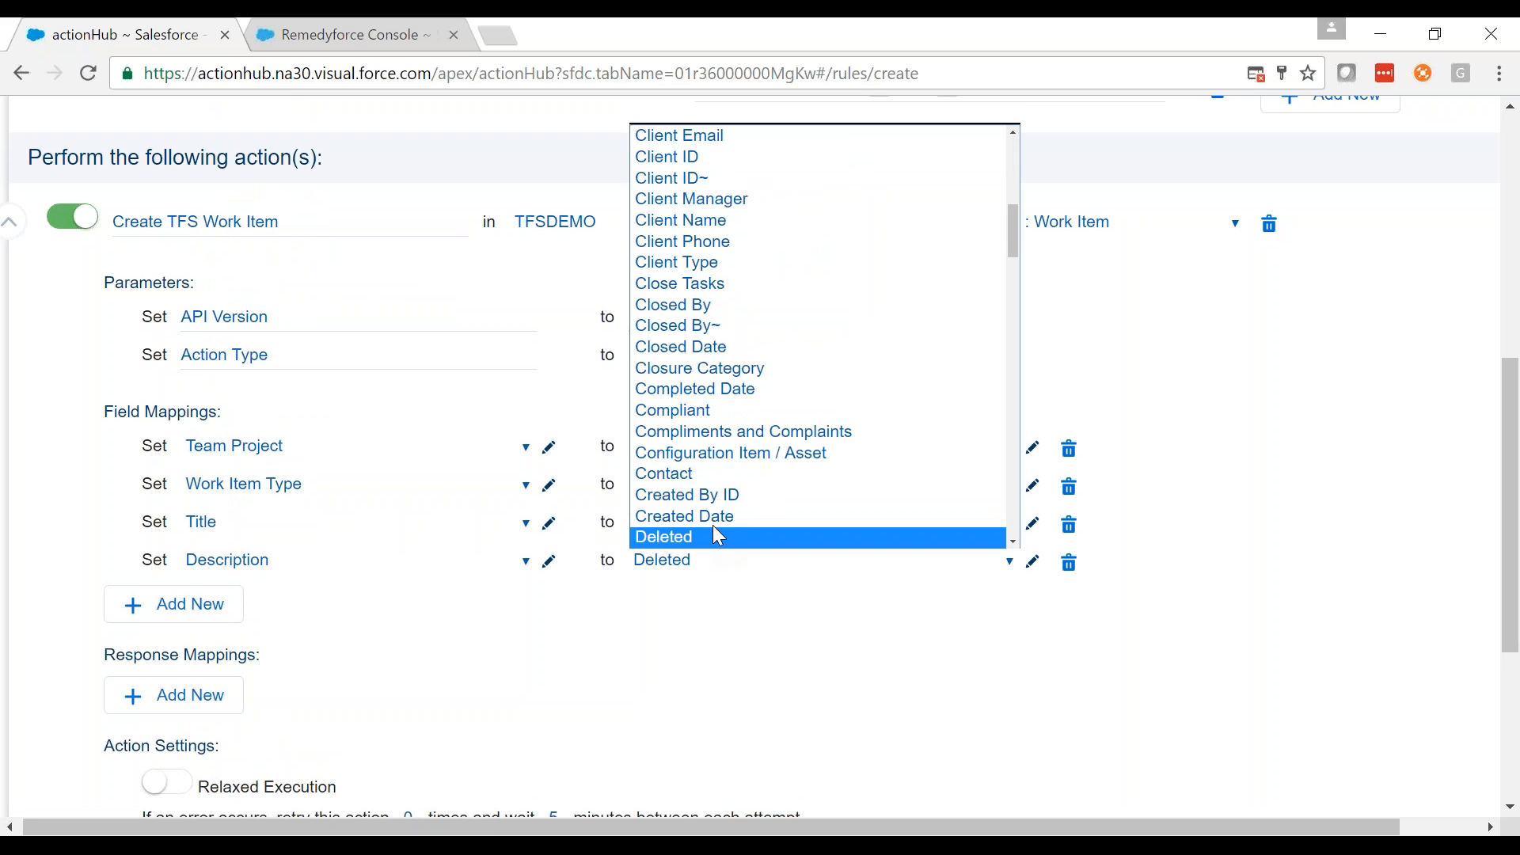
key("Down")
key("Return")
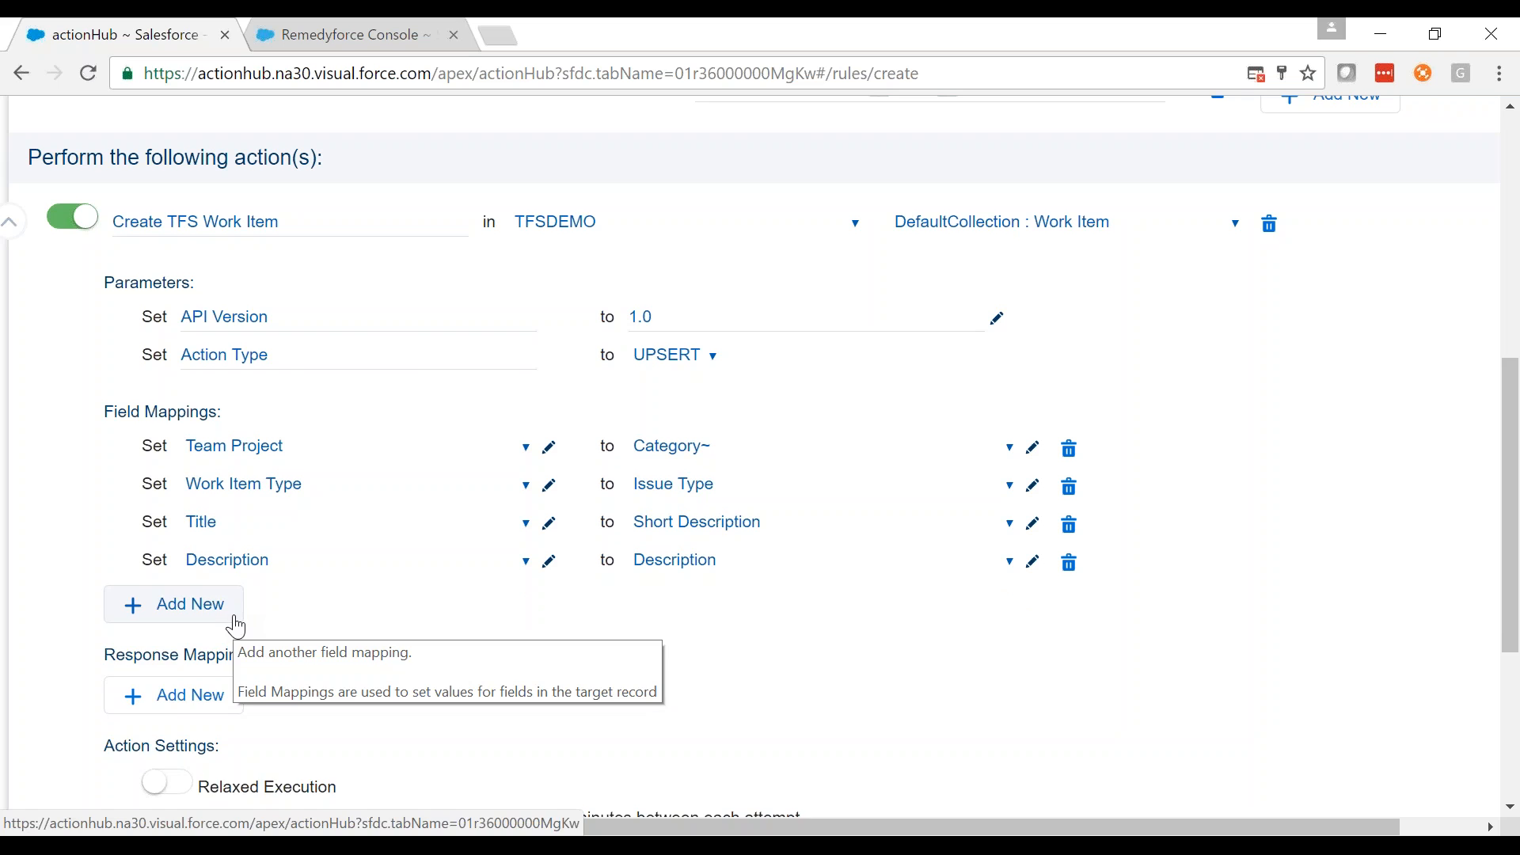
- Add a field mapping that targets the work item's Severity field
left_click(236, 627)
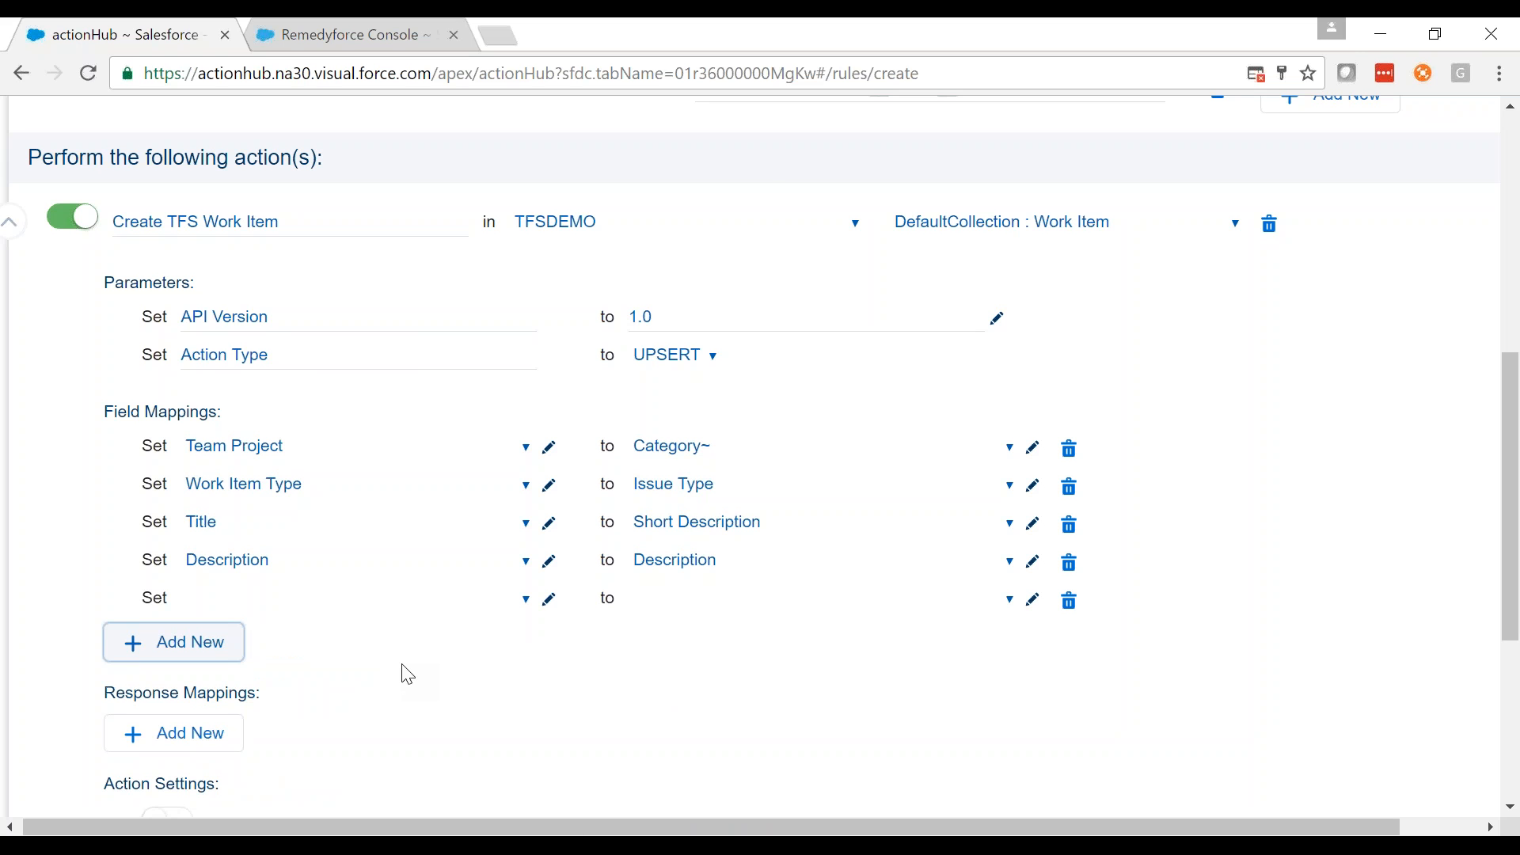
left_click(441, 606)
key("s")
key("Return")
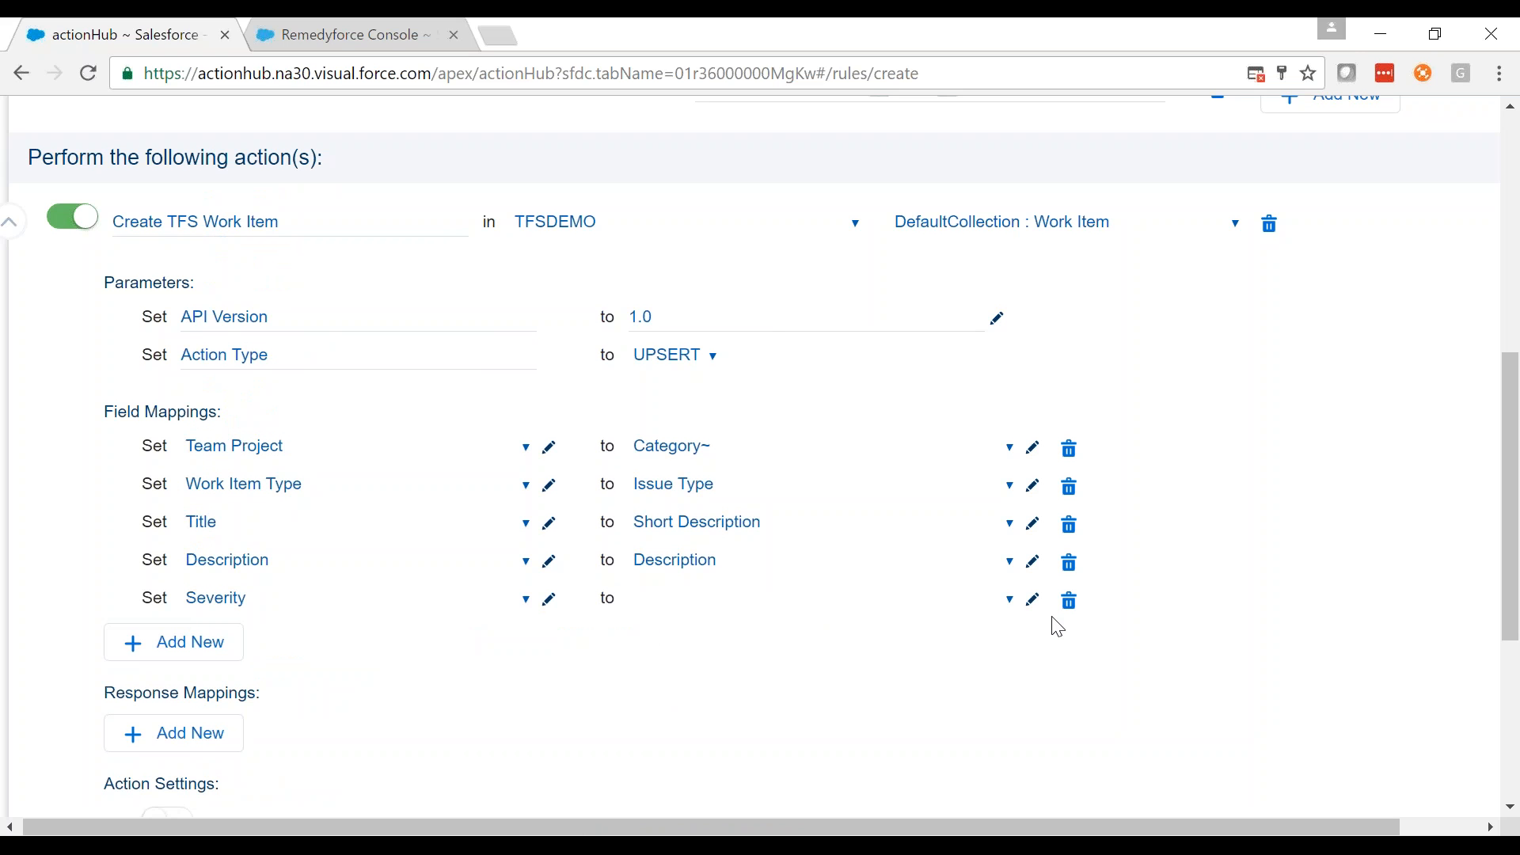
- Open the value editor for the Severity mapping and expand the list of saved value mappings
left_click(1033, 599)
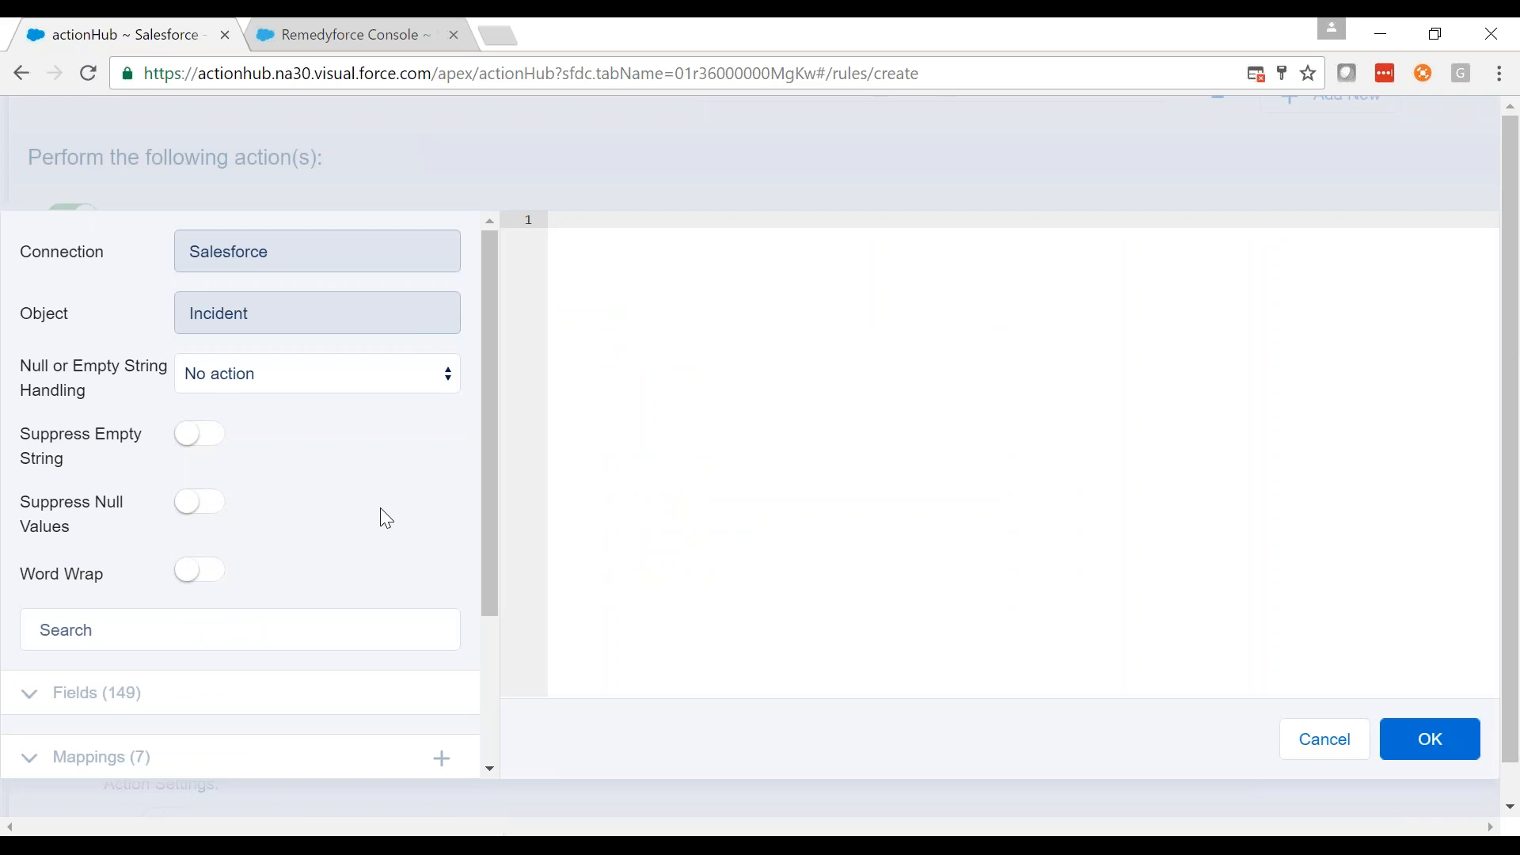
scroll(382, 507, "down", 2)
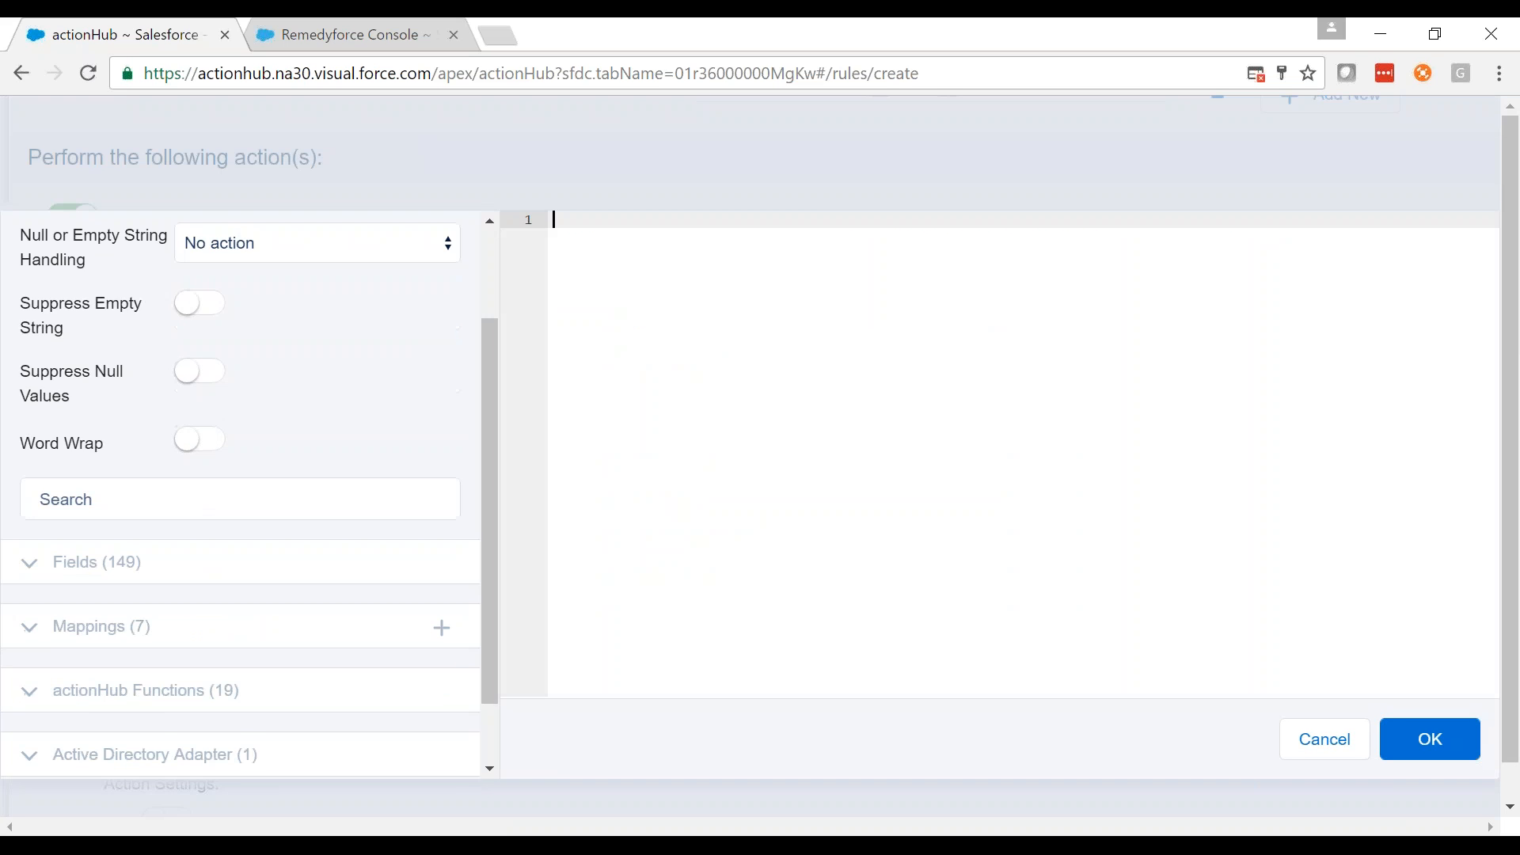
scroll(237, 491, "down", 1)
left_click(112, 547)
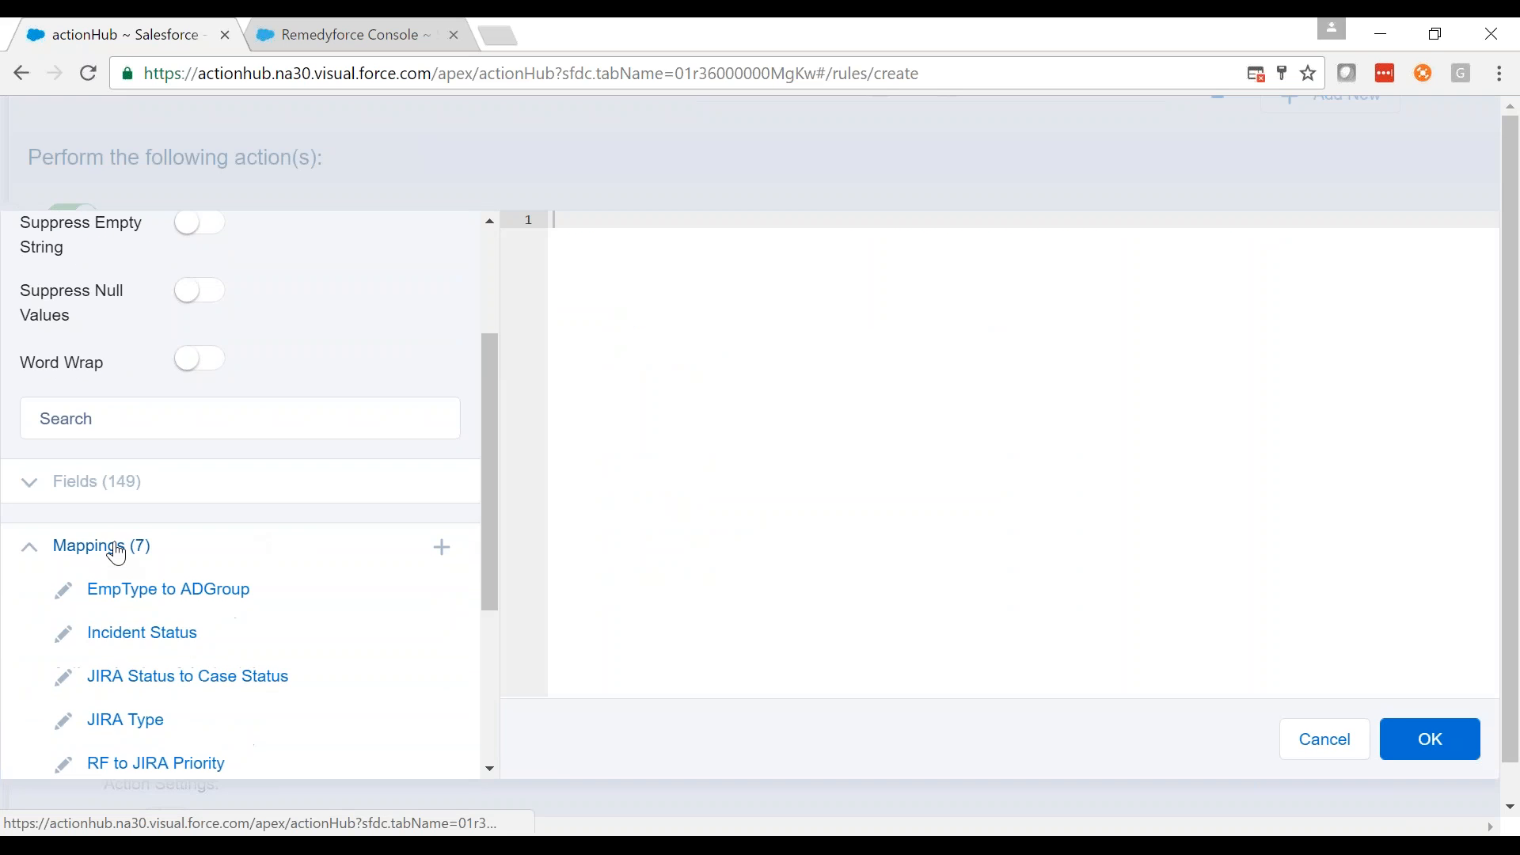
scroll(336, 542, "down", 3)
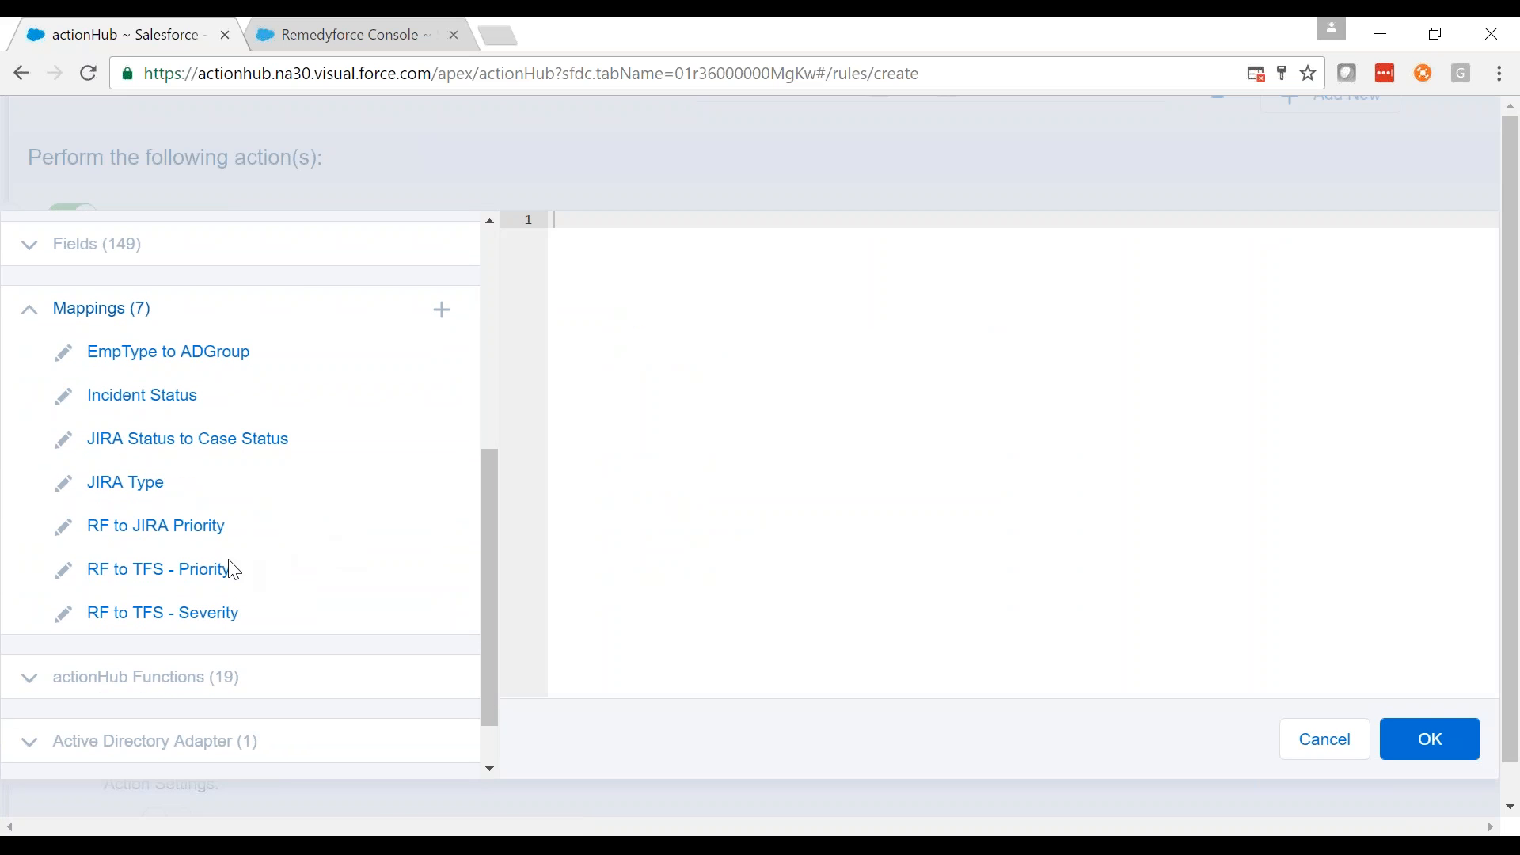
- Review the value pairs in the "RF to TFS - Severity" mapping and close it without changes
left_click(66, 624)
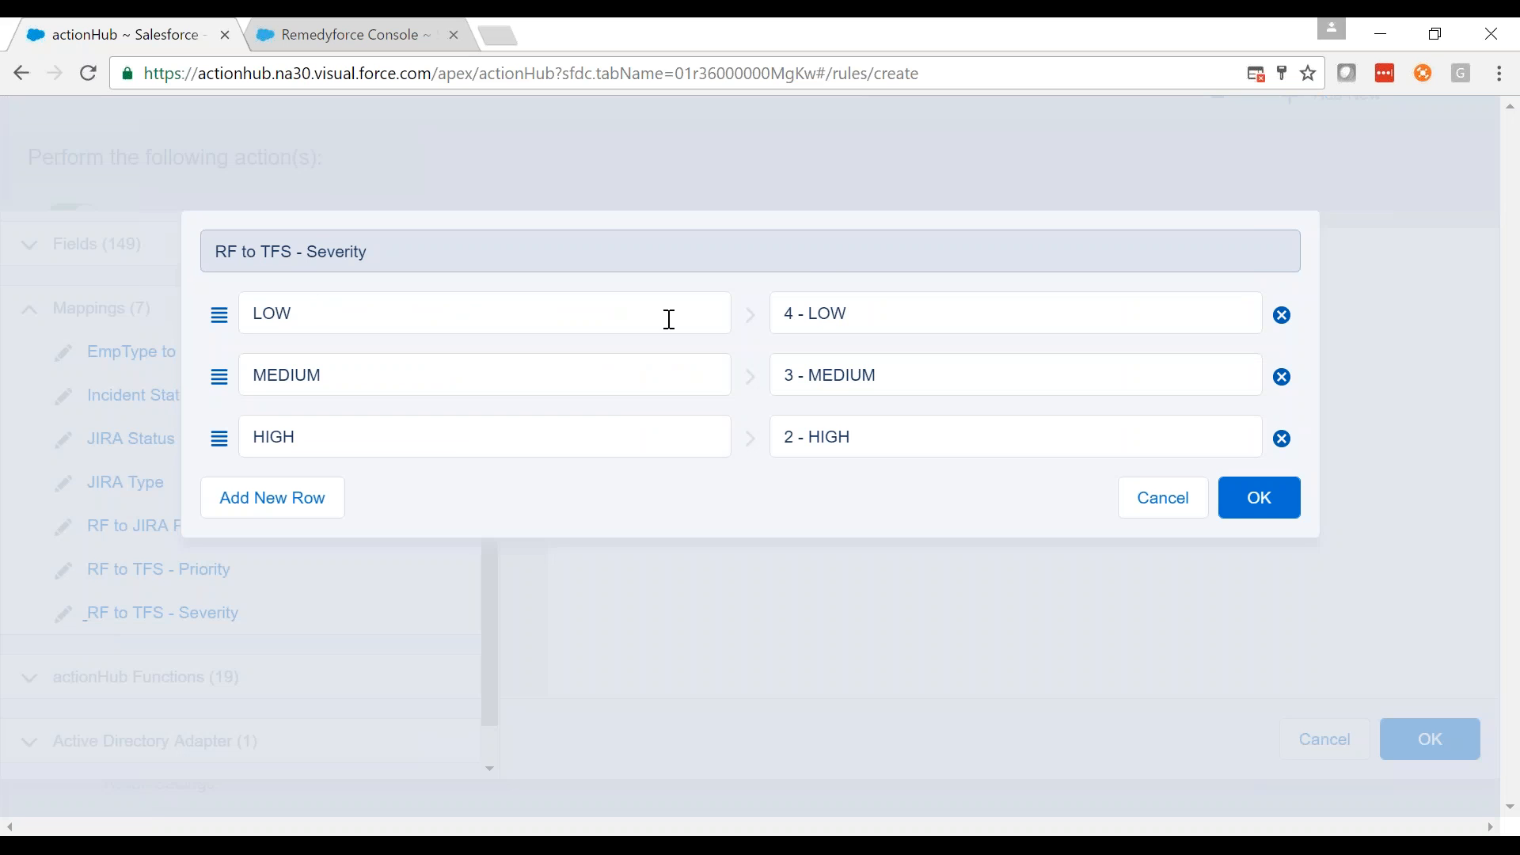
double_click(290, 313)
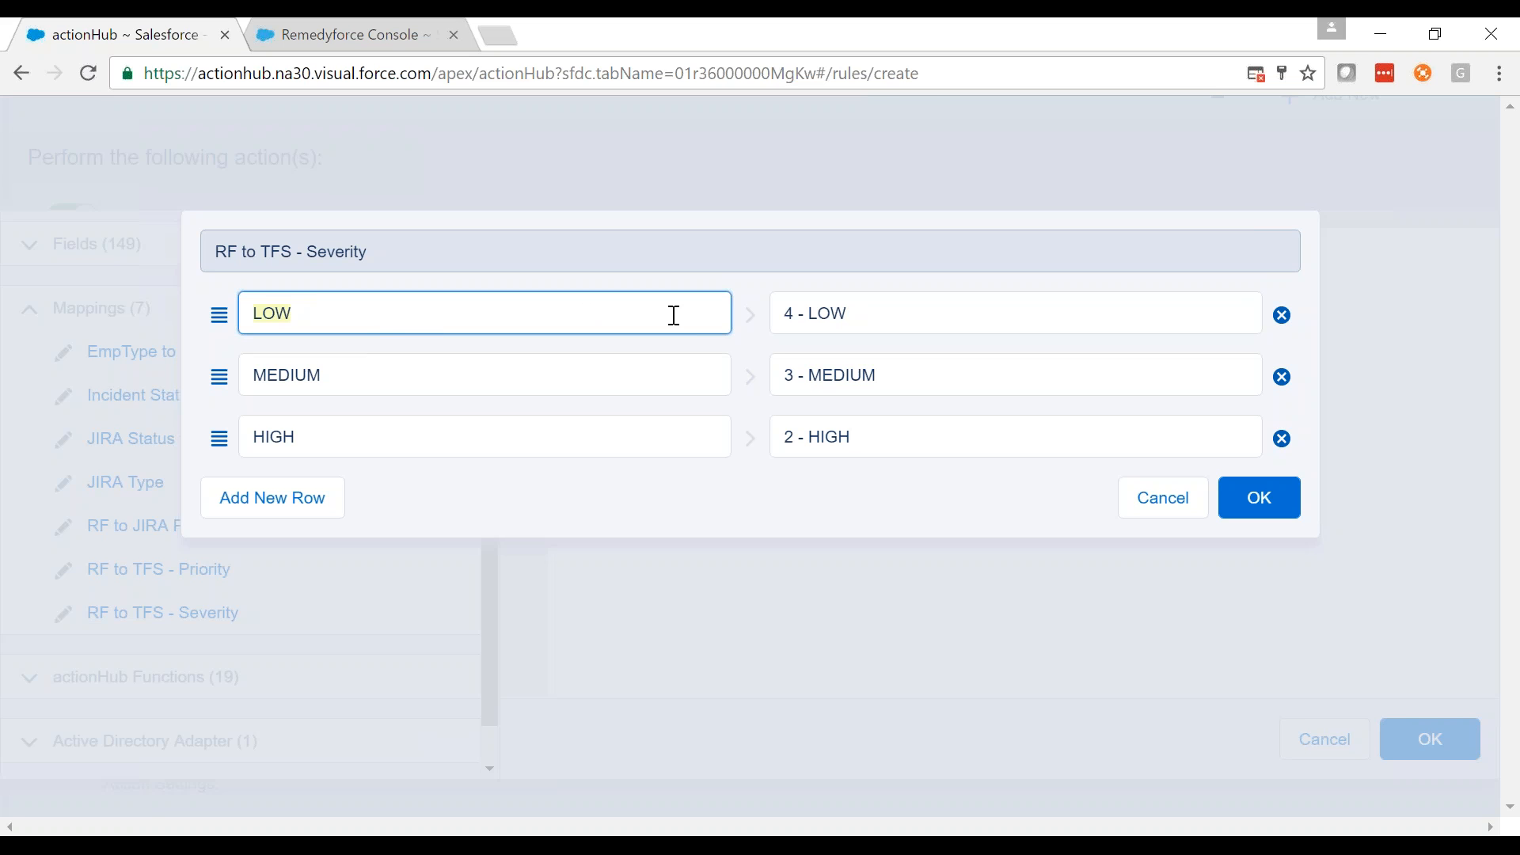
left_click_drag(861, 314, 770, 317)
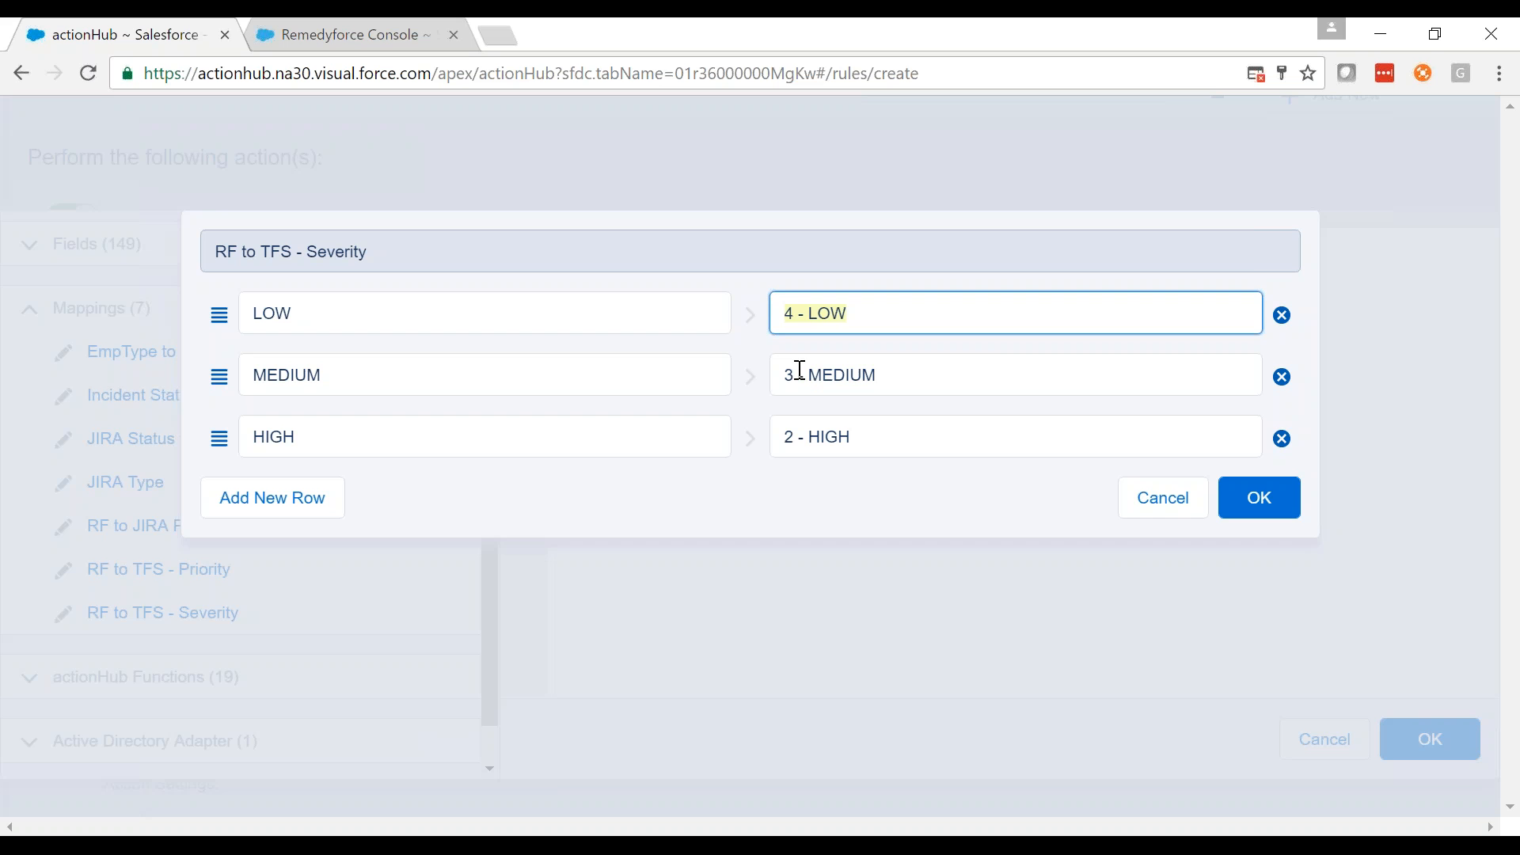
left_click(1179, 504)
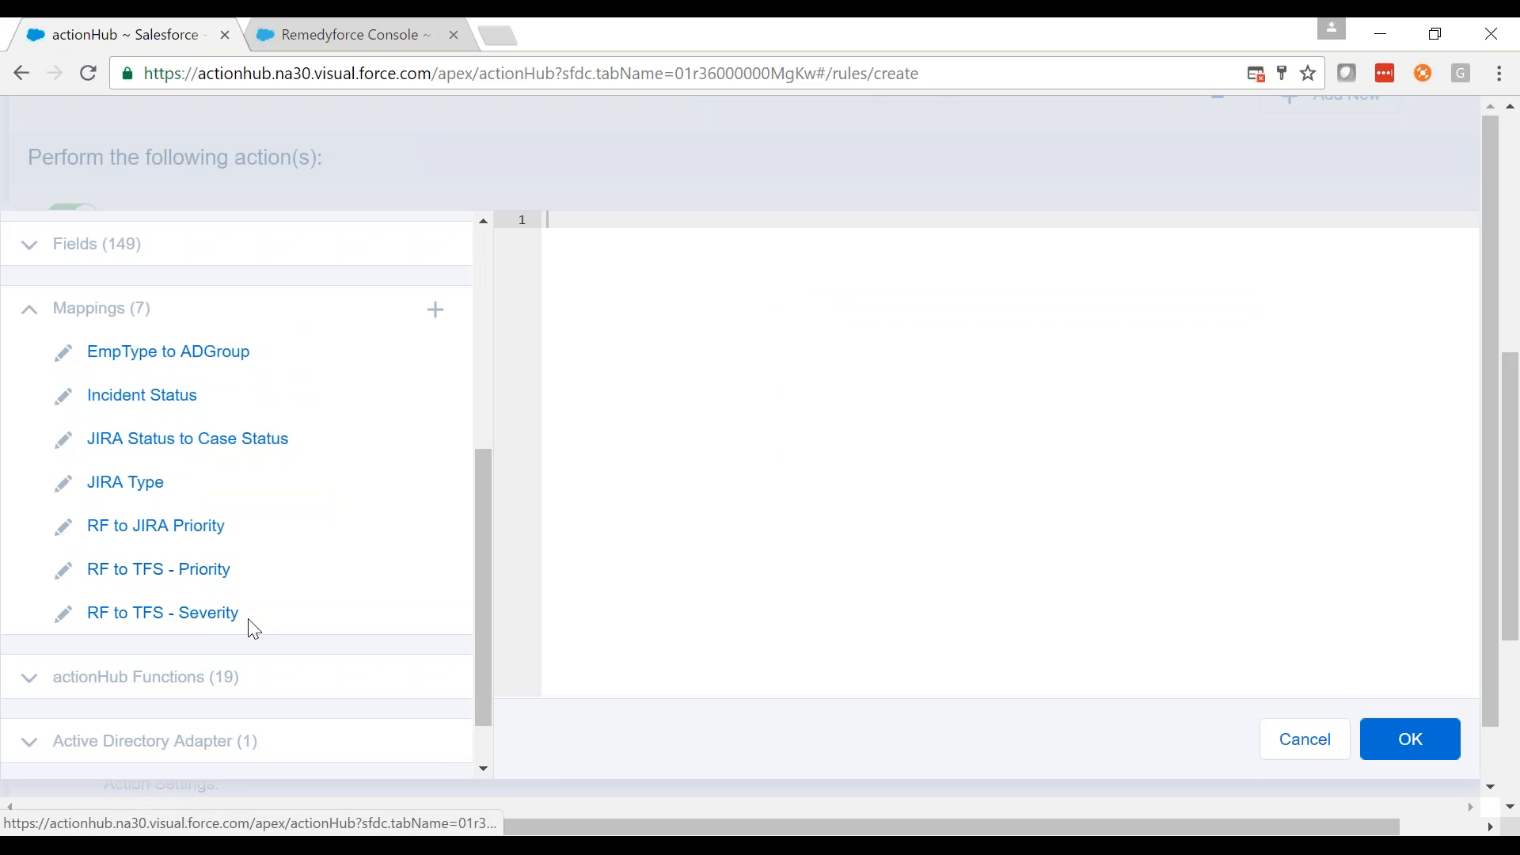
- Set the Severity value to the "RF to TFS - Severity" mapping with the incident's Impact field as its input value
left_click(227, 618)
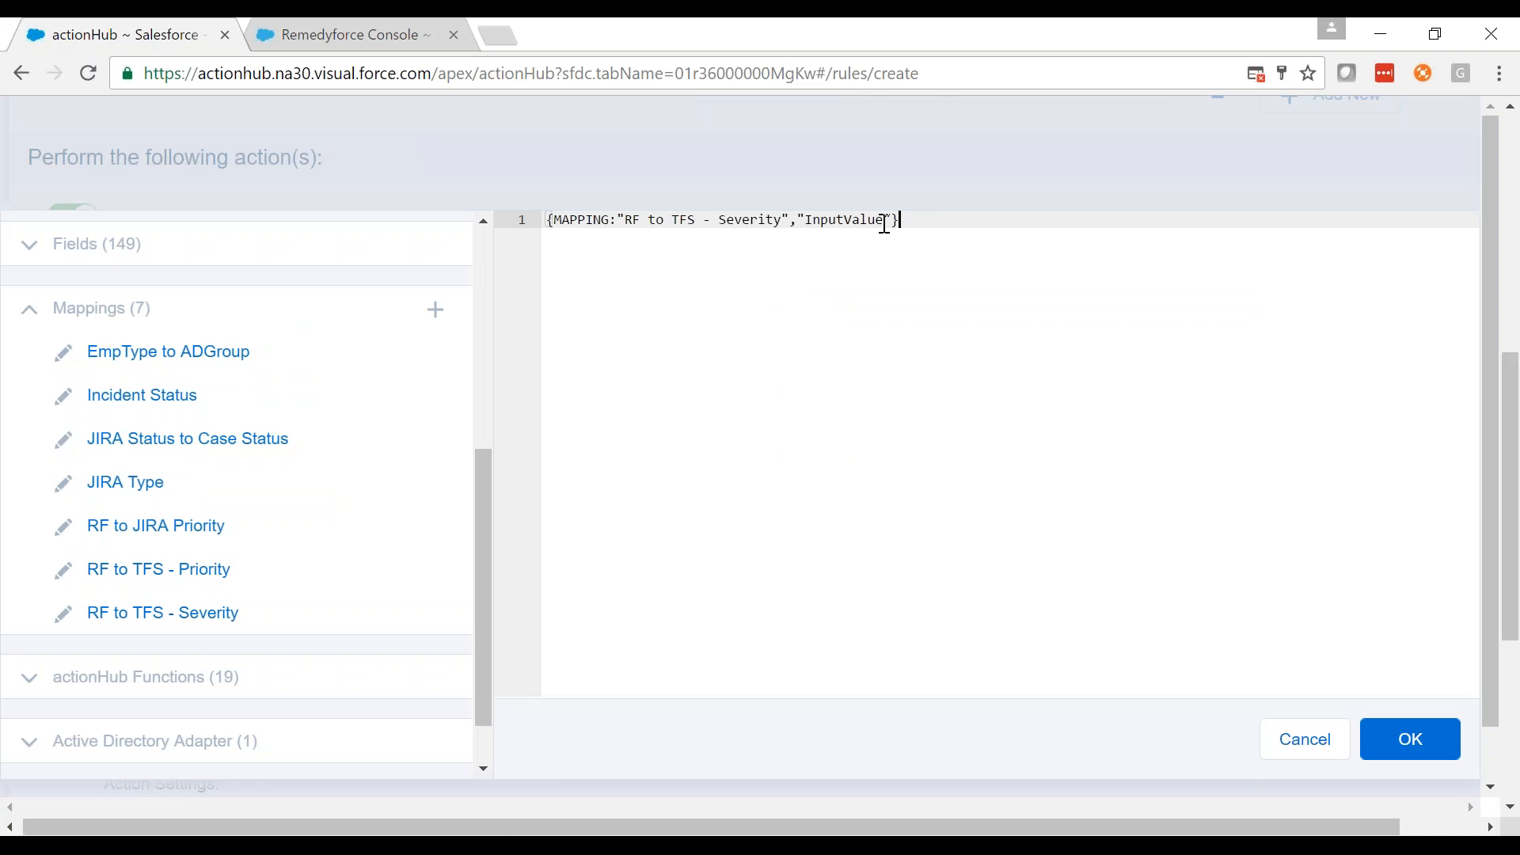
double_click(846, 222)
left_click_drag(478, 480, 377, 358)
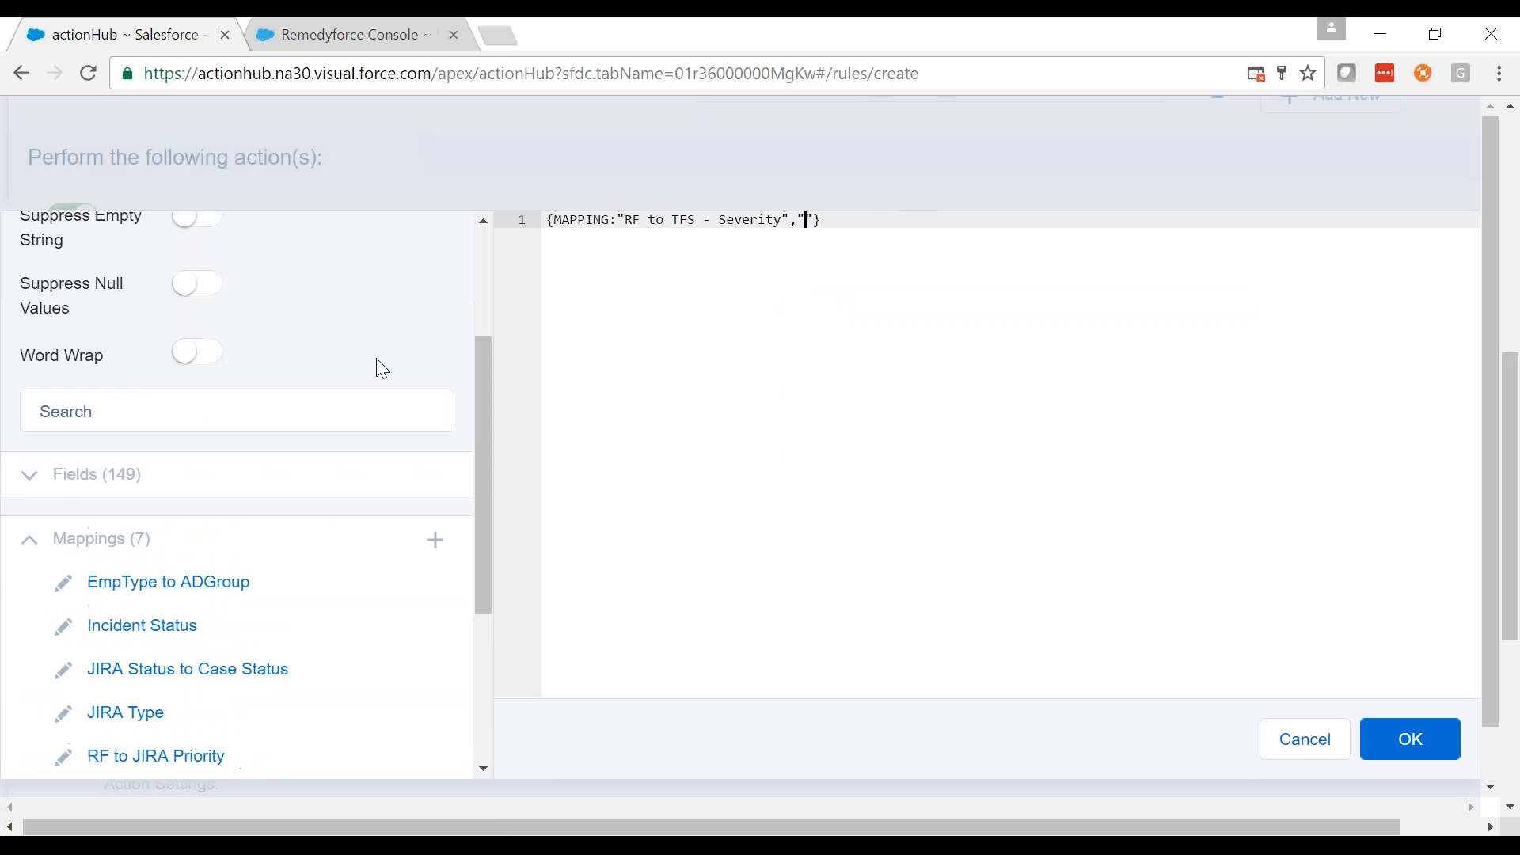
left_click(139, 403)
type("impac")
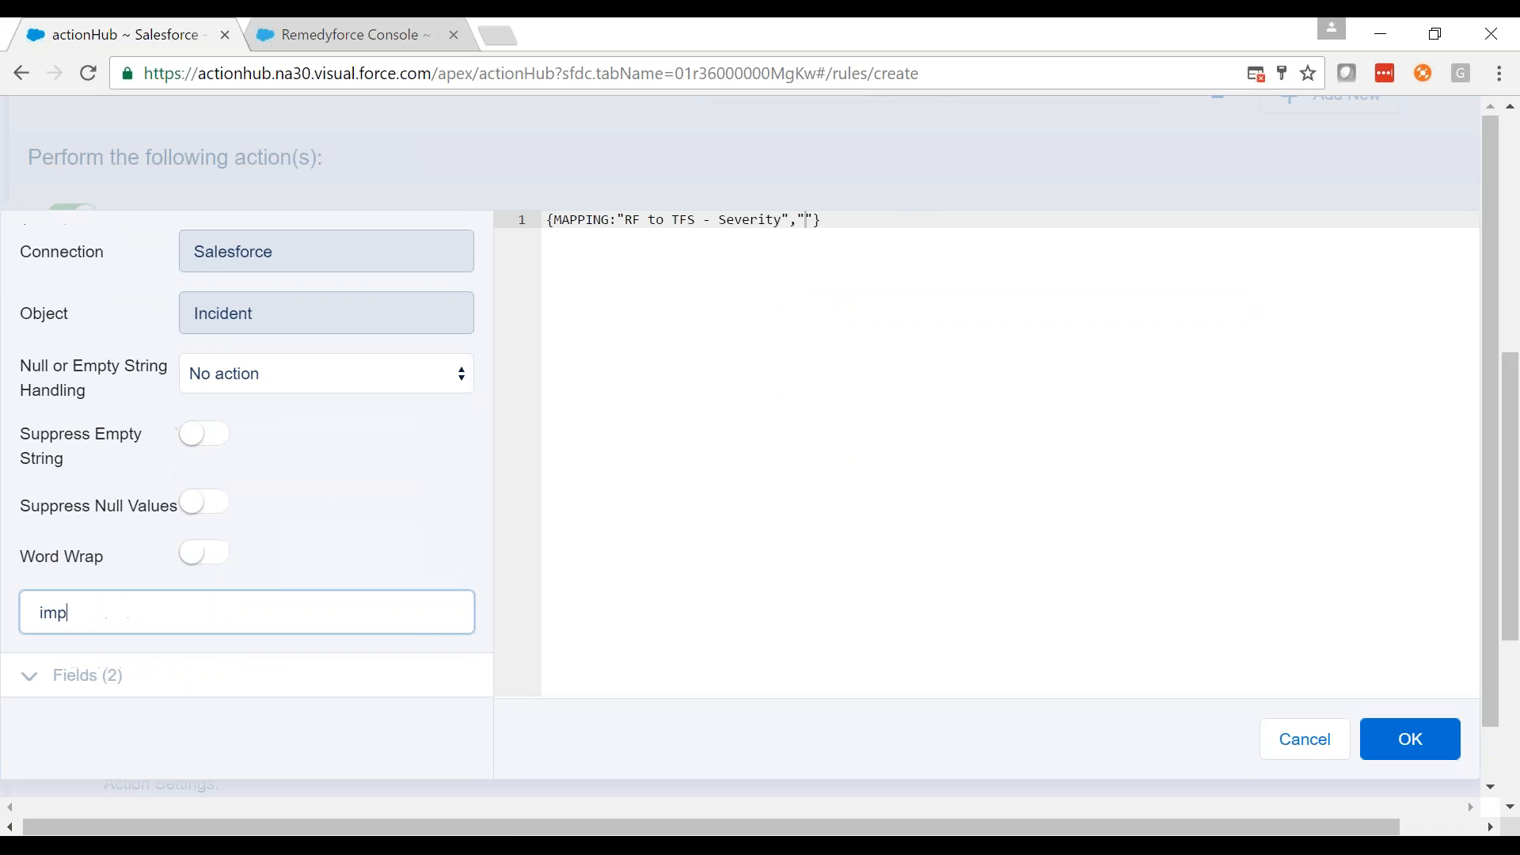
left_click(119, 679)
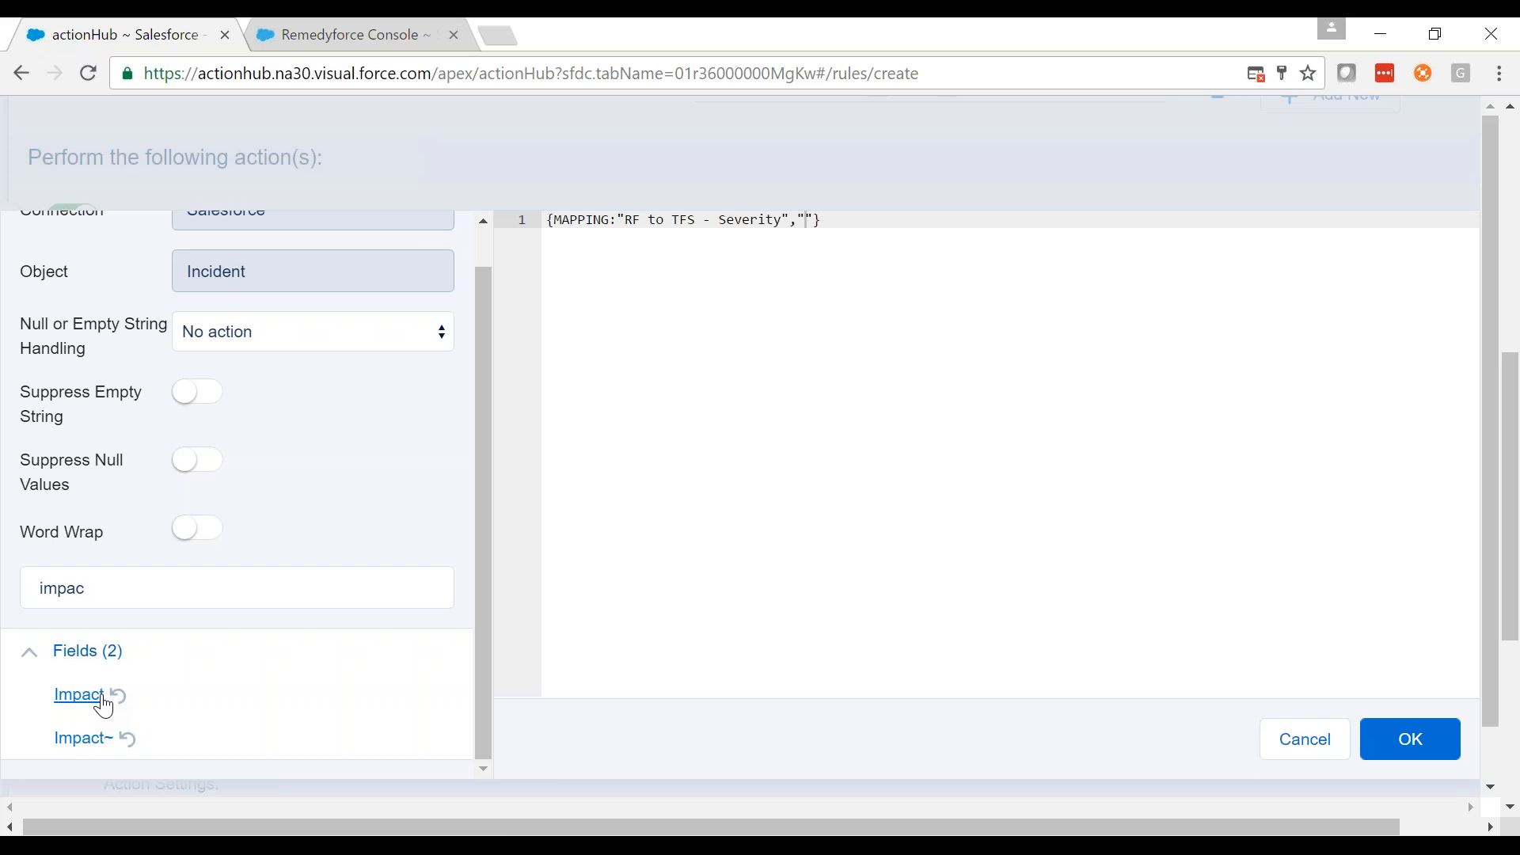
left_click(82, 697)
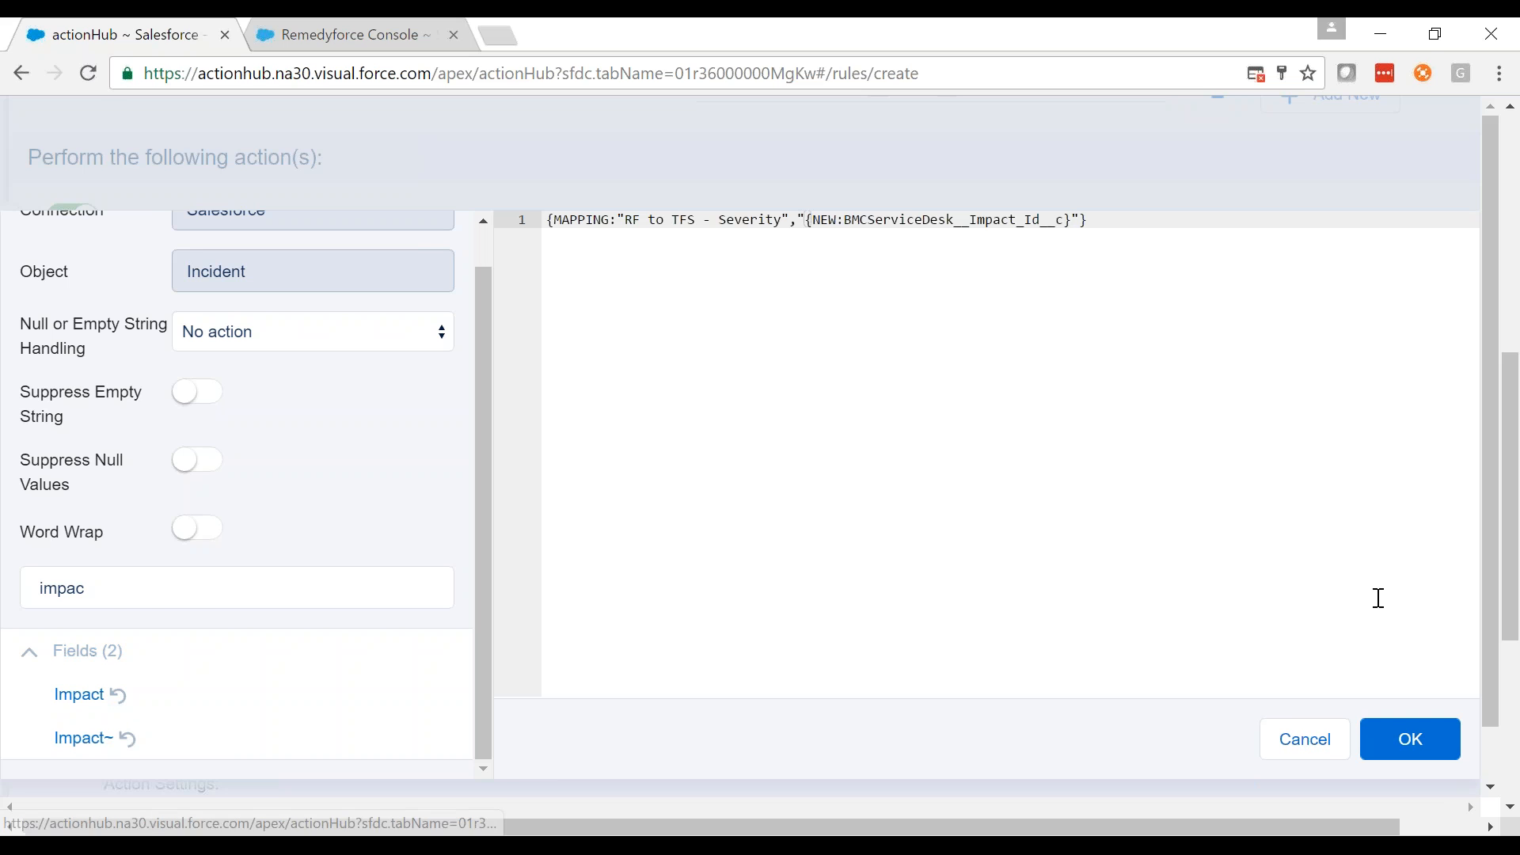
left_click(1408, 738)
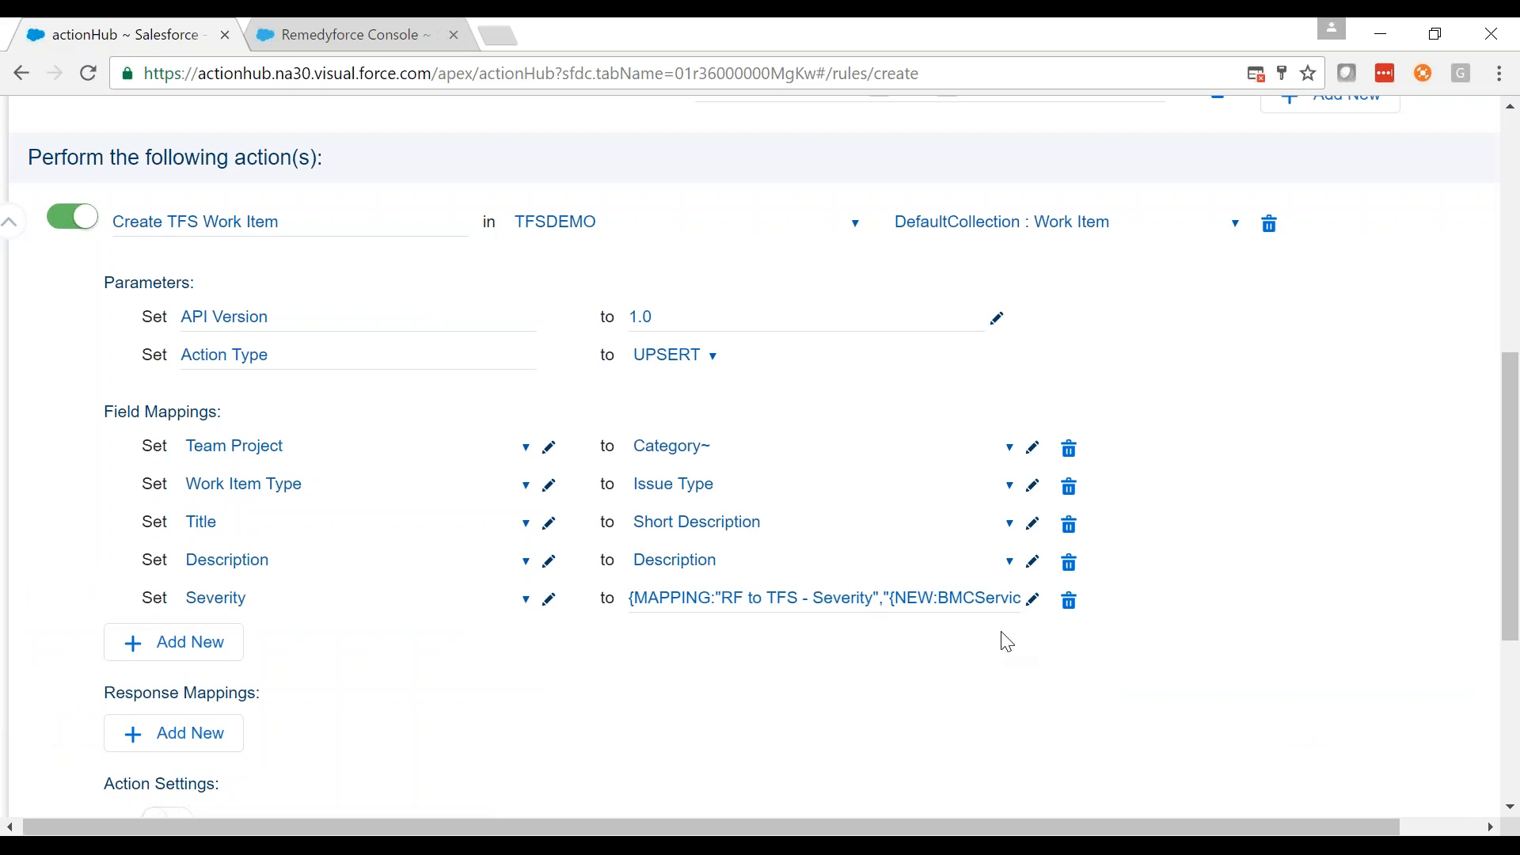
- Add a field mapping that targets the work item's Priority field
left_click(209, 641)
left_click(279, 643)
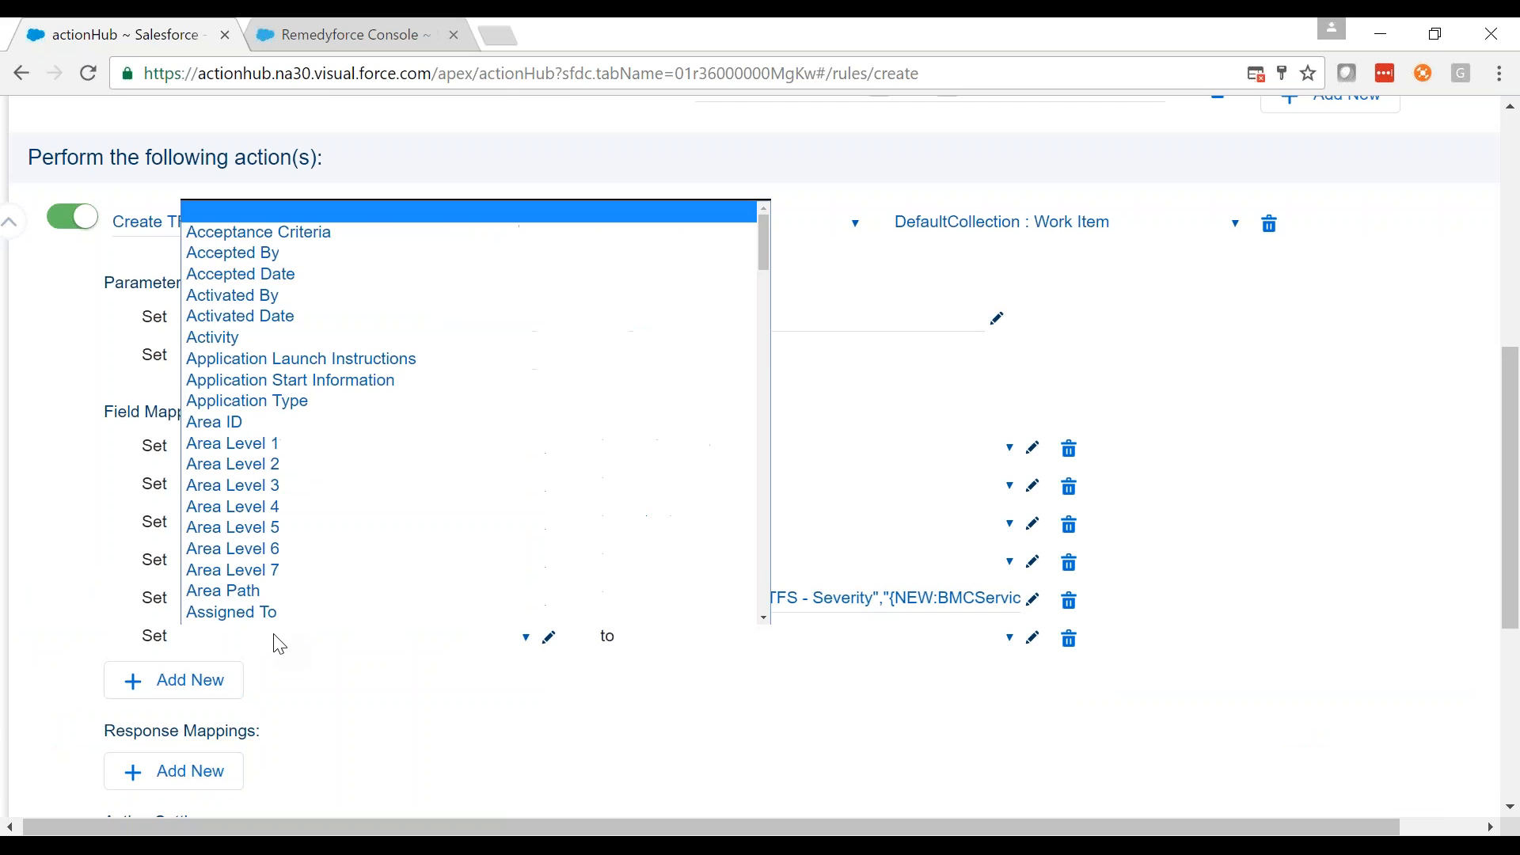
type("pri")
key("Return")
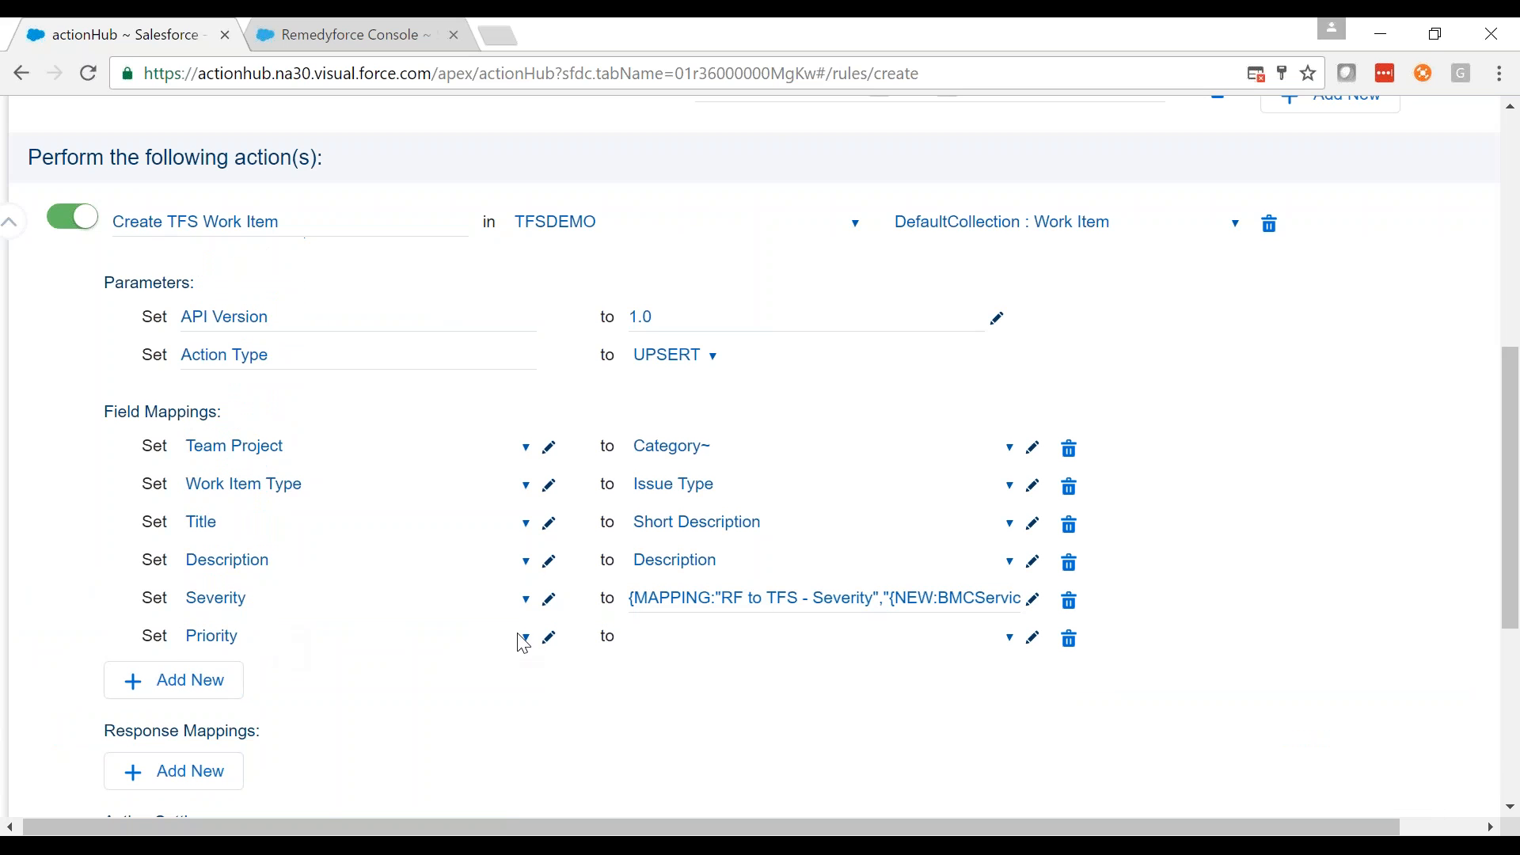
- Set the Priority value to the "RF to TFS - Priority" mapping with the incident's Urgency field as its input value
left_click(1033, 640)
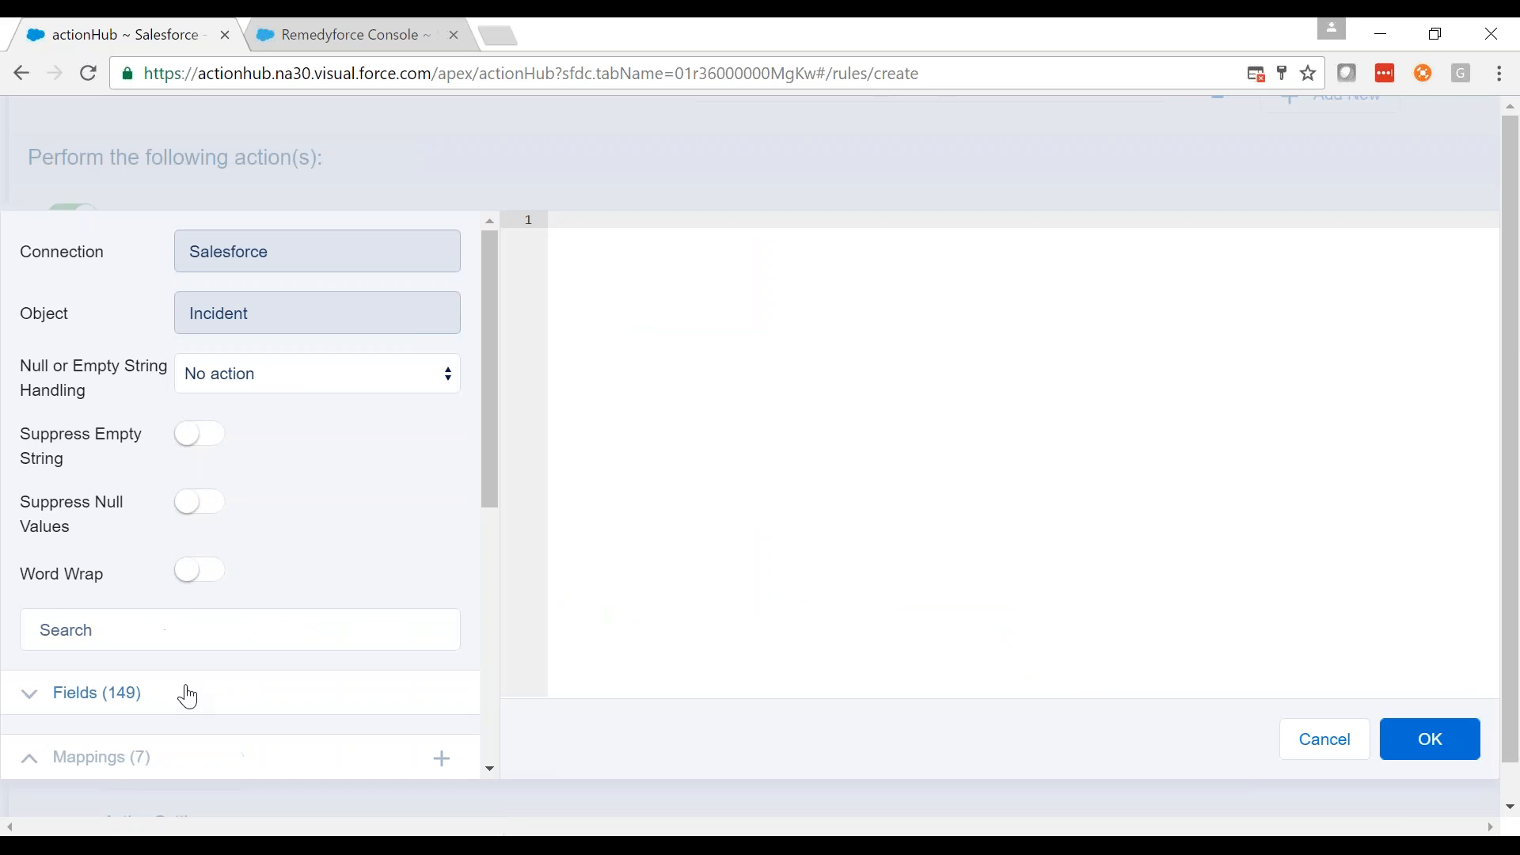
scroll(158, 546, "down", 4)
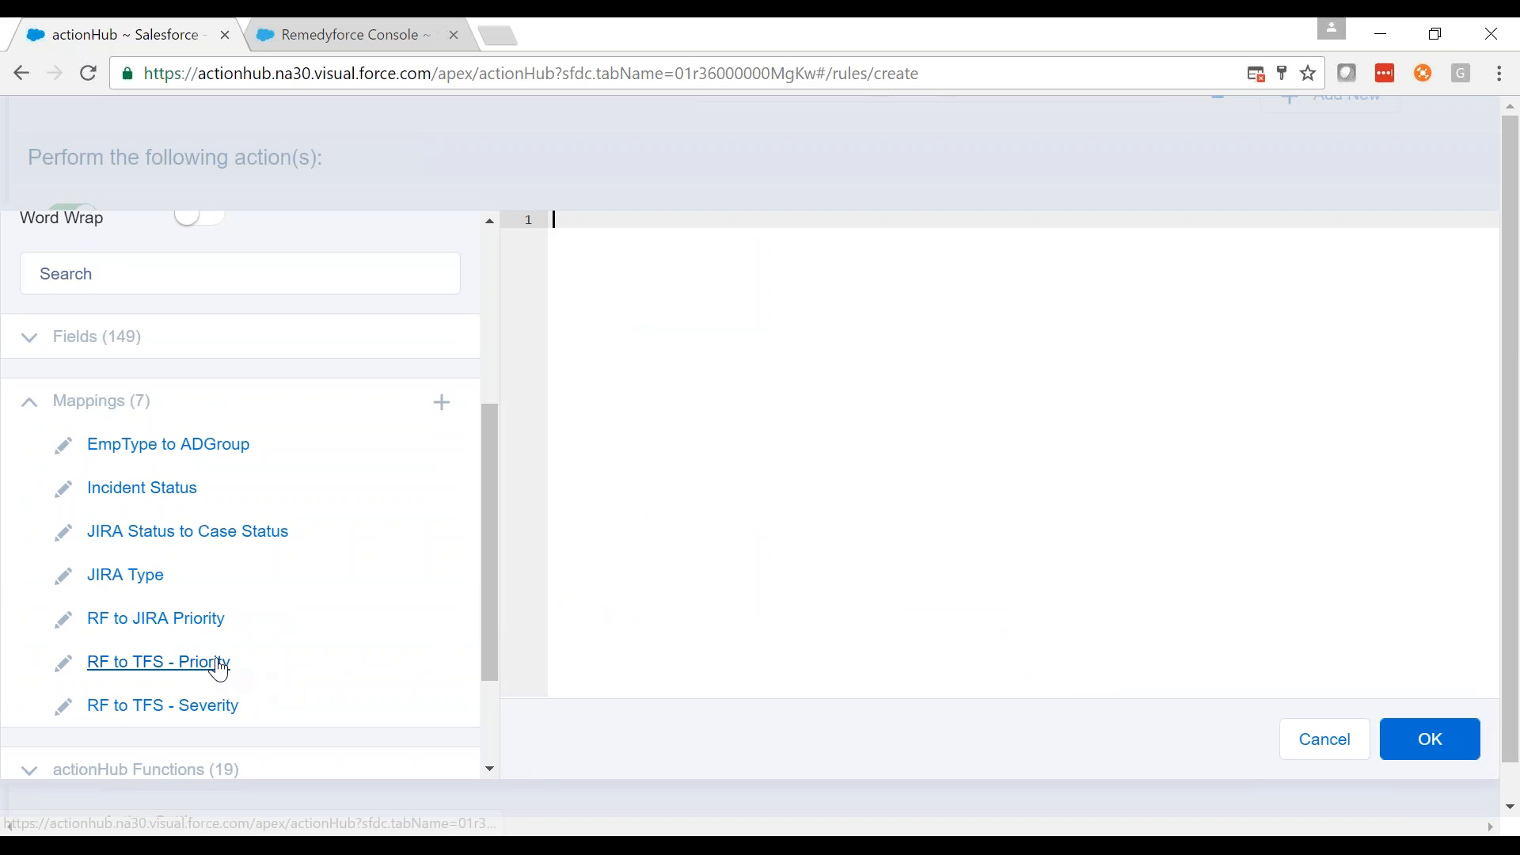
left_click(210, 663)
left_click_drag(891, 221, 812, 220)
key("BackSpace")
left_click(152, 267)
type("urgen")
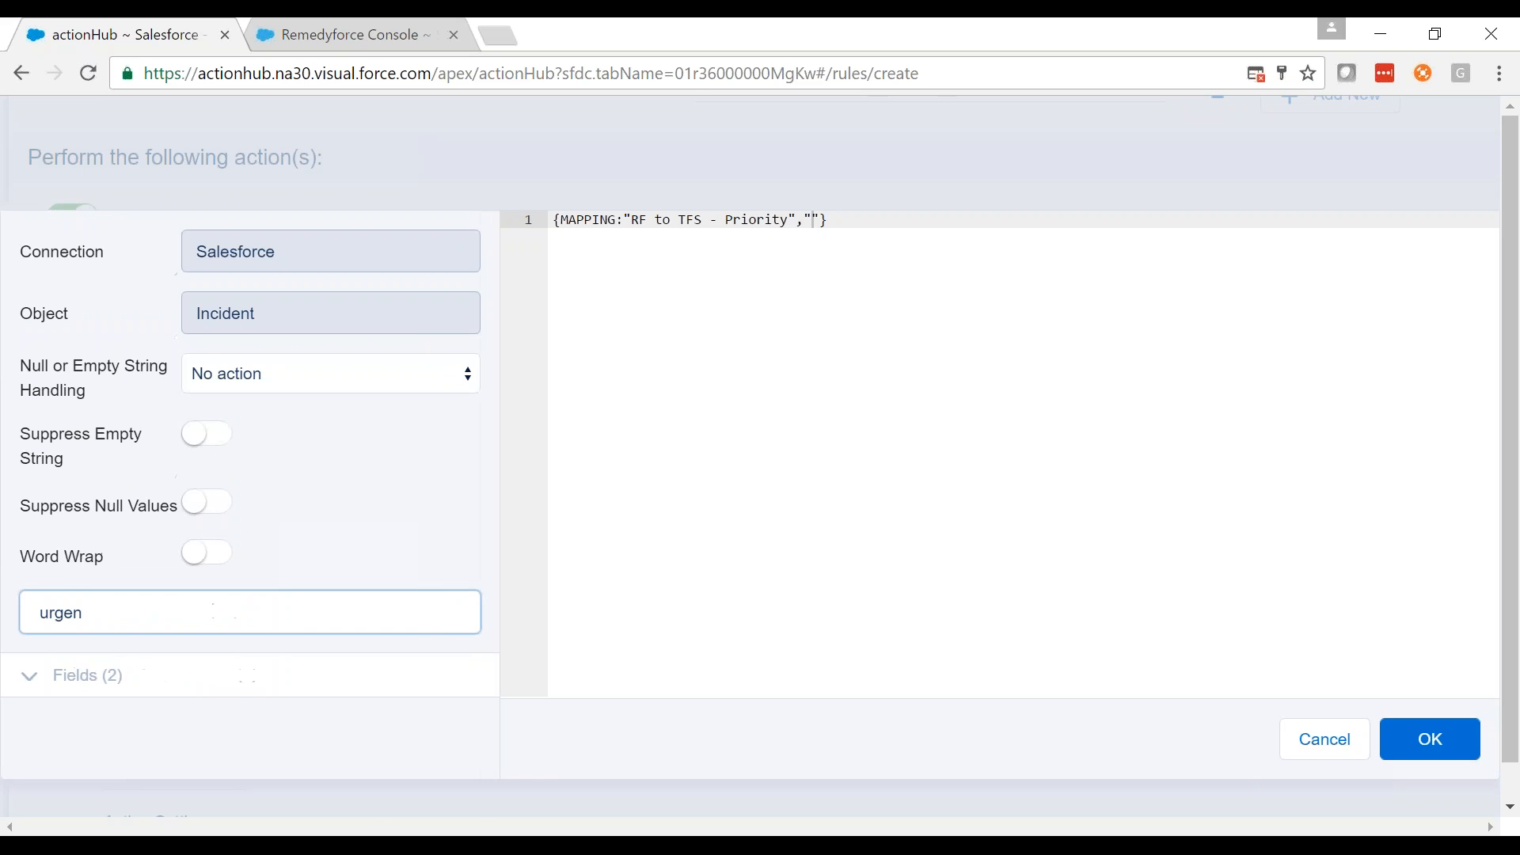
left_click(111, 681)
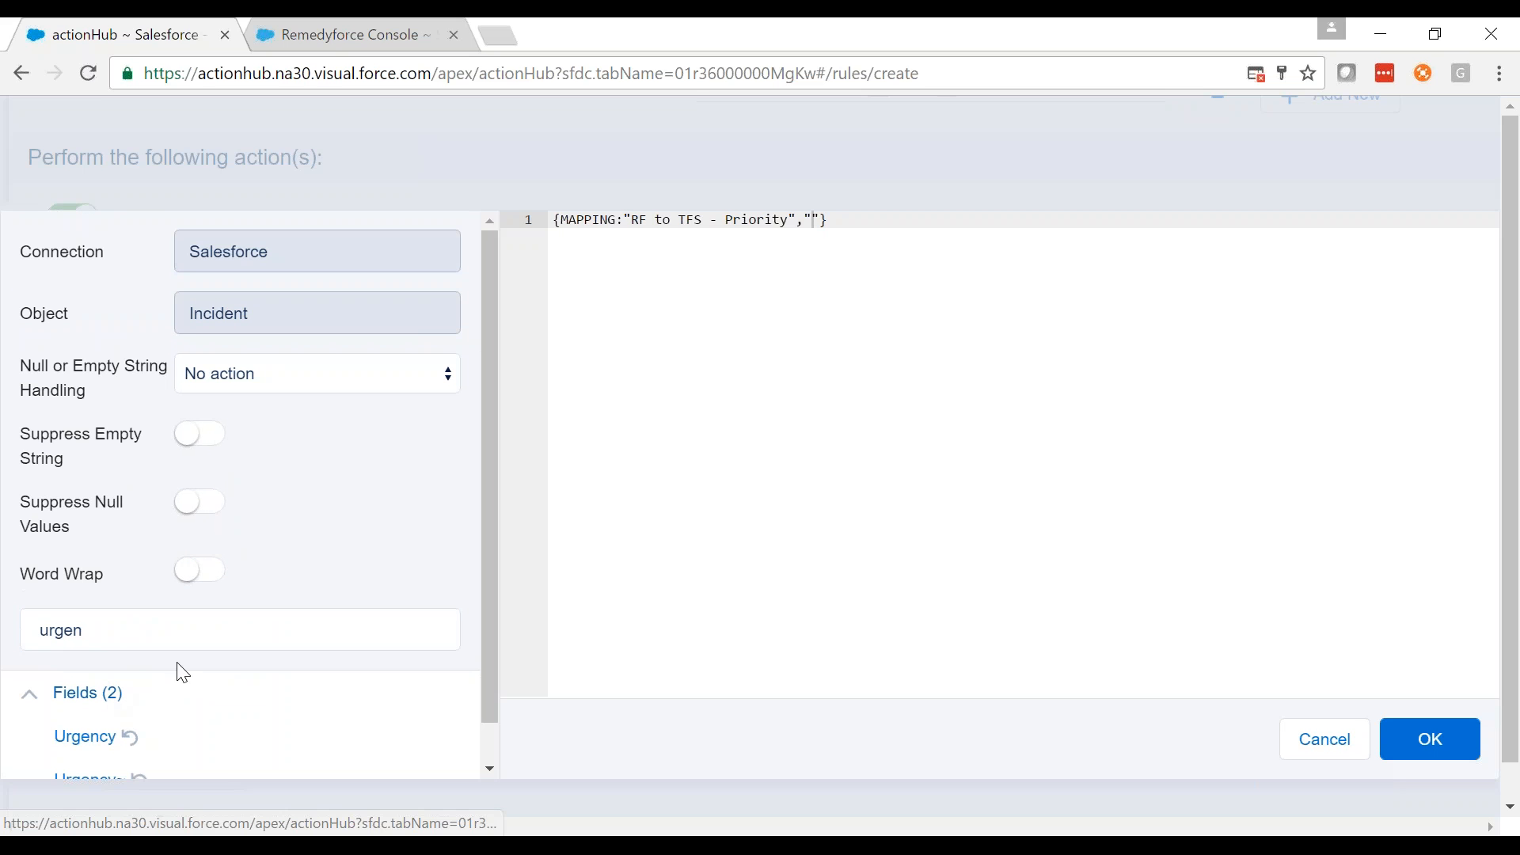
left_click(95, 738)
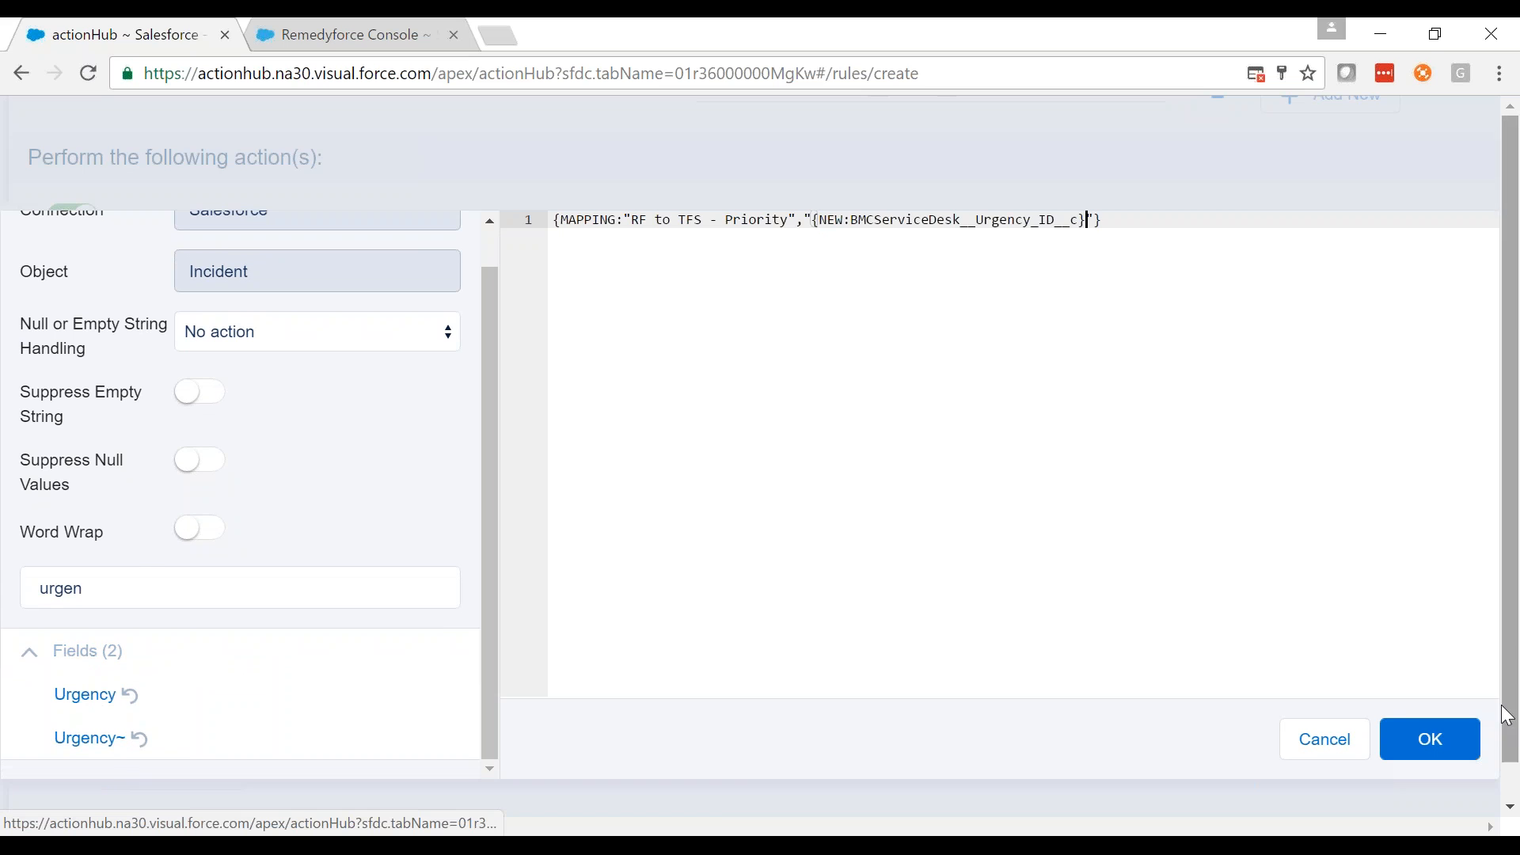
left_click(1430, 739)
- Add a response mapping that targets the incident's TFS Work Item Id field
scroll(1172, 567, "down", 2)
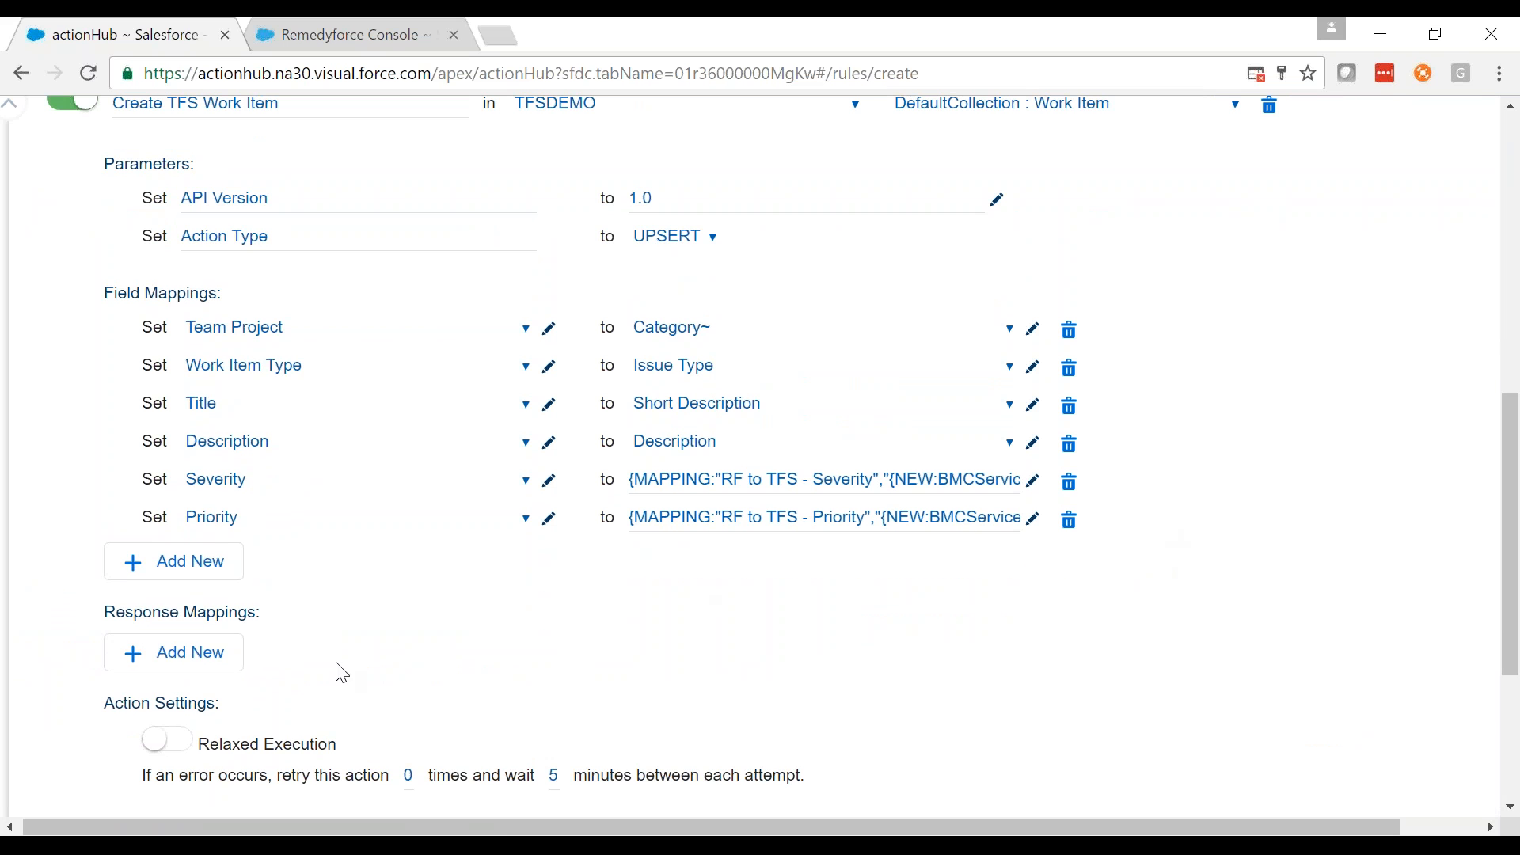
scroll(354, 644, "down", 2)
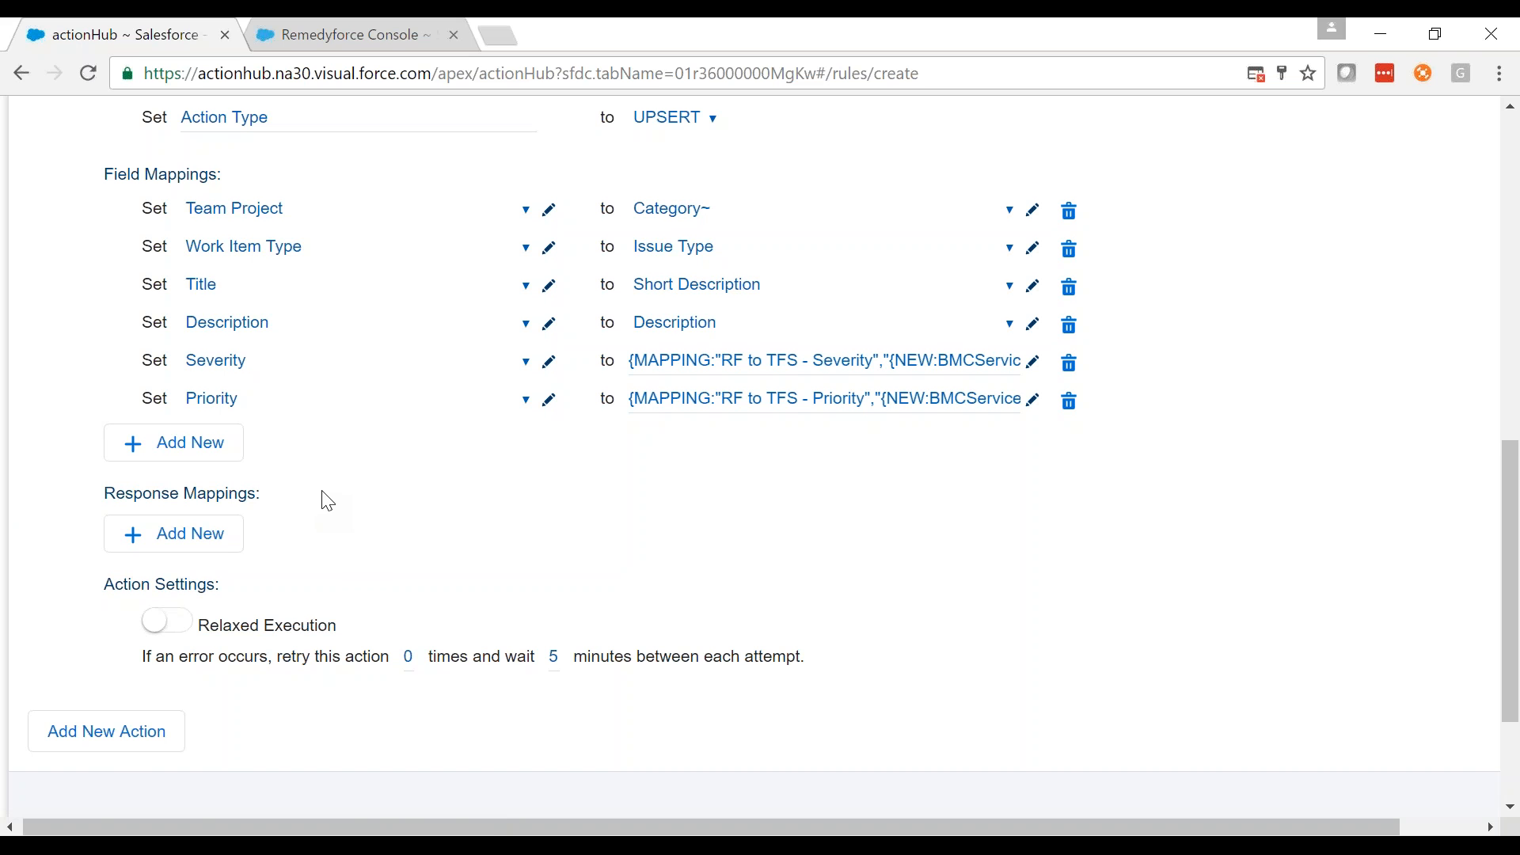
left_click(224, 534)
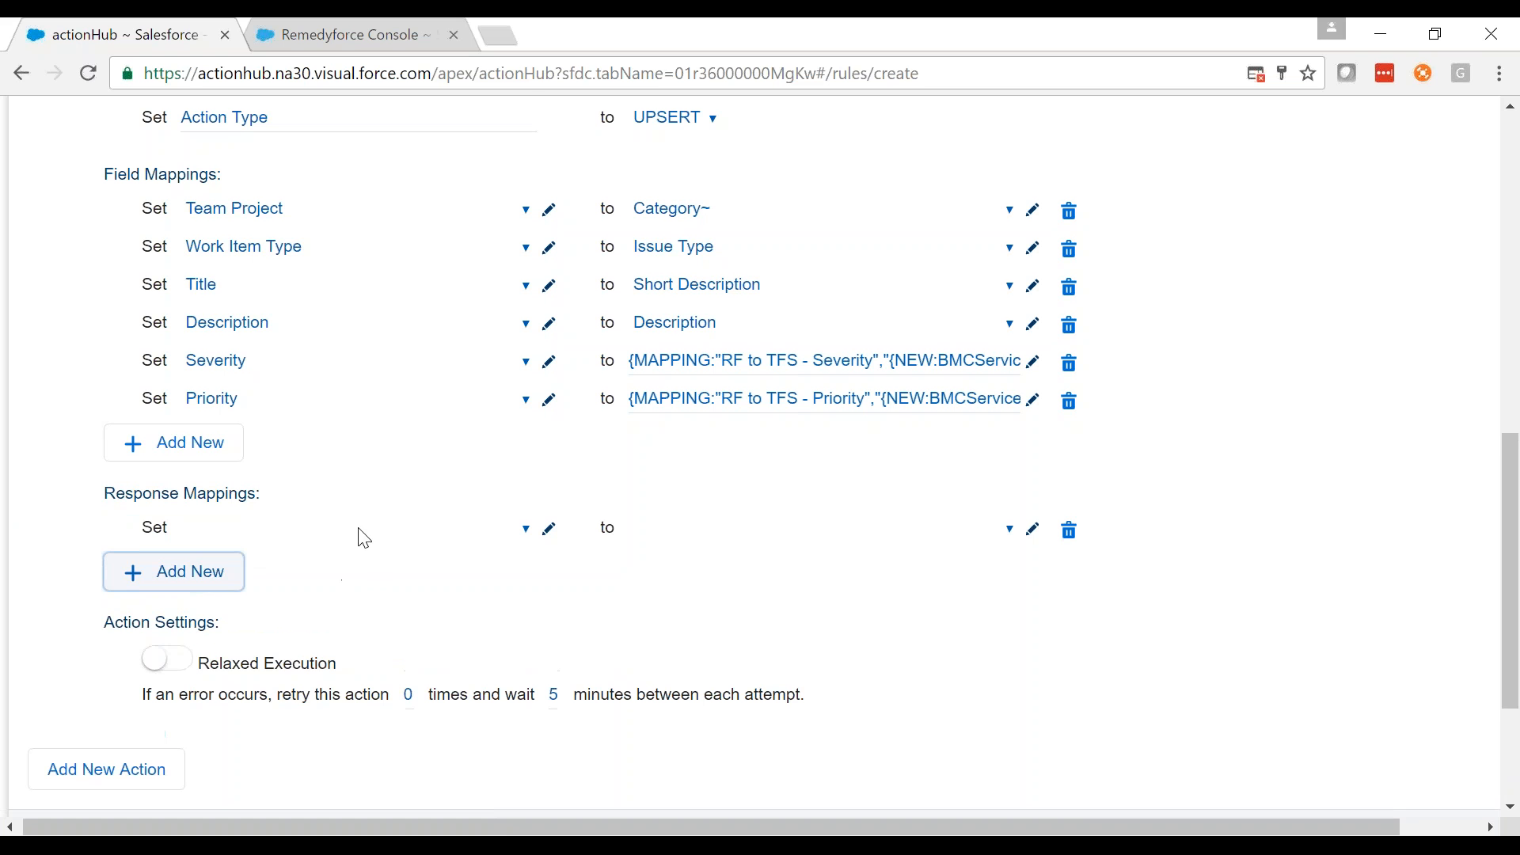
left_click(384, 530)
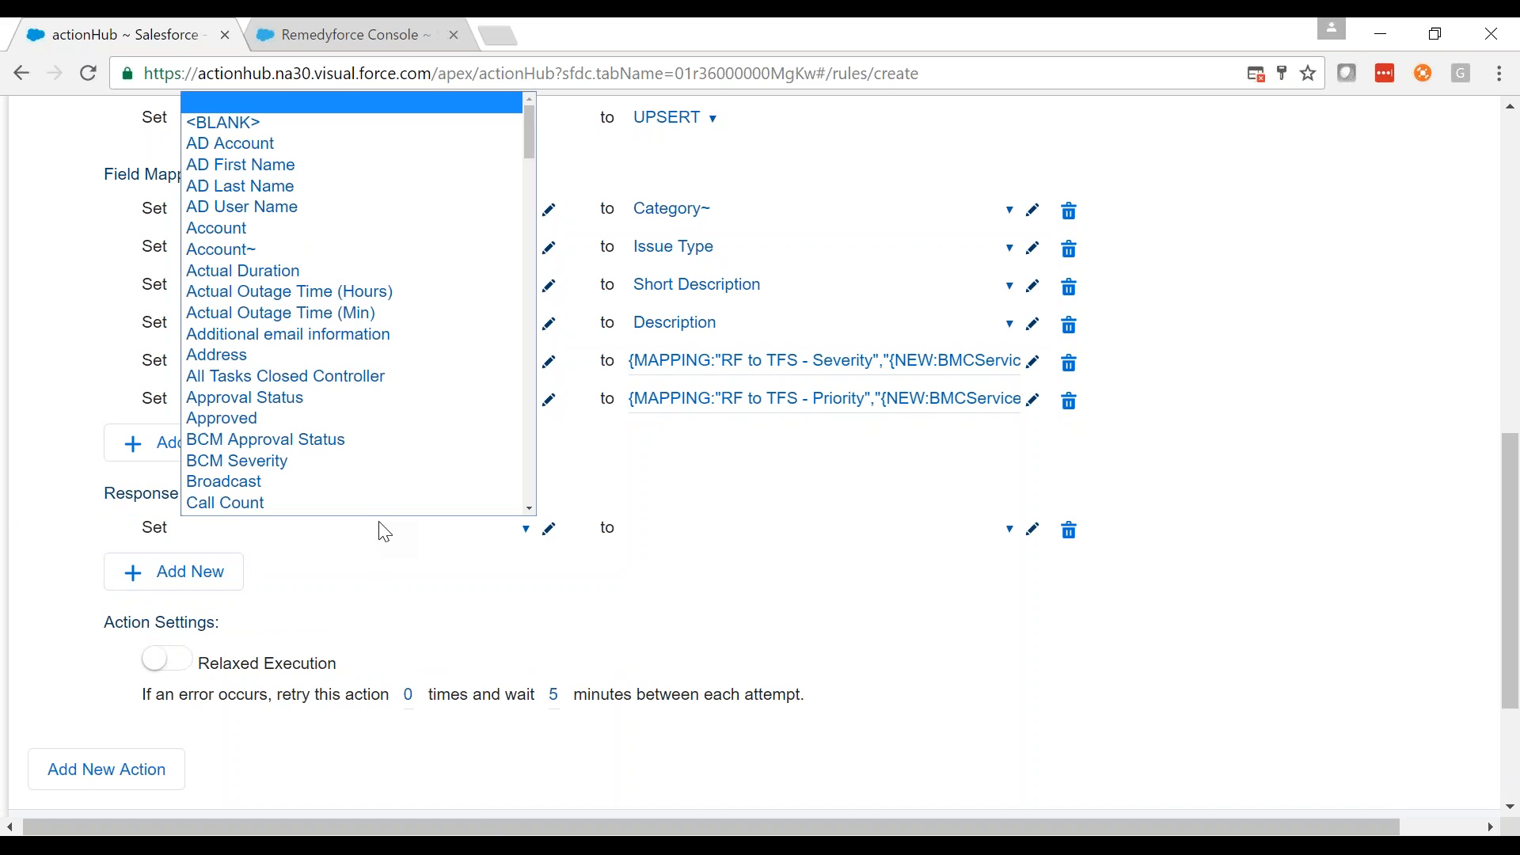
key("t")
key("Return")
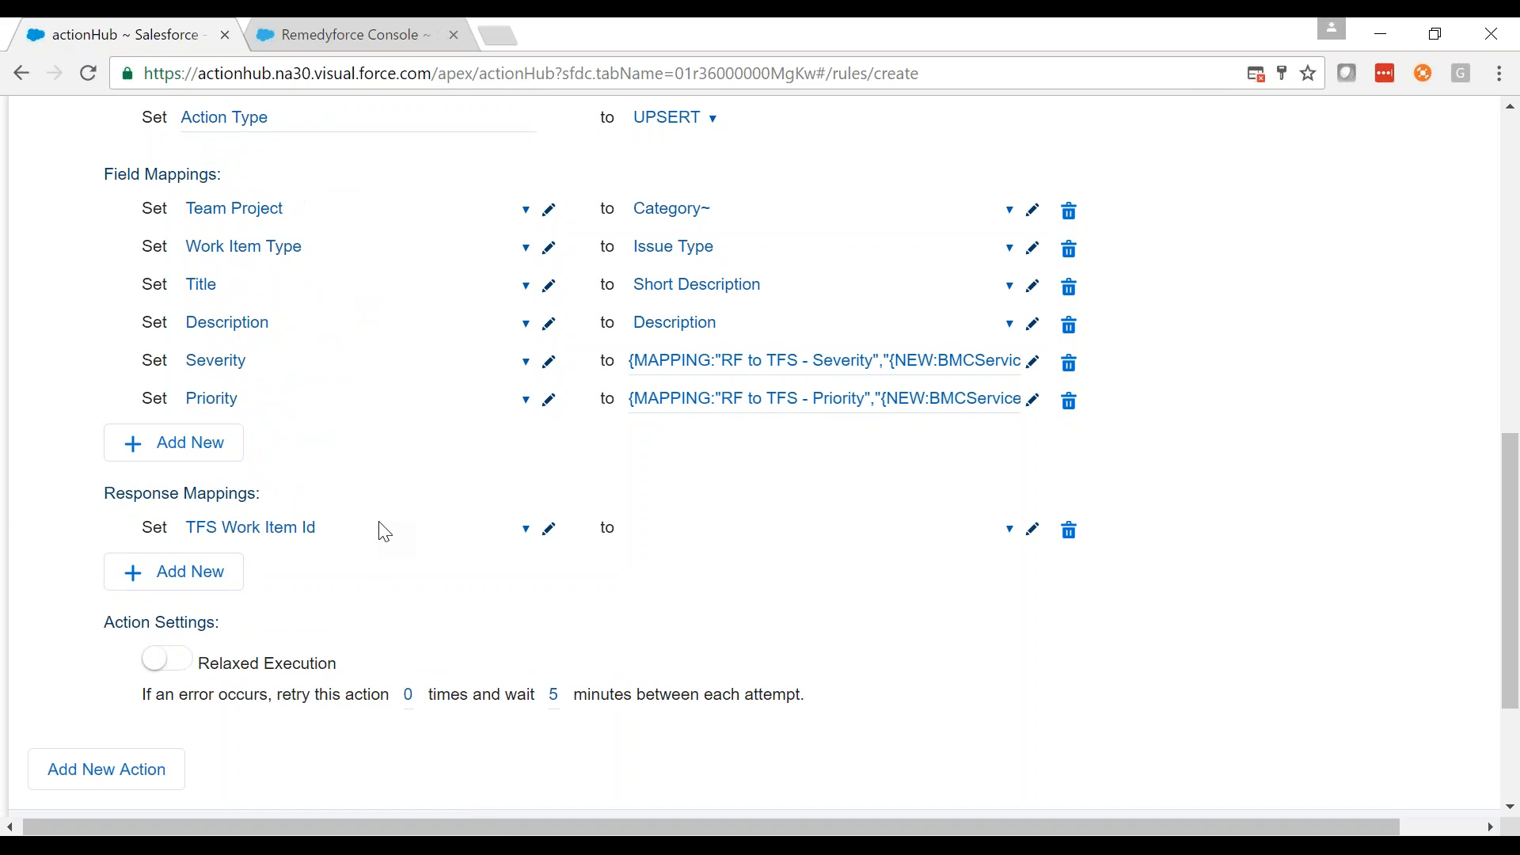
- Set the response mapping's source value to the TFS Work Item Id field
left_click(760, 539)
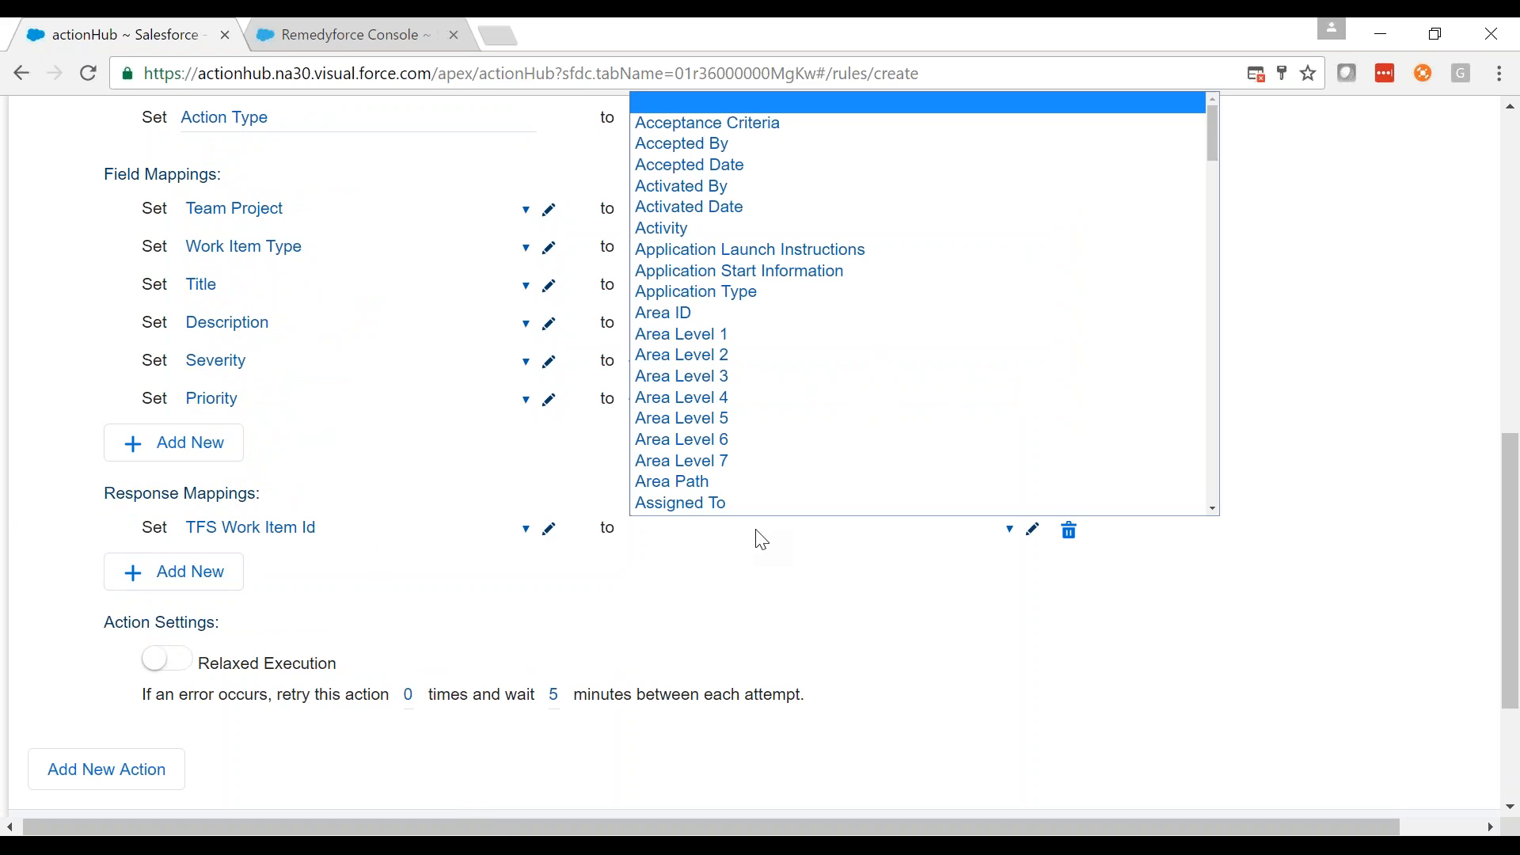
key("w")
key("o")
key("Down")
key("Down")
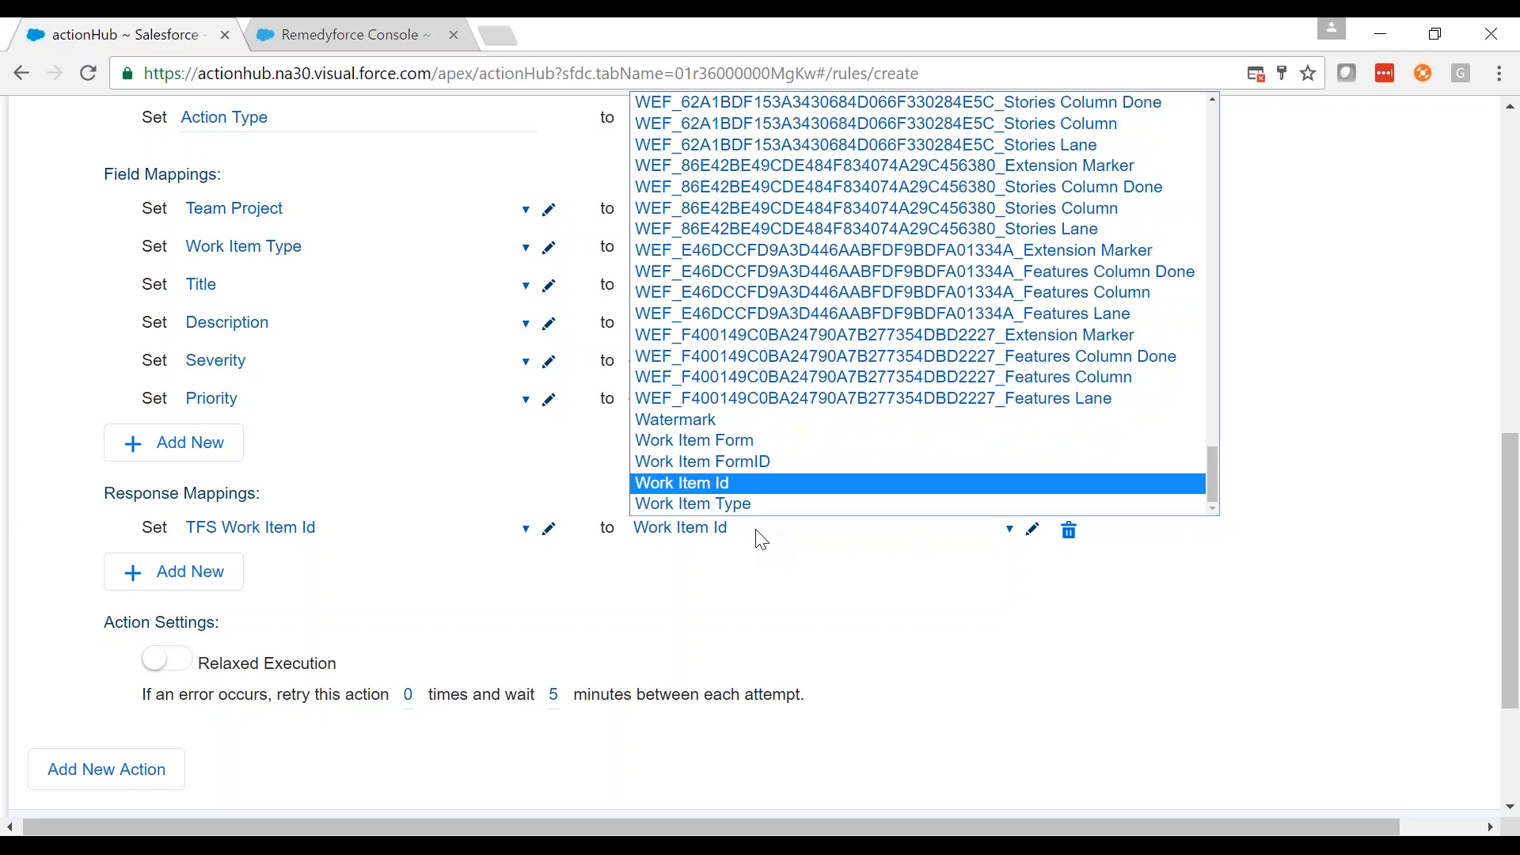
key("Return")
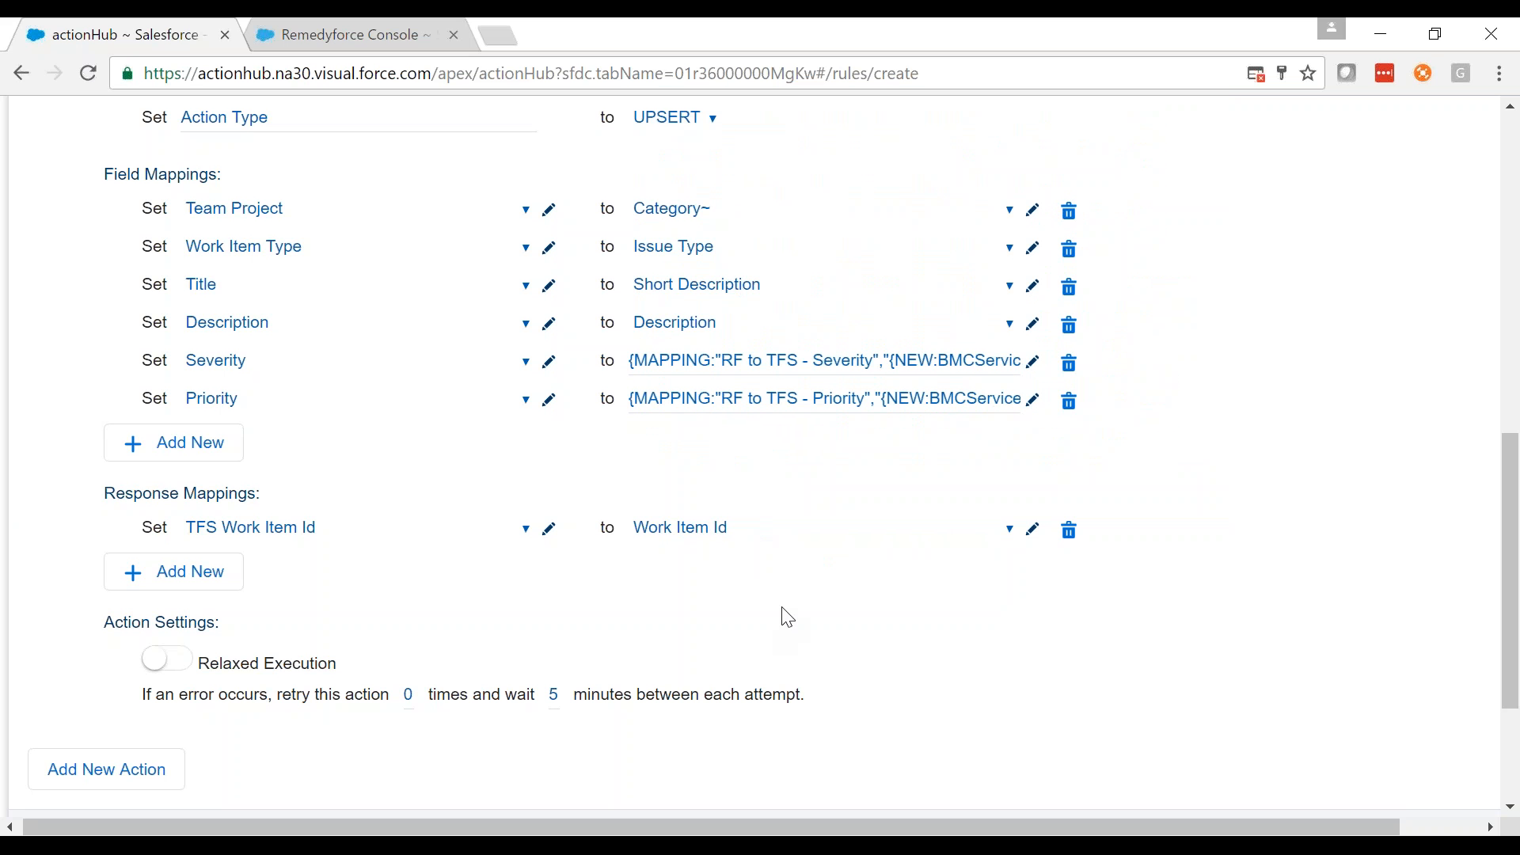
- Look over the completed action settings and save the new rule
scroll(788, 618, "up", 3)
scroll(872, 638, "down", 3)
scroll(1119, 661, "down", 2)
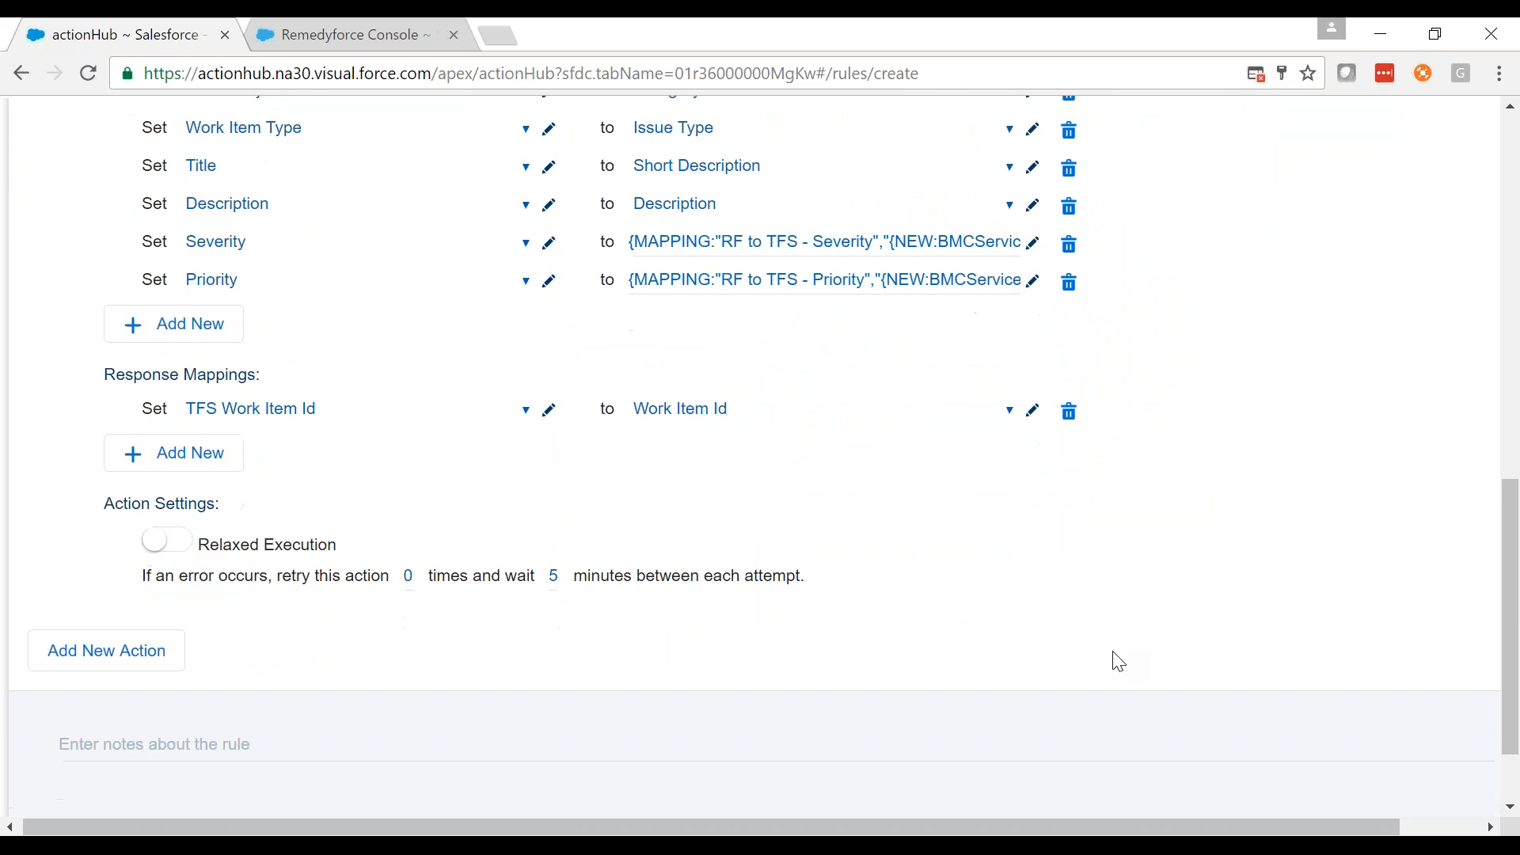
scroll(1119, 661, "up", 10)
left_click(61, 352)
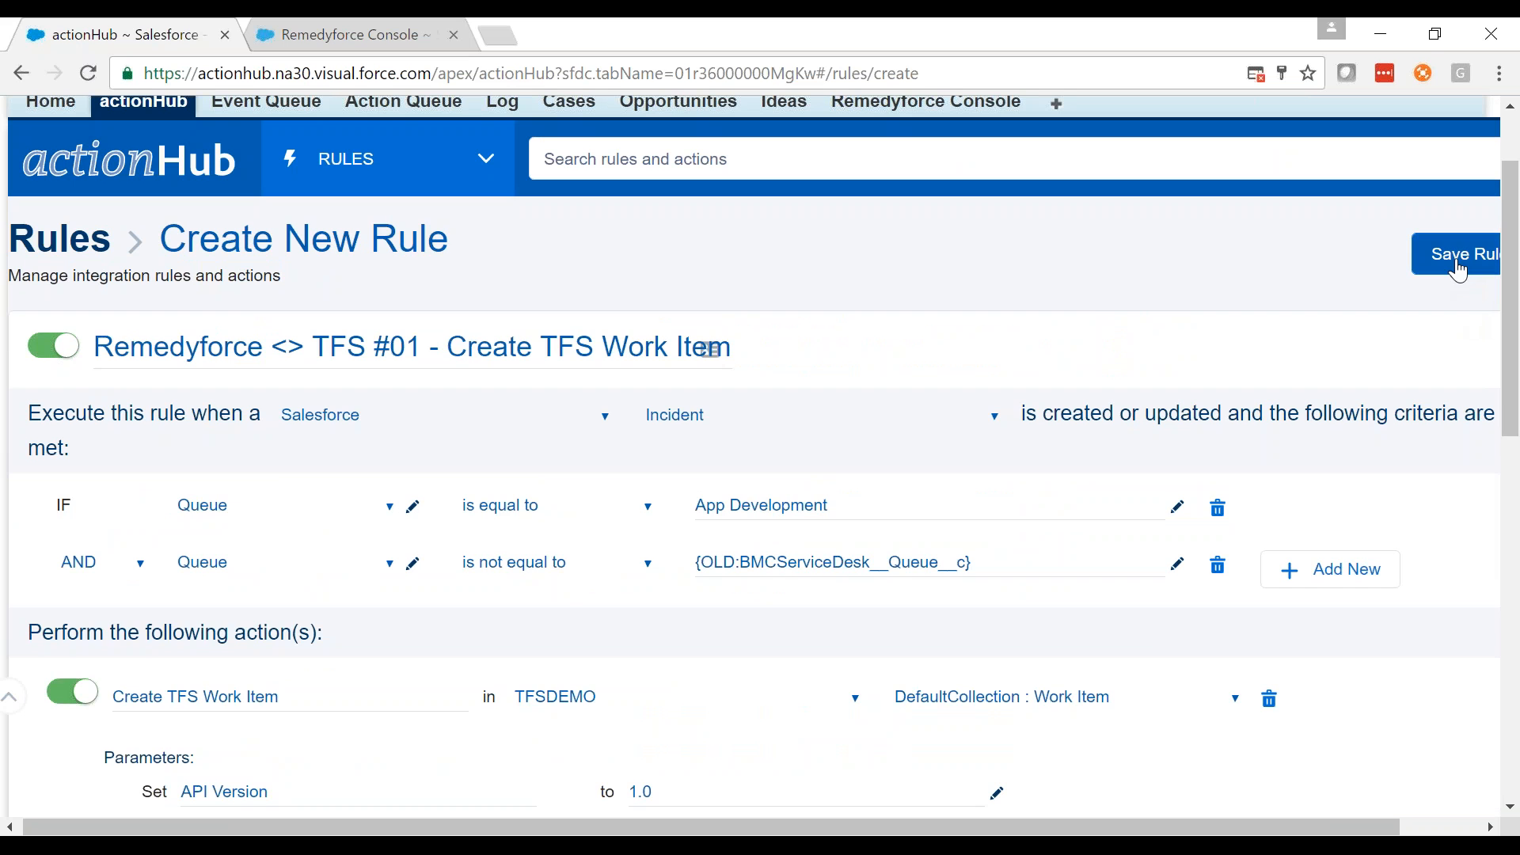
left_click(1459, 269)
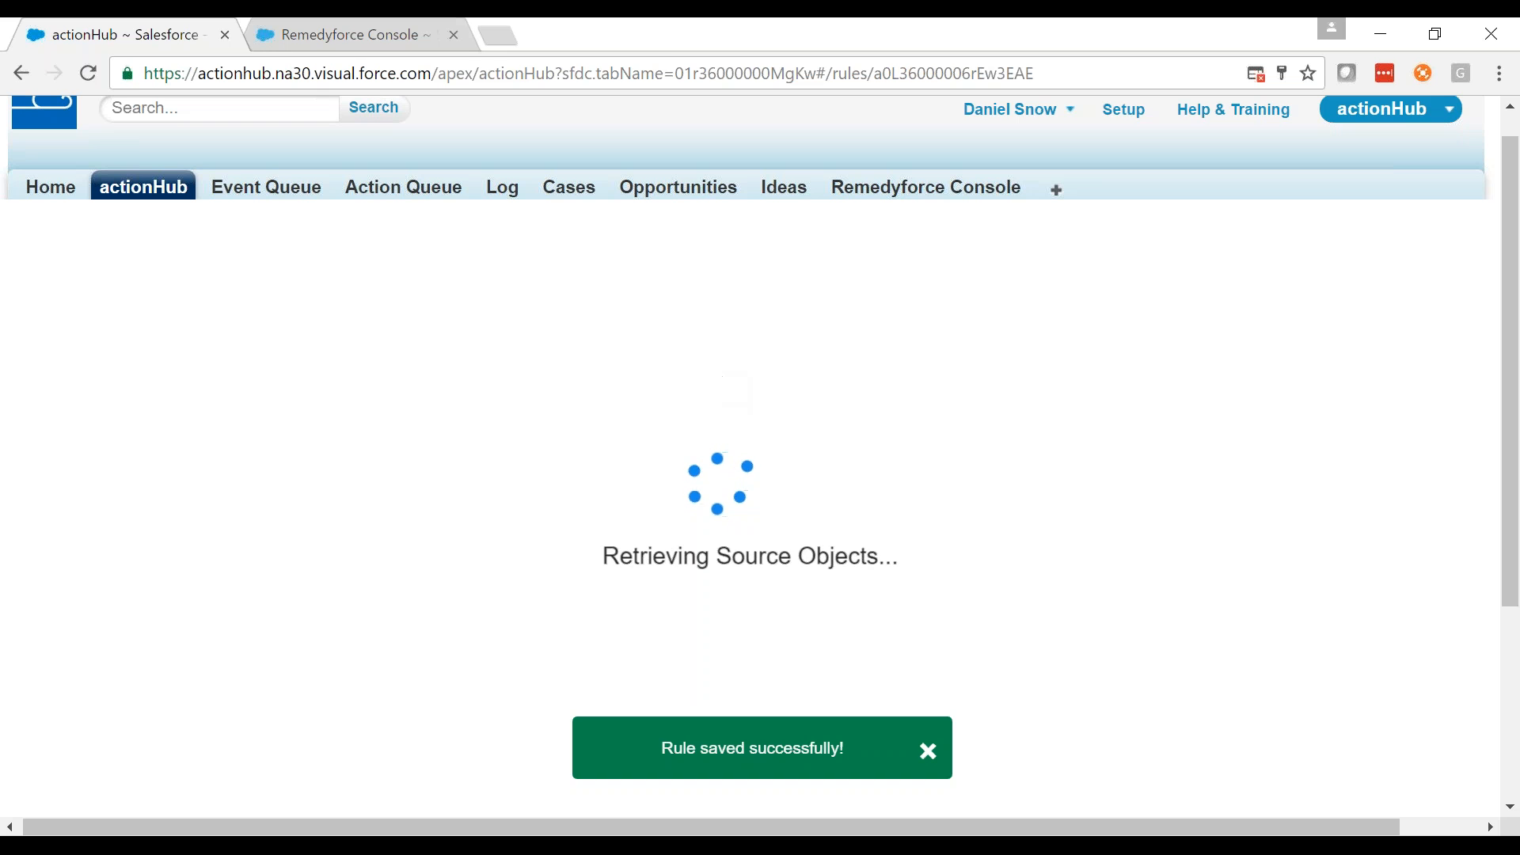
- Switch to the Remedyforce Console, check the new incident's details and App Development owner, and save the incident
left_click(319, 32)
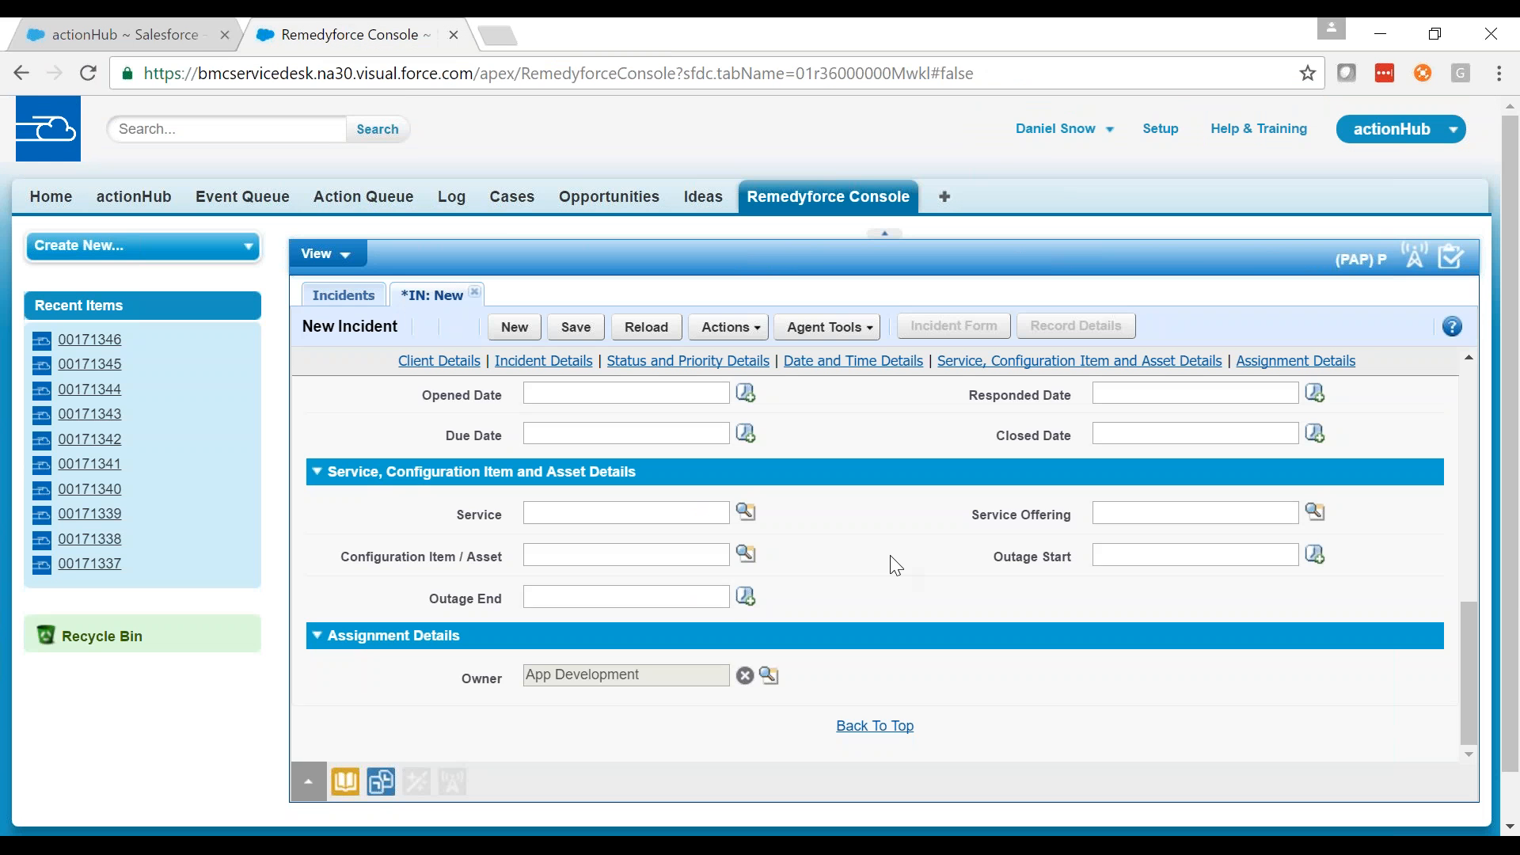
scroll(891, 565, "up", 7)
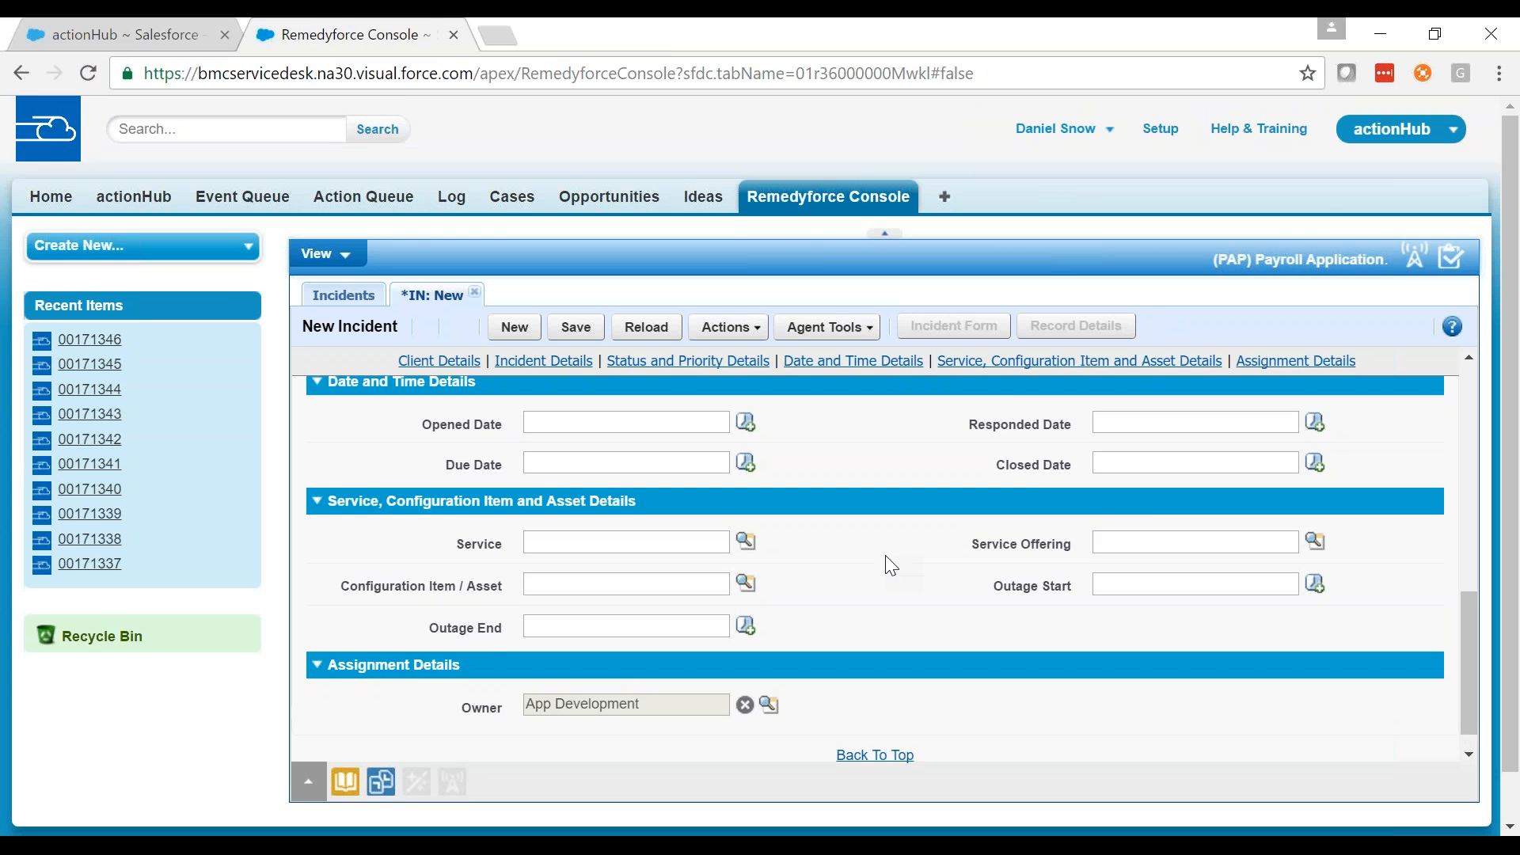
scroll(885, 555, "up", 2)
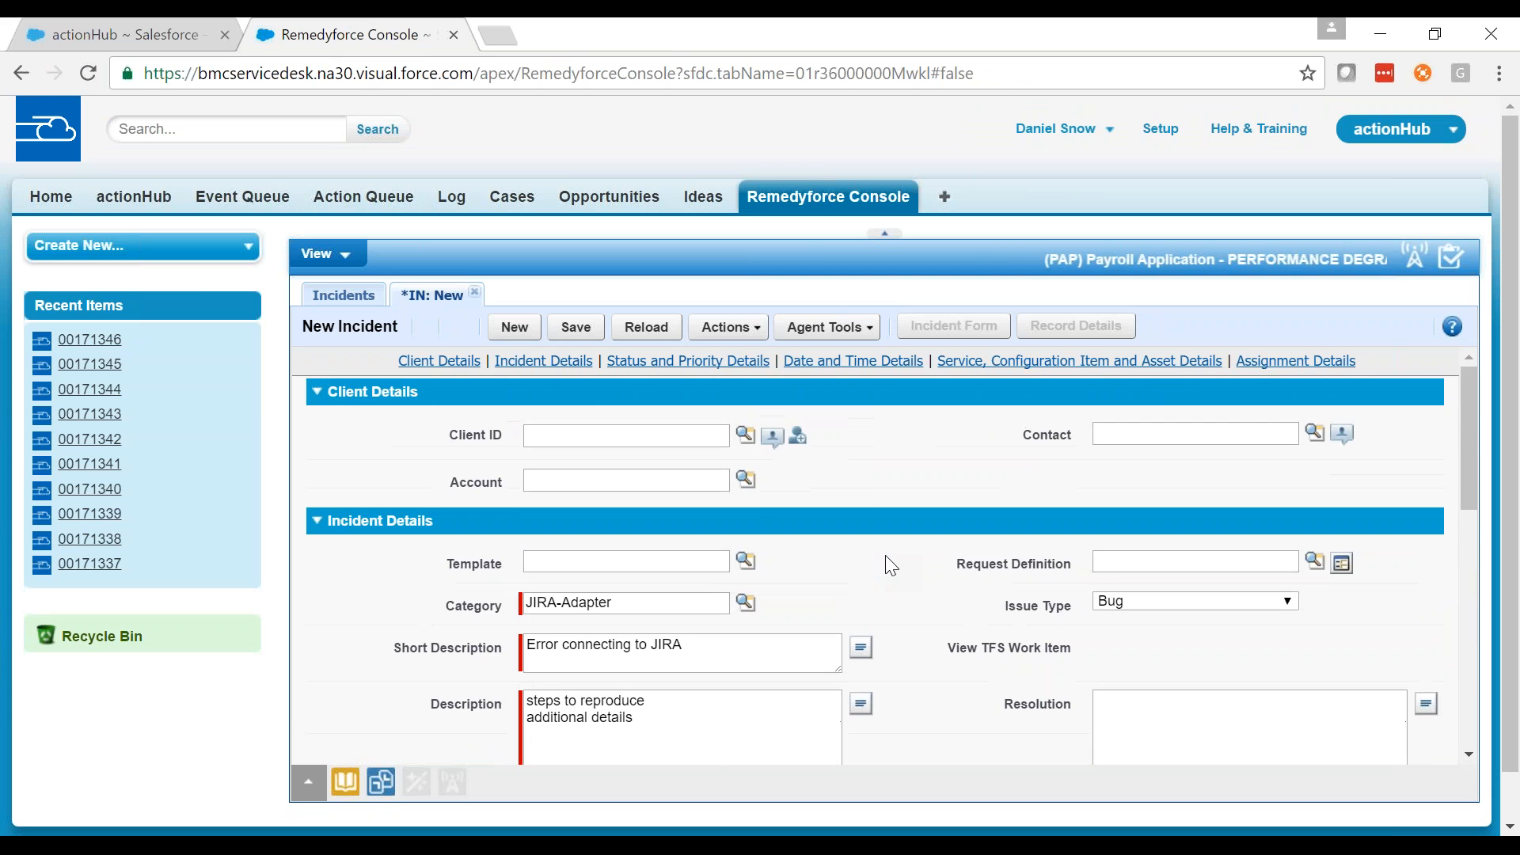
scroll(885, 554, "down", 4)
scroll(890, 560, "down", 4)
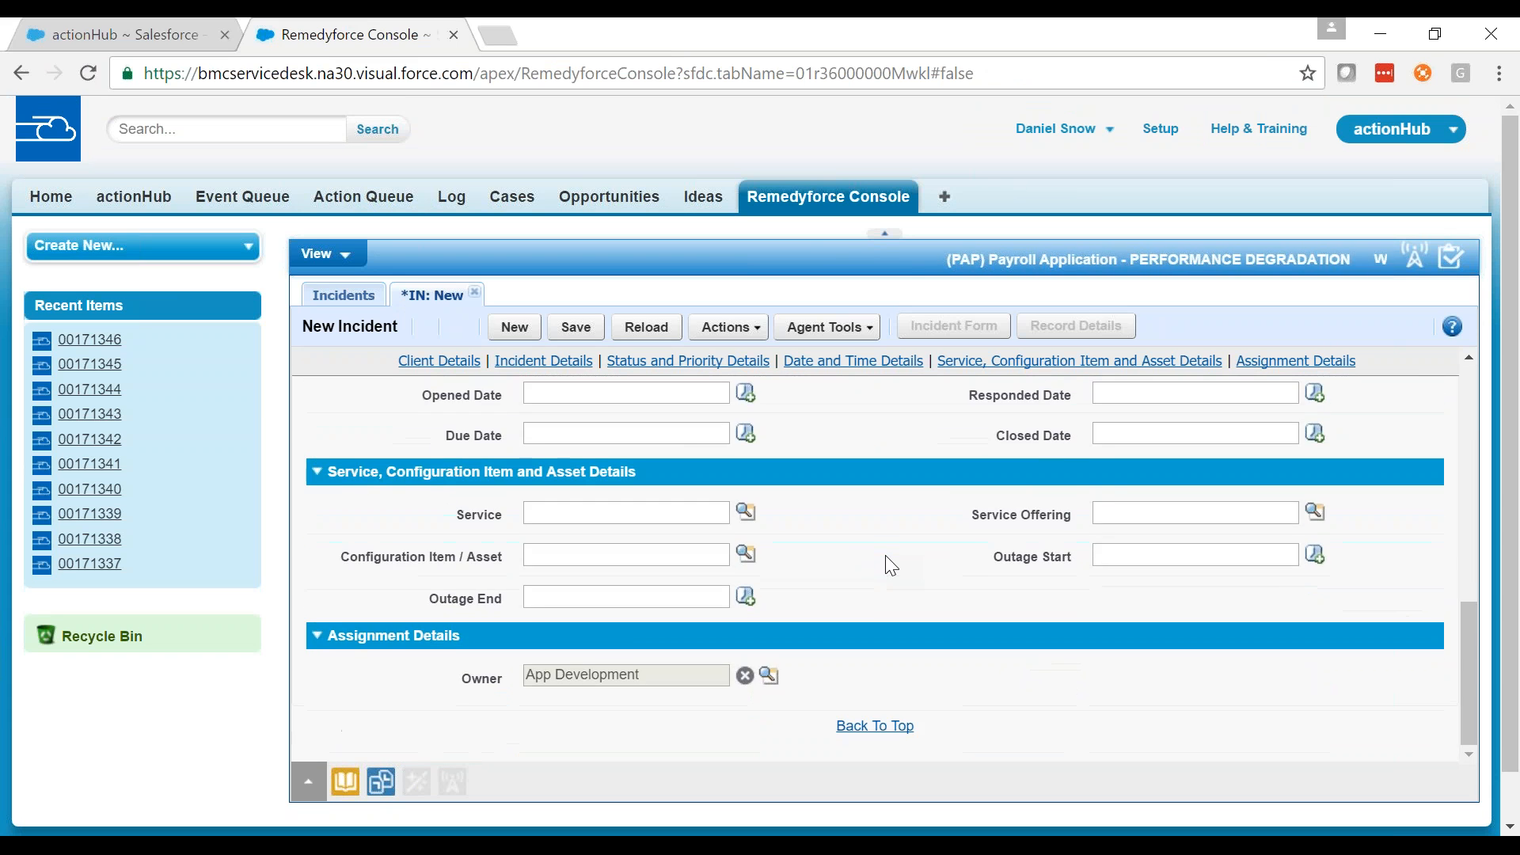
scroll(889, 560, "up", 4)
left_click(589, 328)
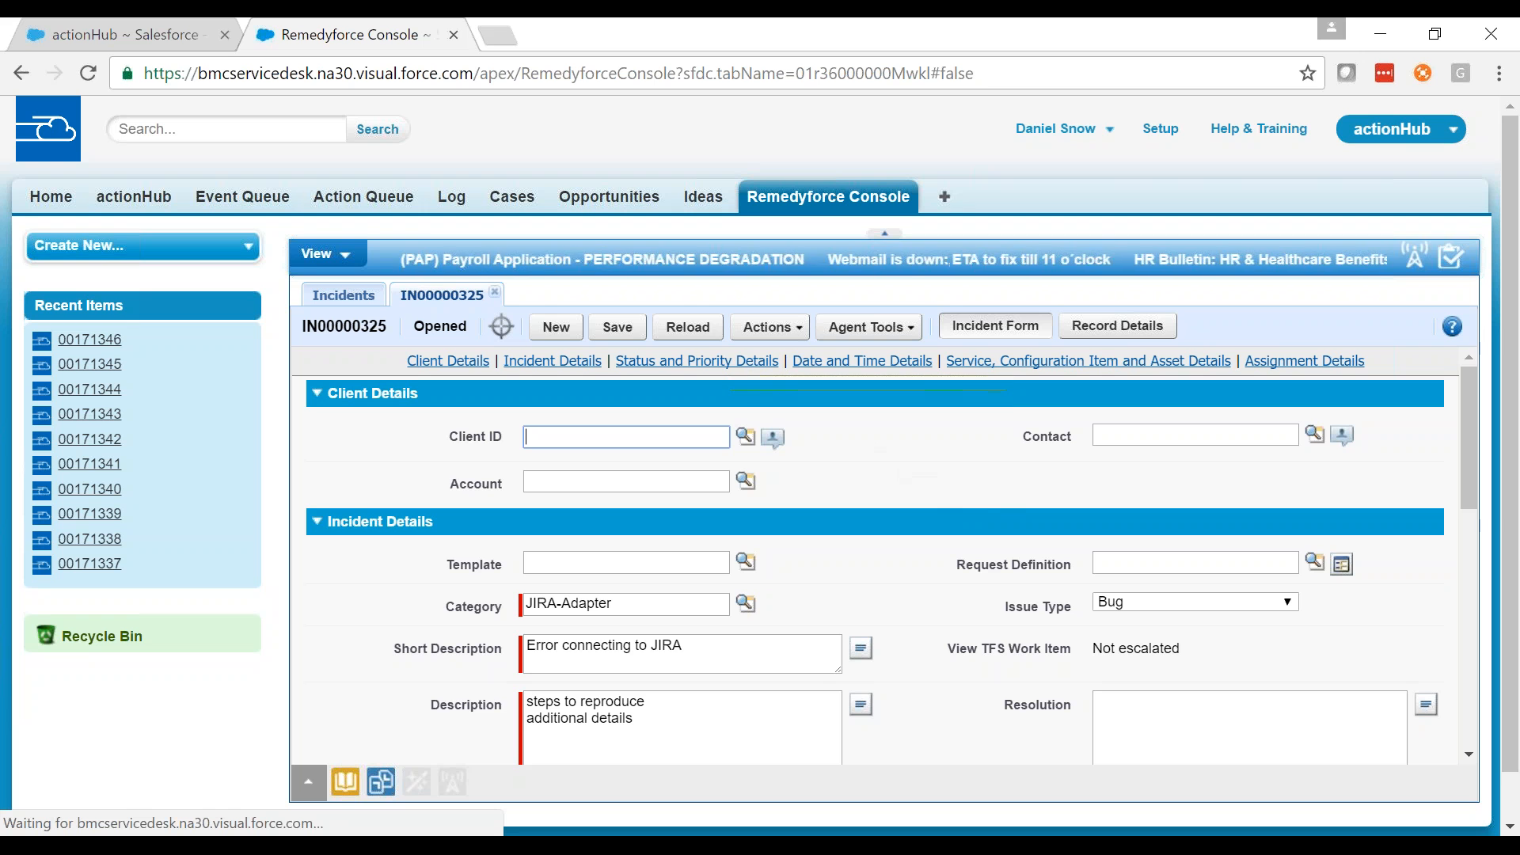
- Reload the saved incident and open its linked TFS work item
left_click(690, 328)
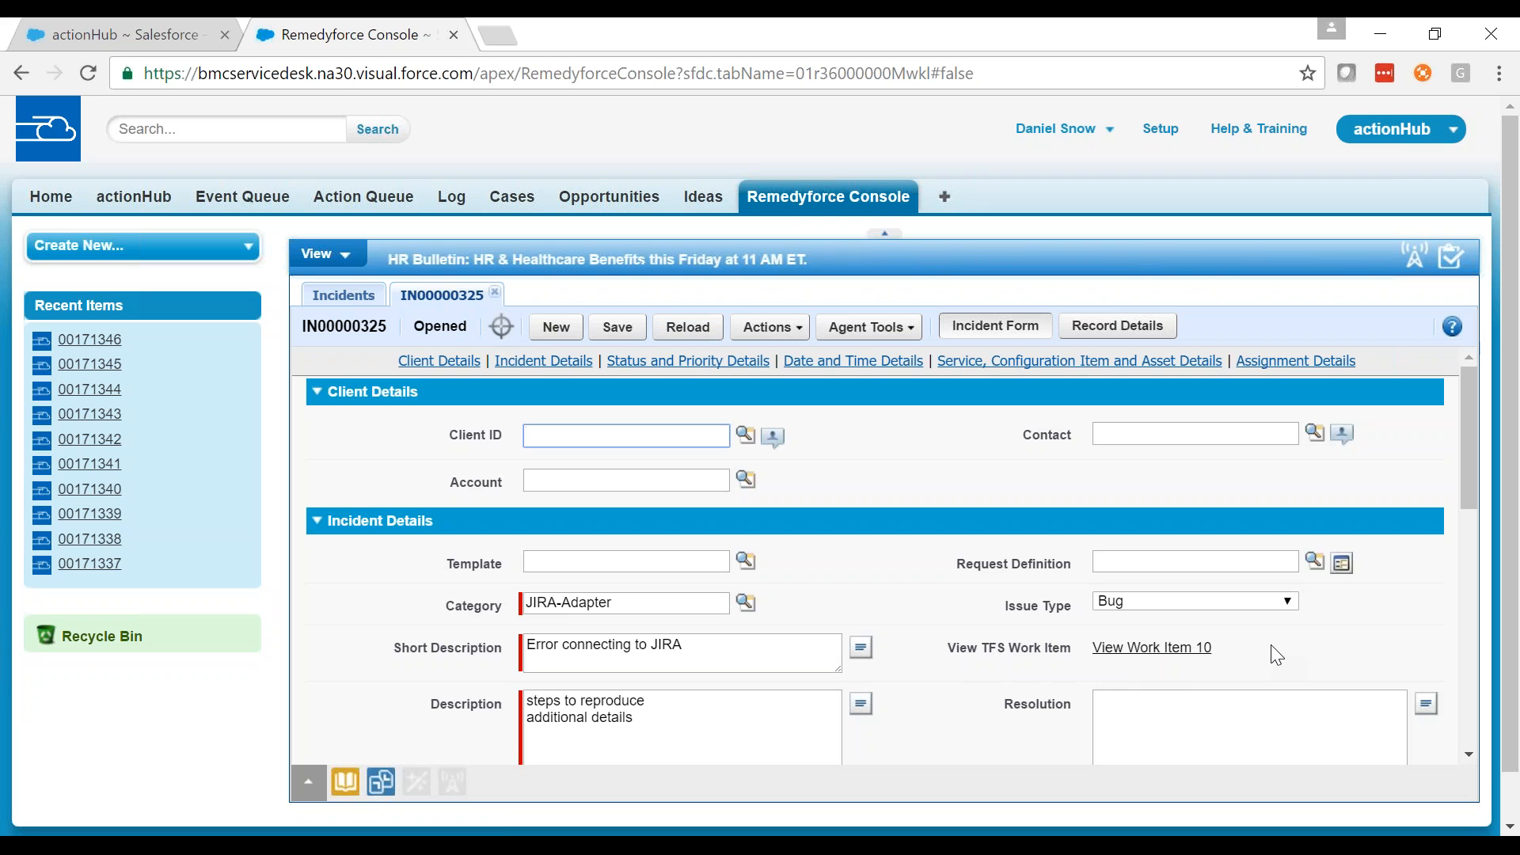
left_click(1192, 657)
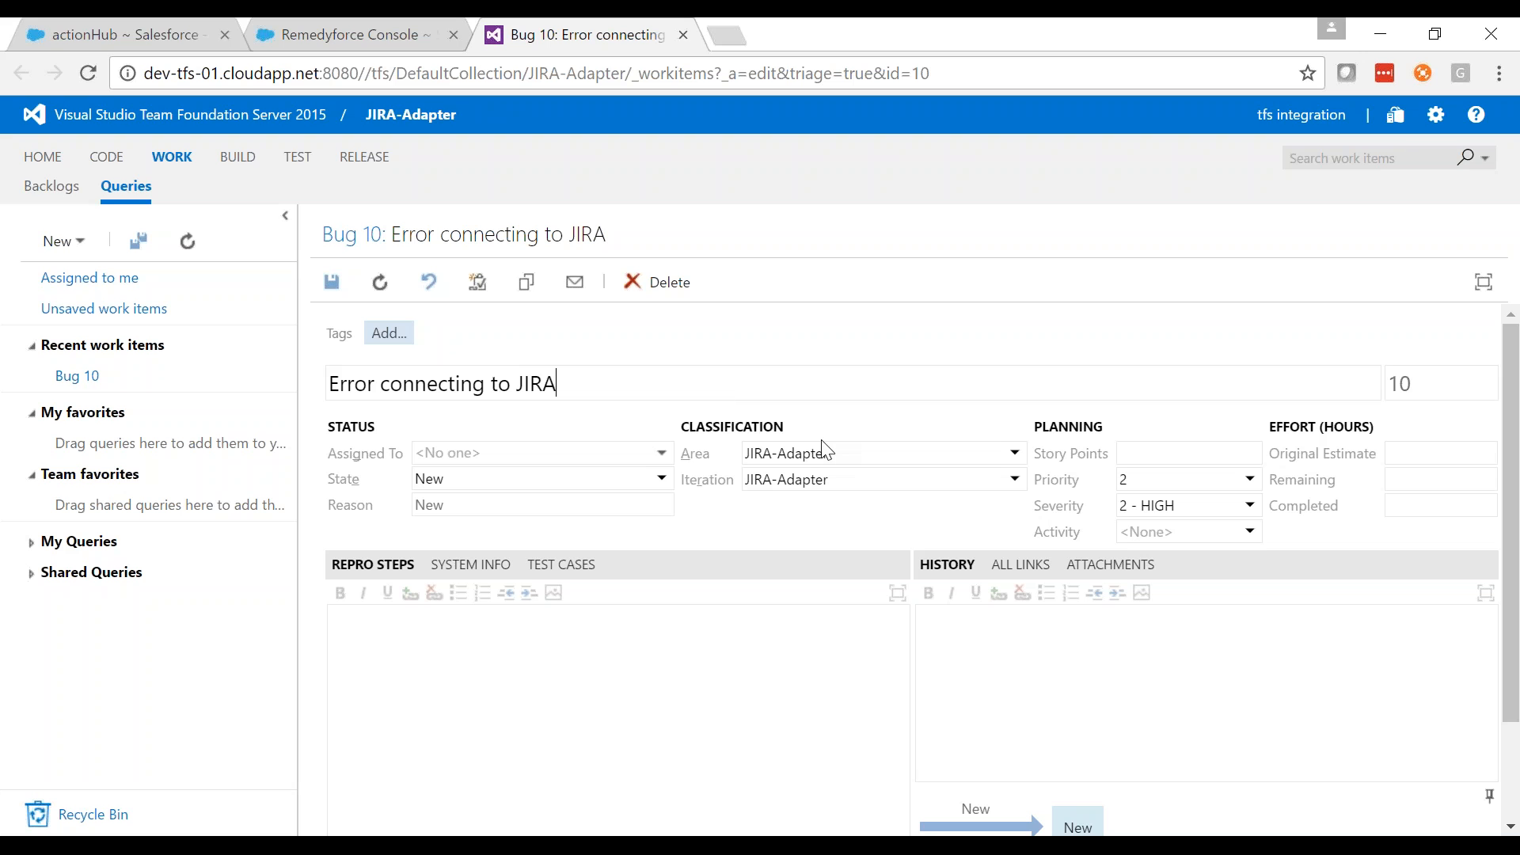
- Add the history comment "need screenshot of the error" to the bug in TFS and save the work item
scroll(929, 502, "down", 2)
left_click(930, 502)
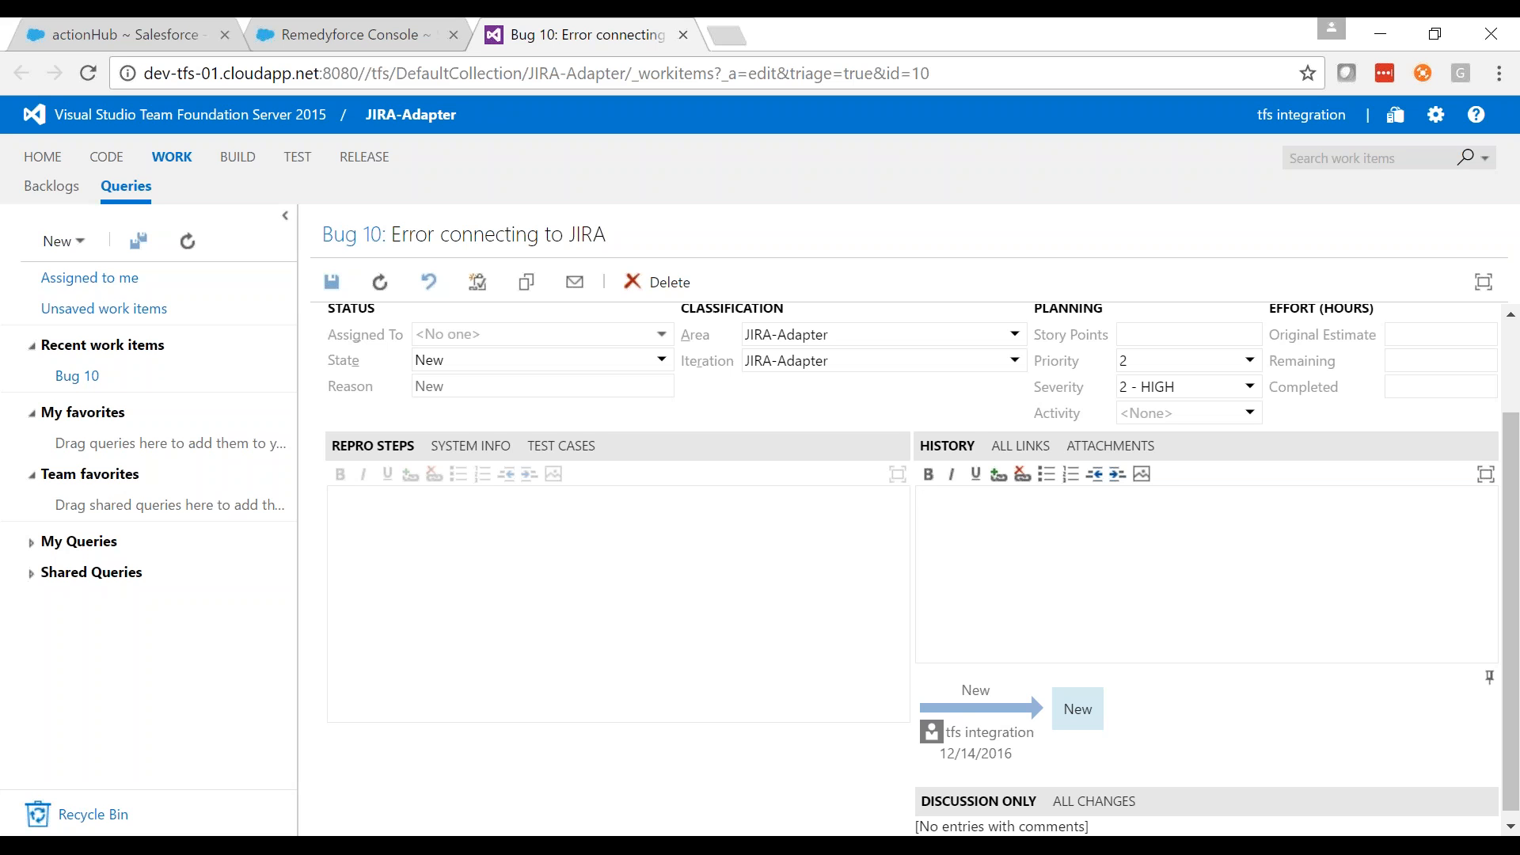
type("n")
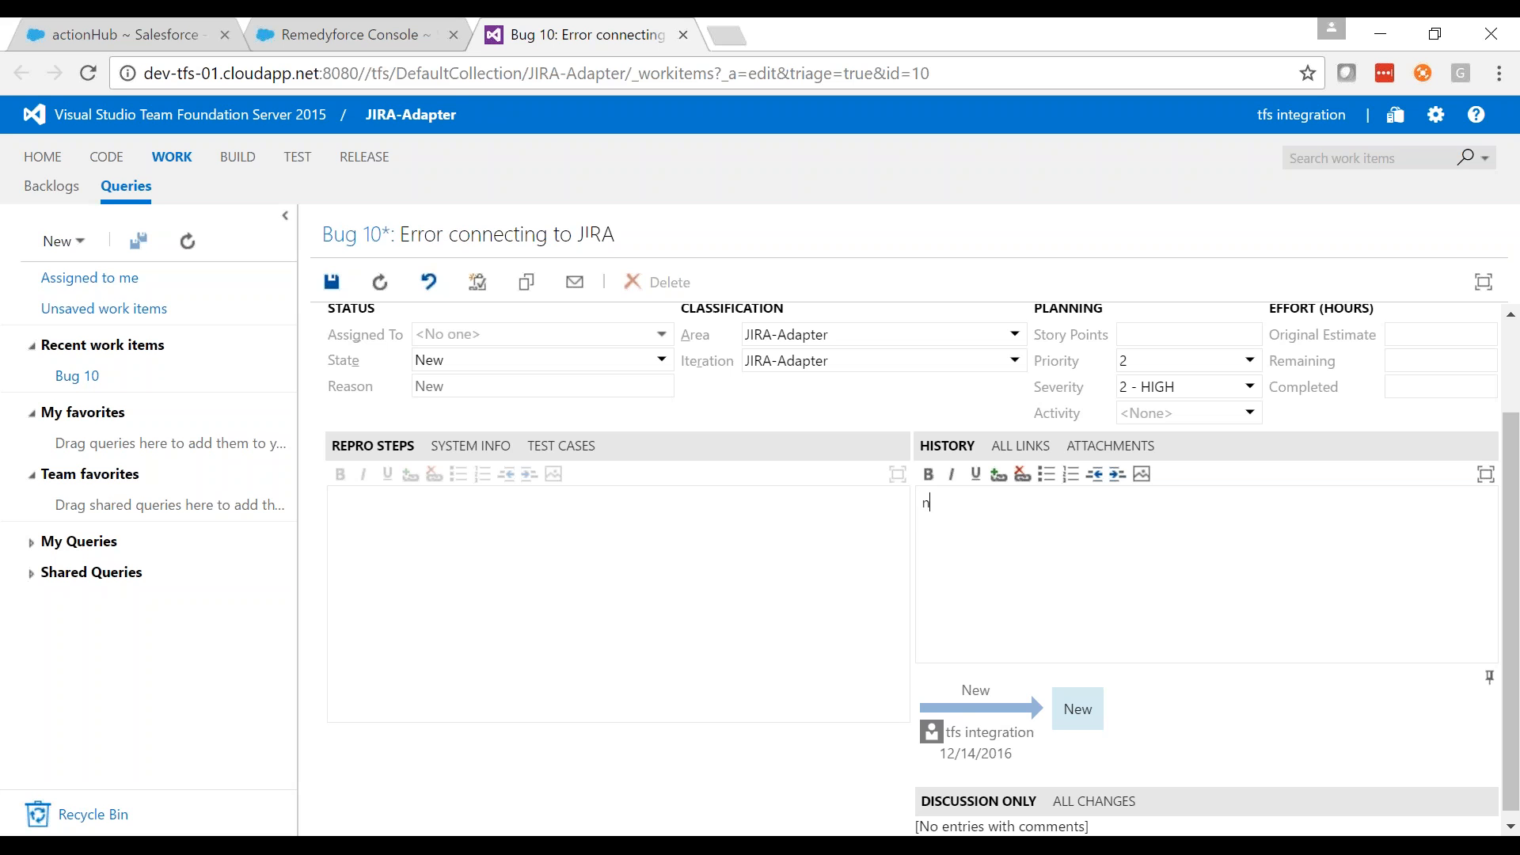
type("eed screen")
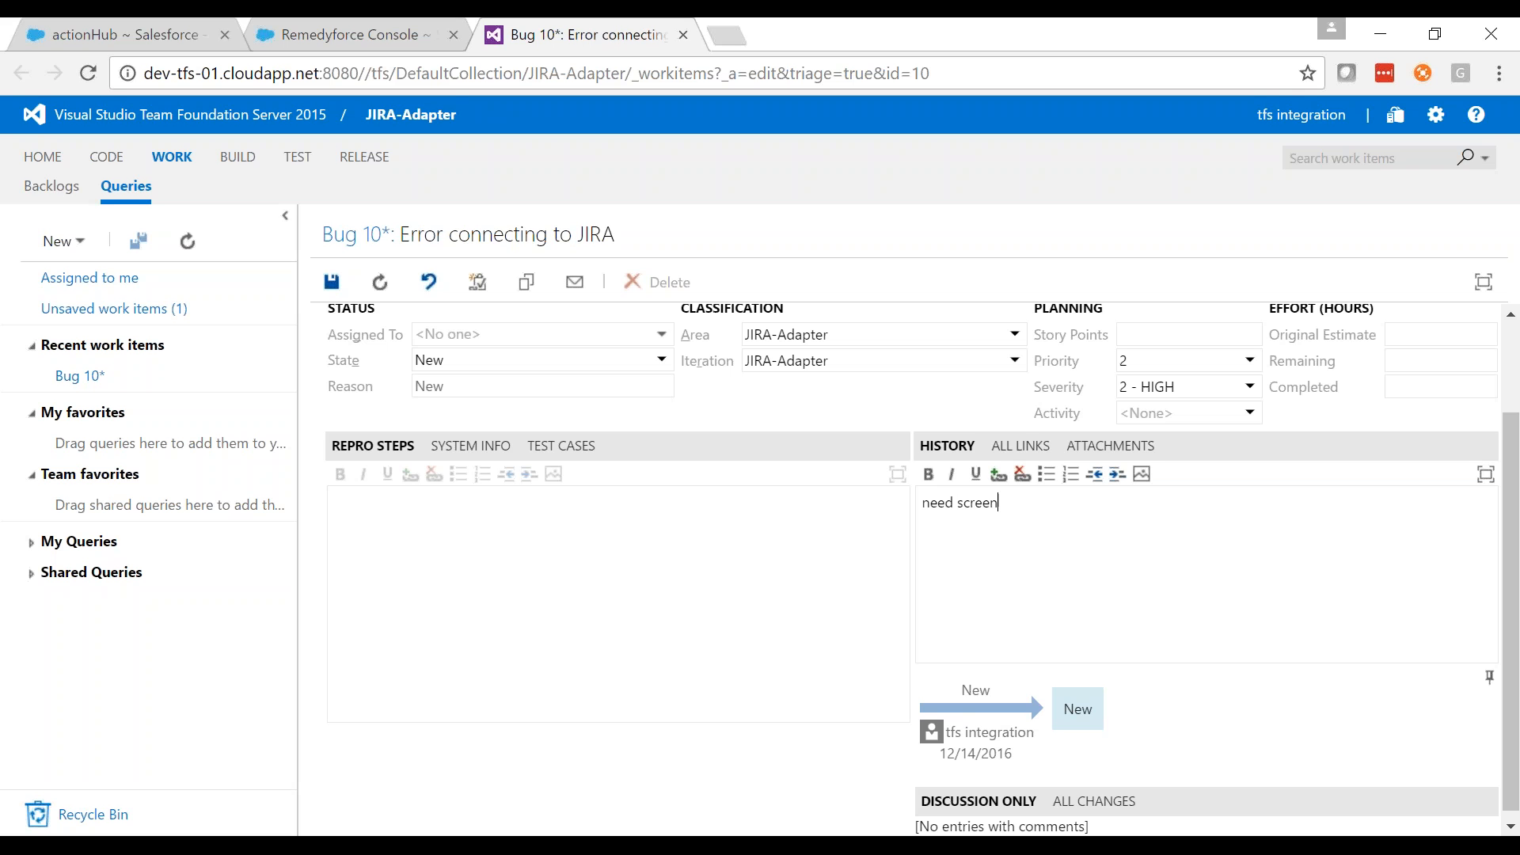
type("shot of the error")
scroll(866, 425, "up", 2)
left_click(333, 291)
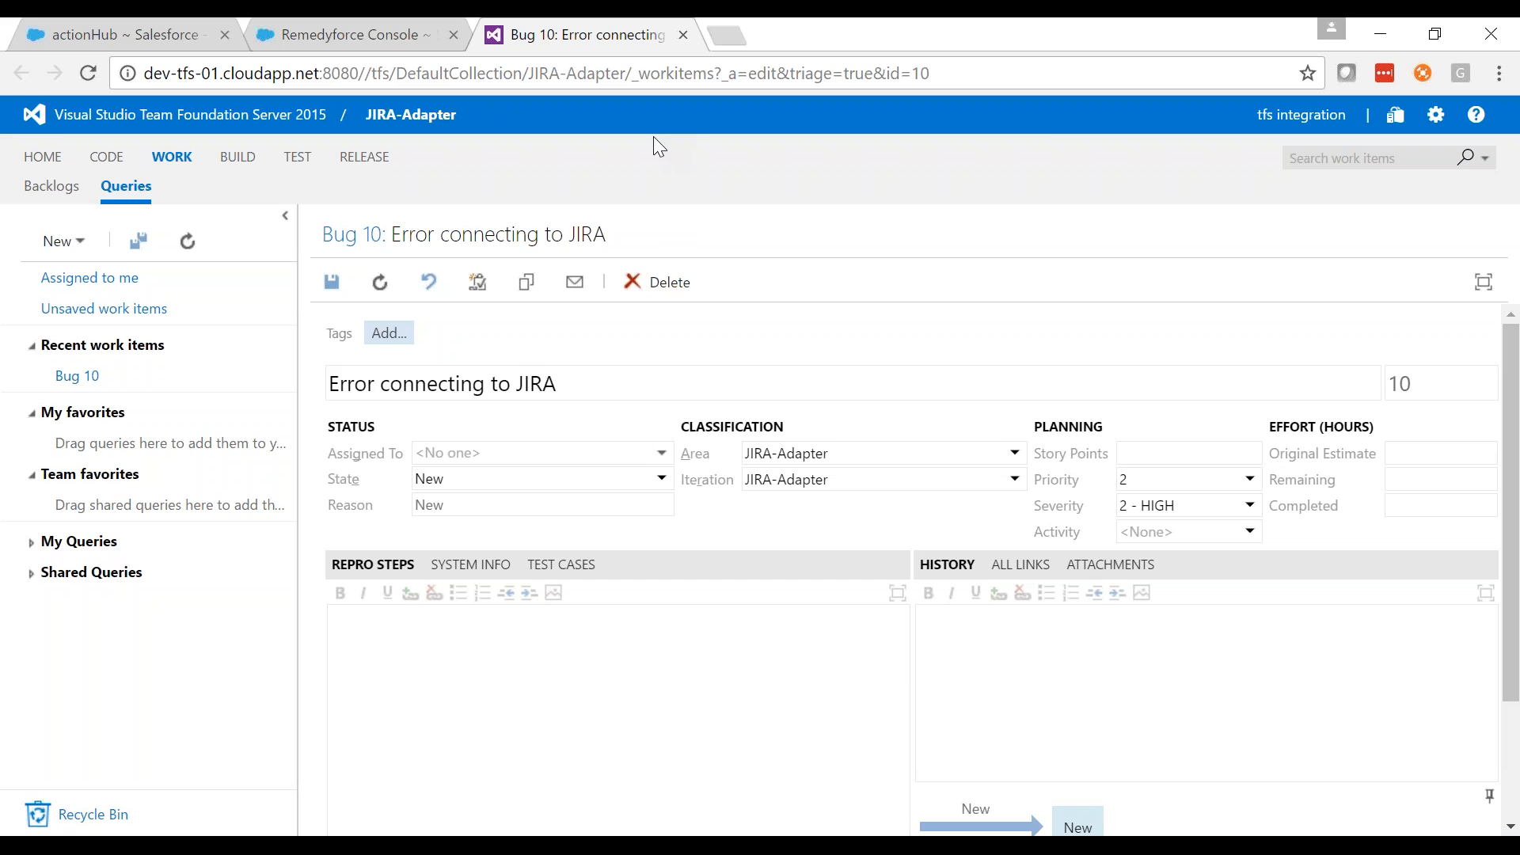
- Return to the Remedyforce incident and check the Action History in its refreshed record details for the TFS comment
left_click(348, 35)
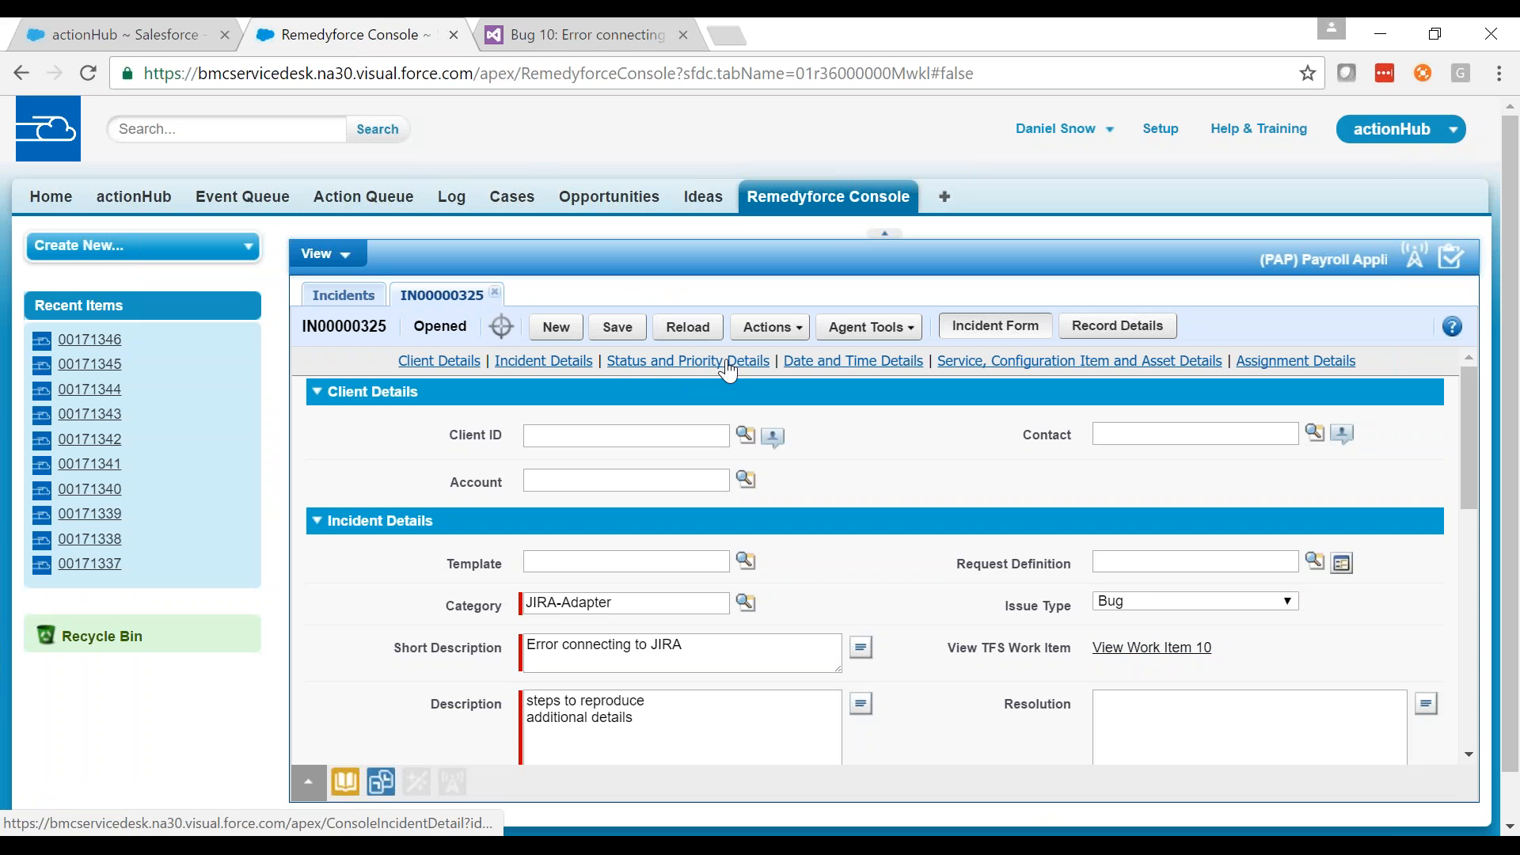
left_click(1122, 329)
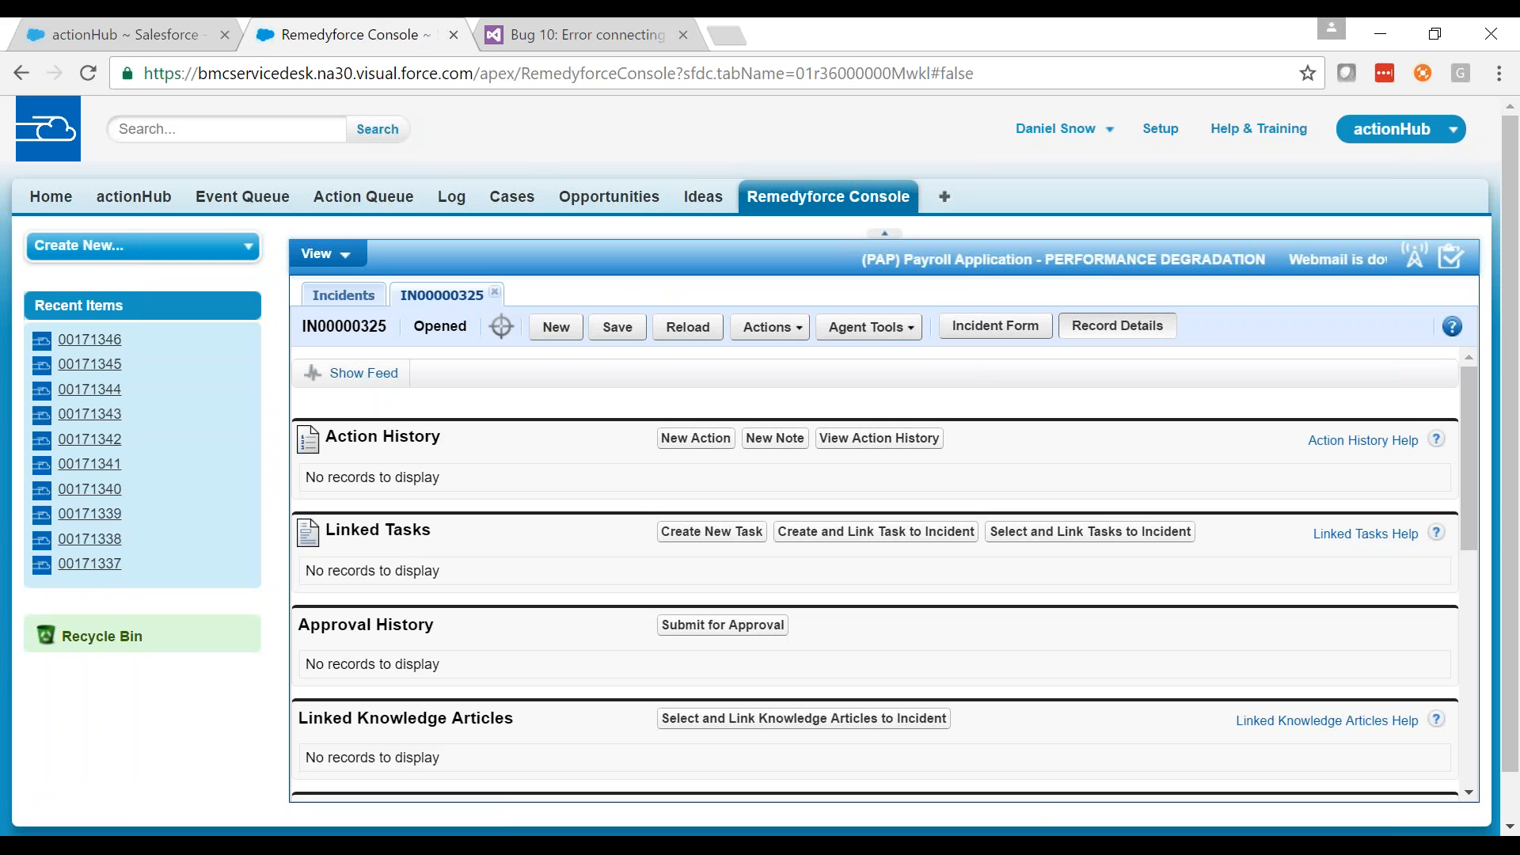
left_click(689, 329)
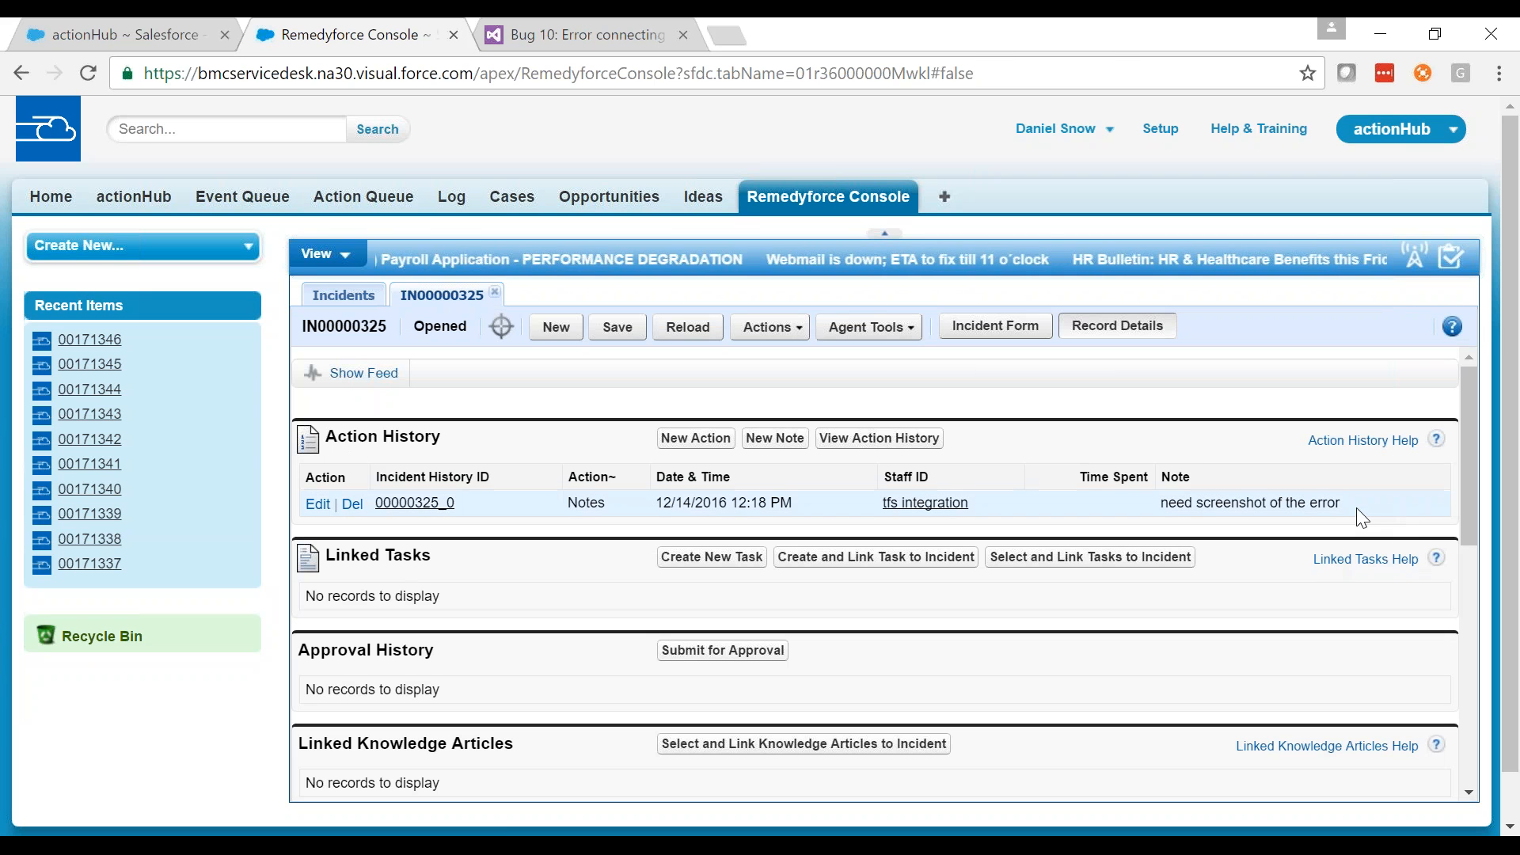
left_click_drag(1351, 501, 1158, 503)
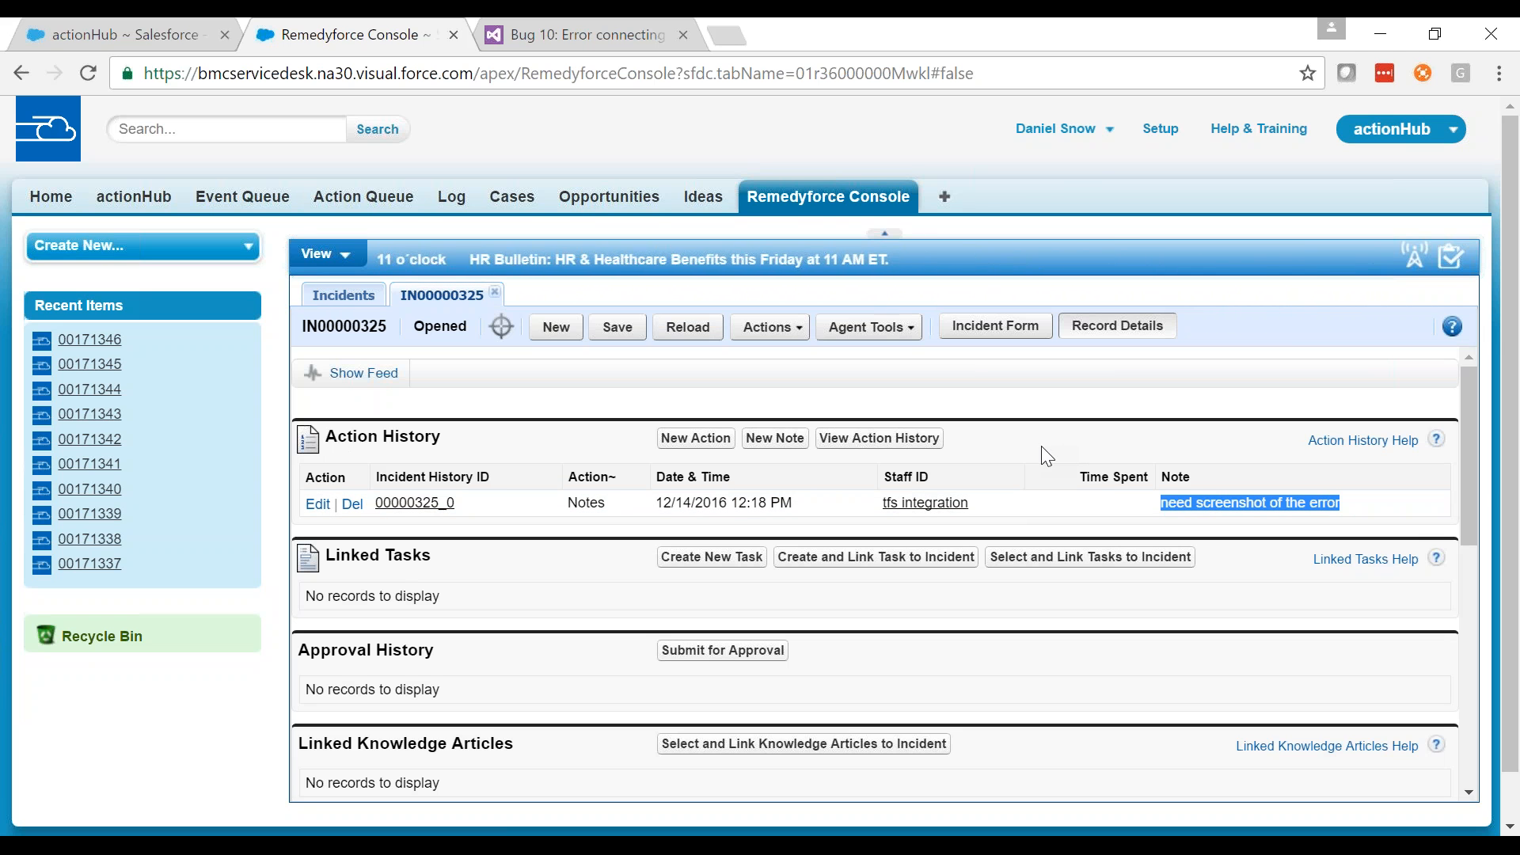
- Attach the image actionHub Banner from the Pictures folder to the Remedyforce incident and close the attachment window
scroll(1004, 519, "down", 5)
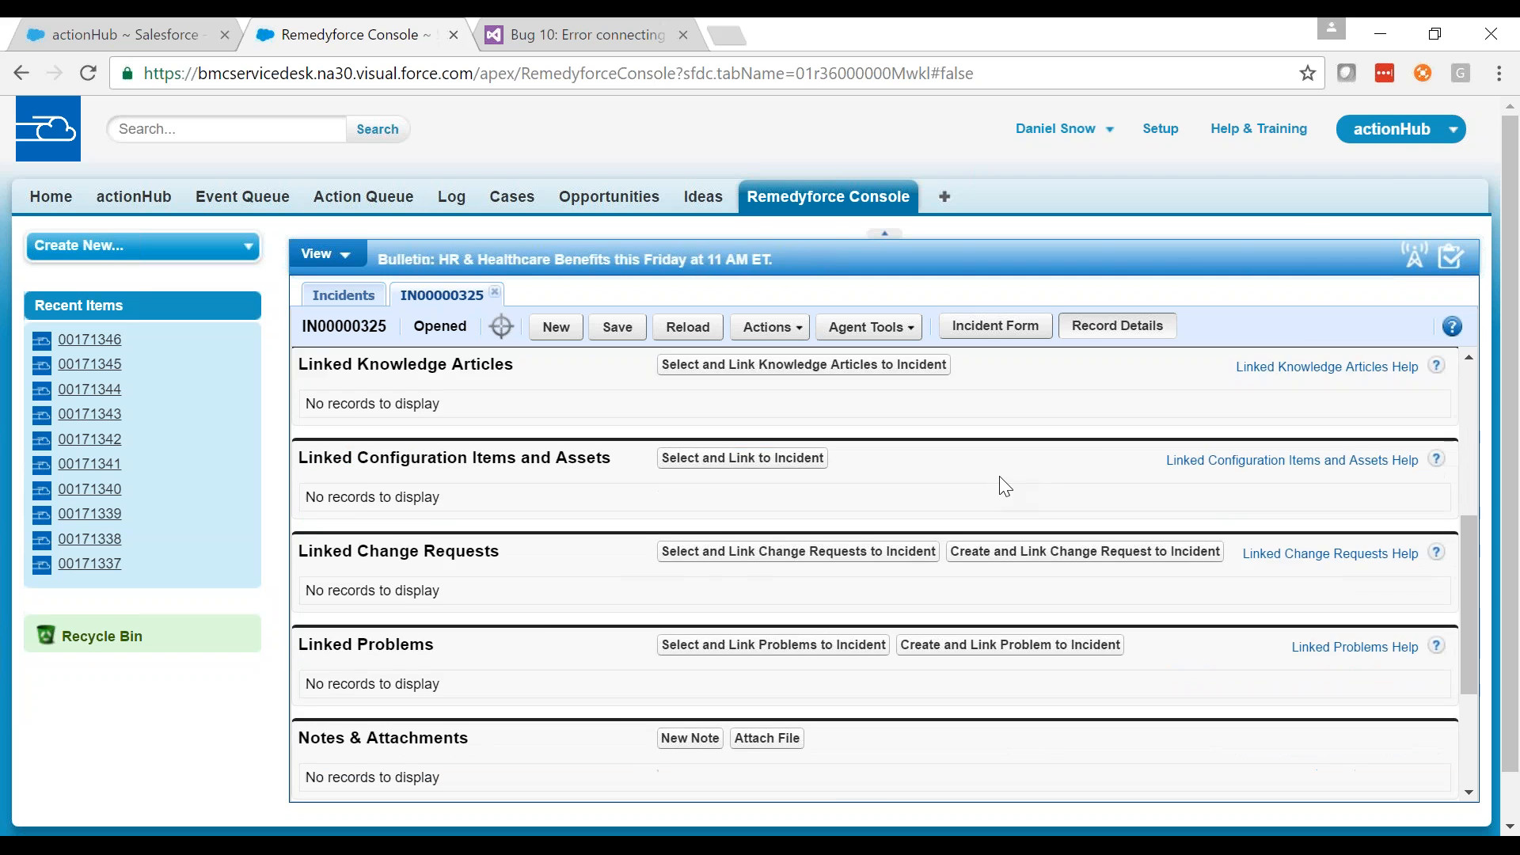
scroll(1003, 486, "down", 3)
left_click(767, 523)
left_click(329, 285)
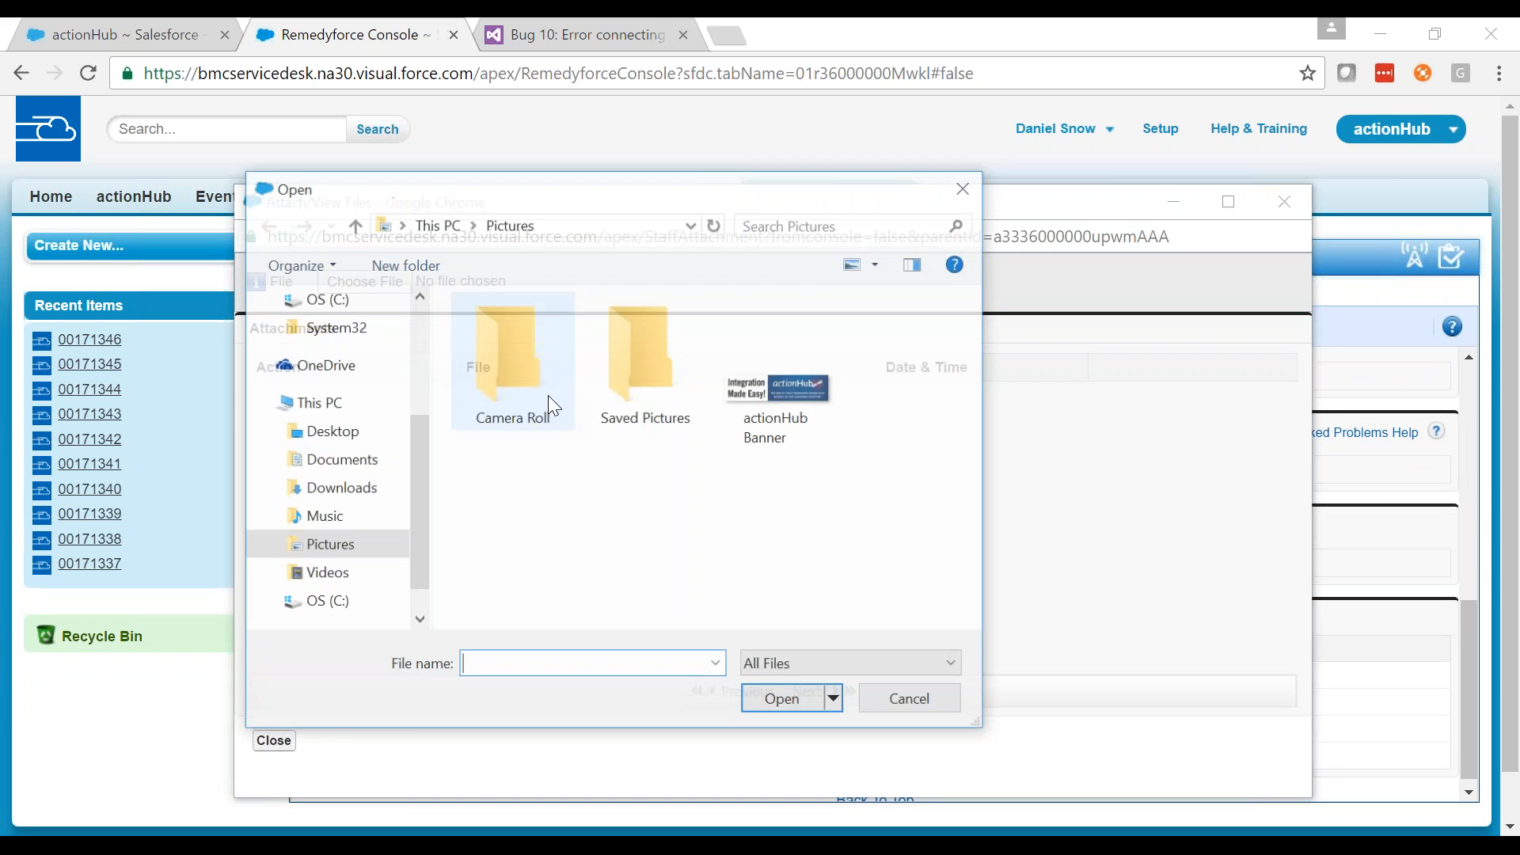
left_click(772, 702)
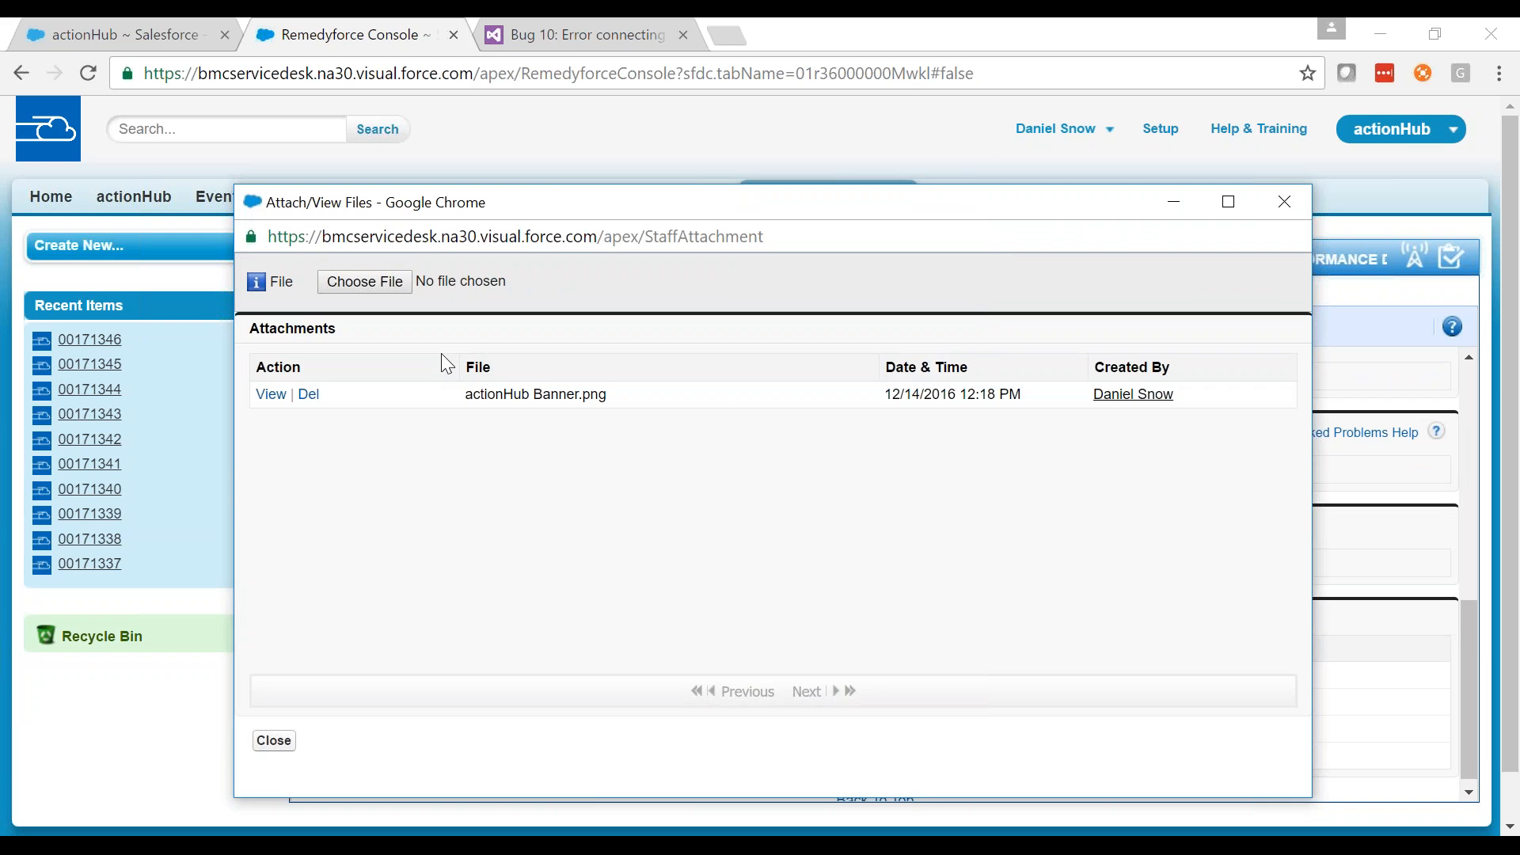
left_click(1285, 202)
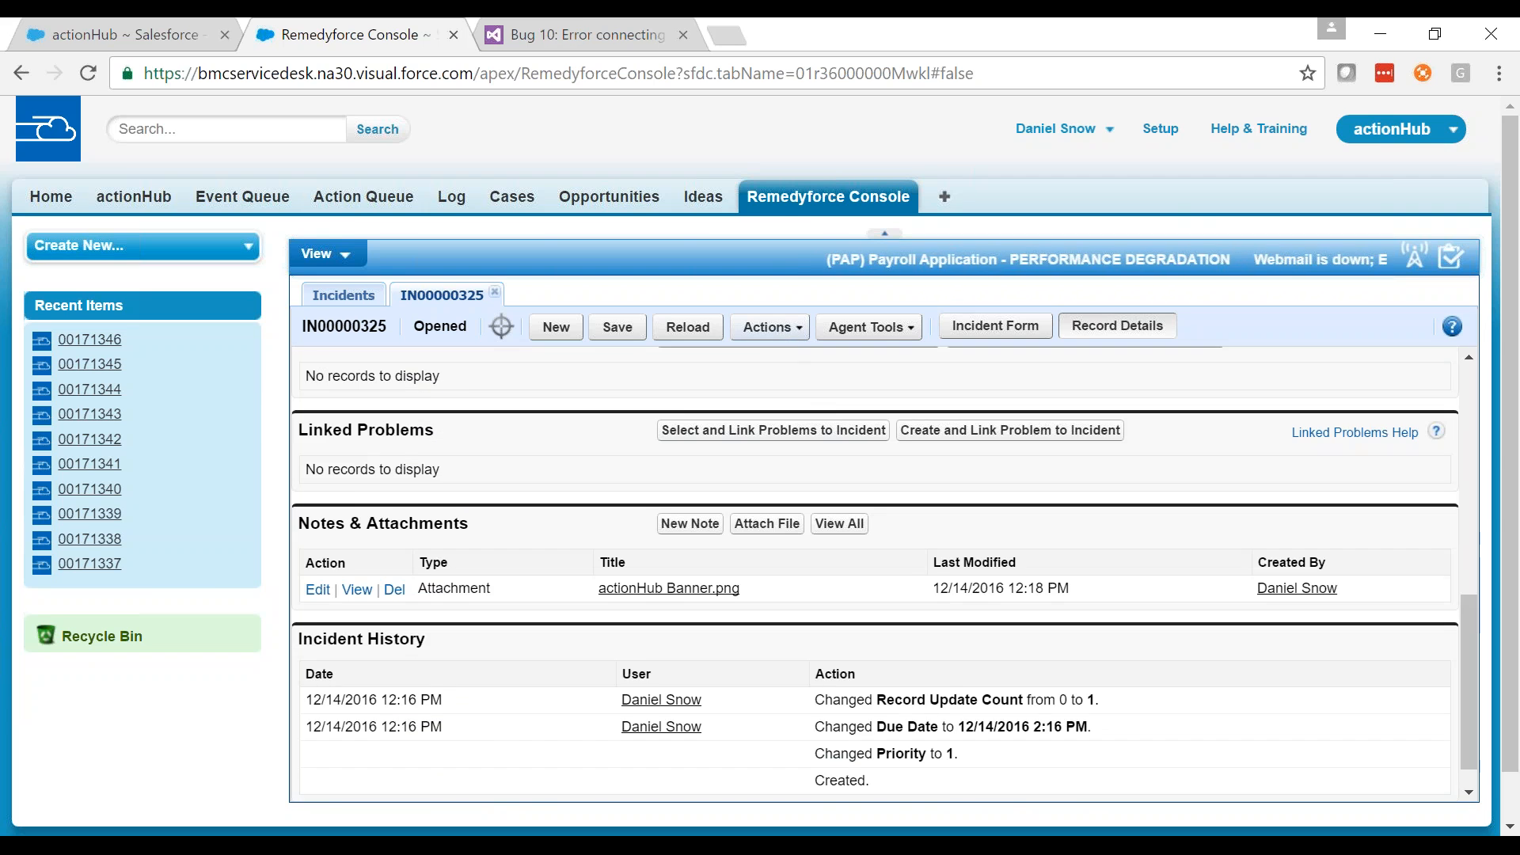
- Switch to the TFS bug, refresh the work item and check its attachments for the file added to the incident
left_click(580, 24)
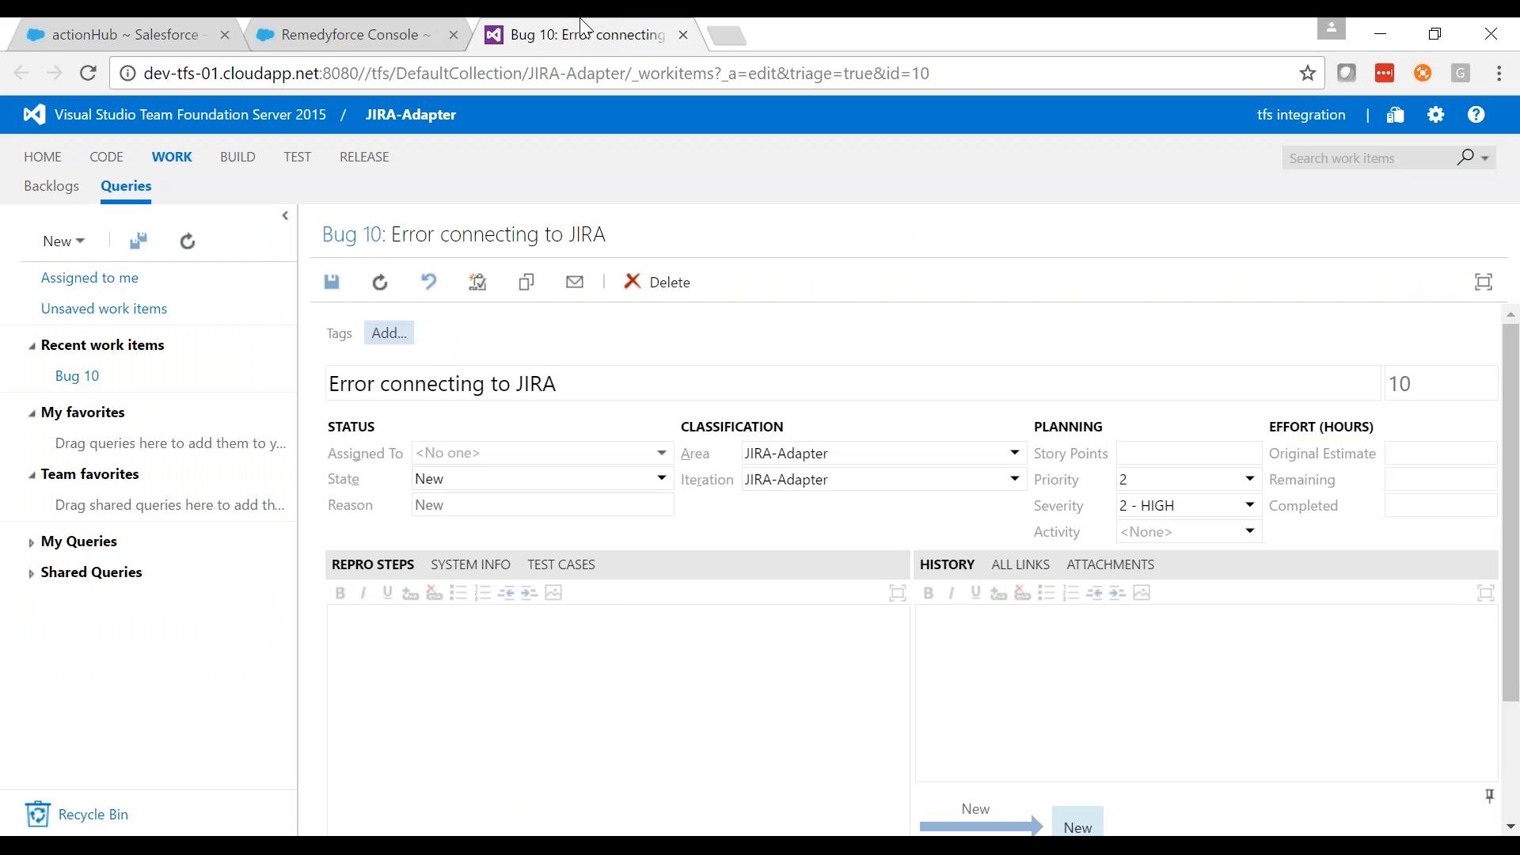
left_click(382, 281)
left_click(1124, 567)
left_click(372, 285)
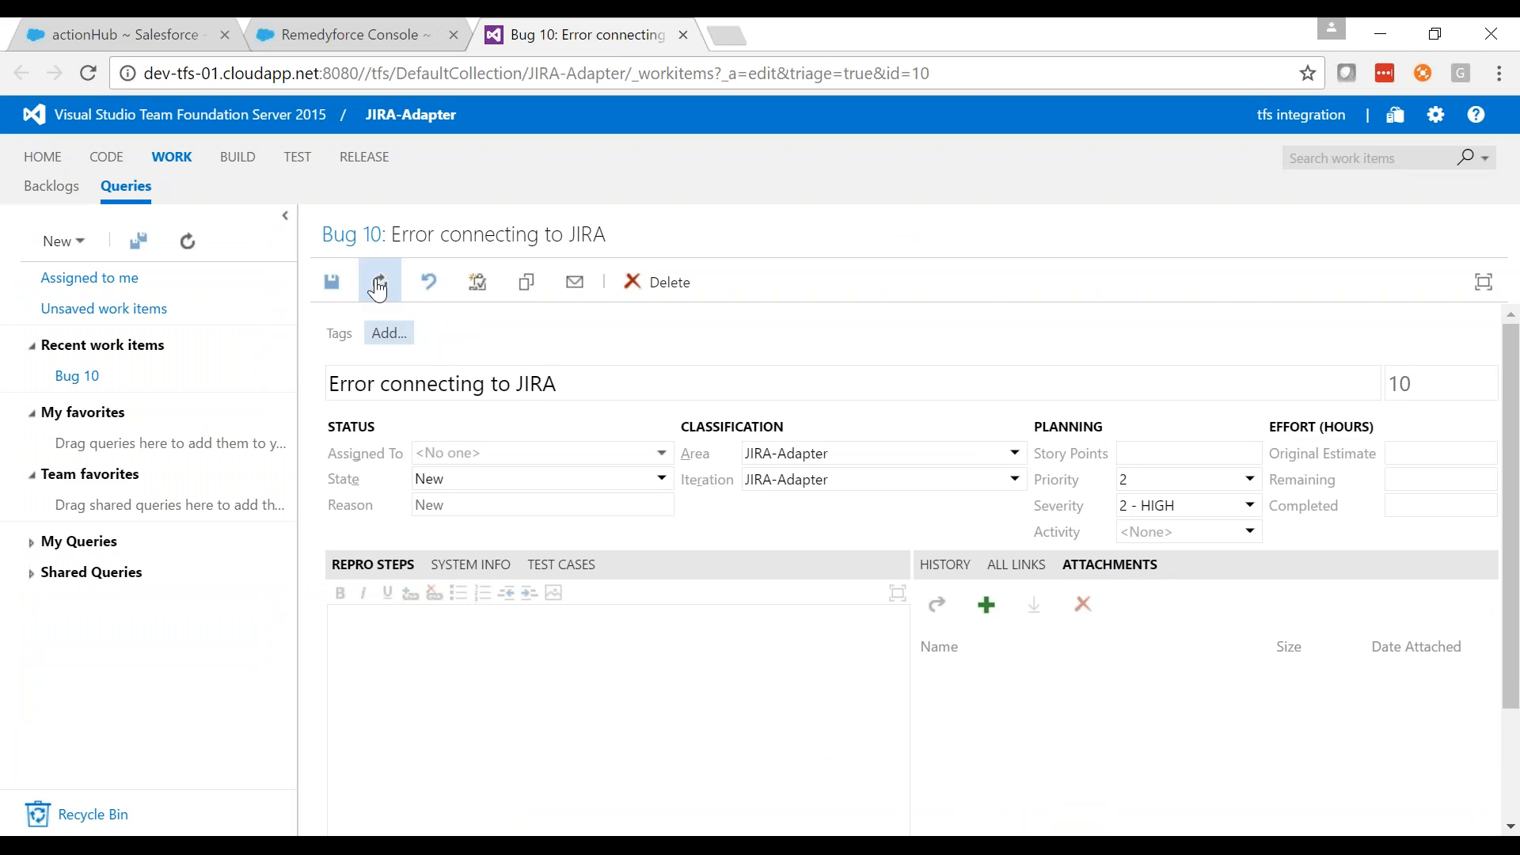
left_click(378, 287)
left_click(378, 288)
left_click(382, 287)
left_click(381, 276)
left_click(1021, 566)
left_click(1066, 566)
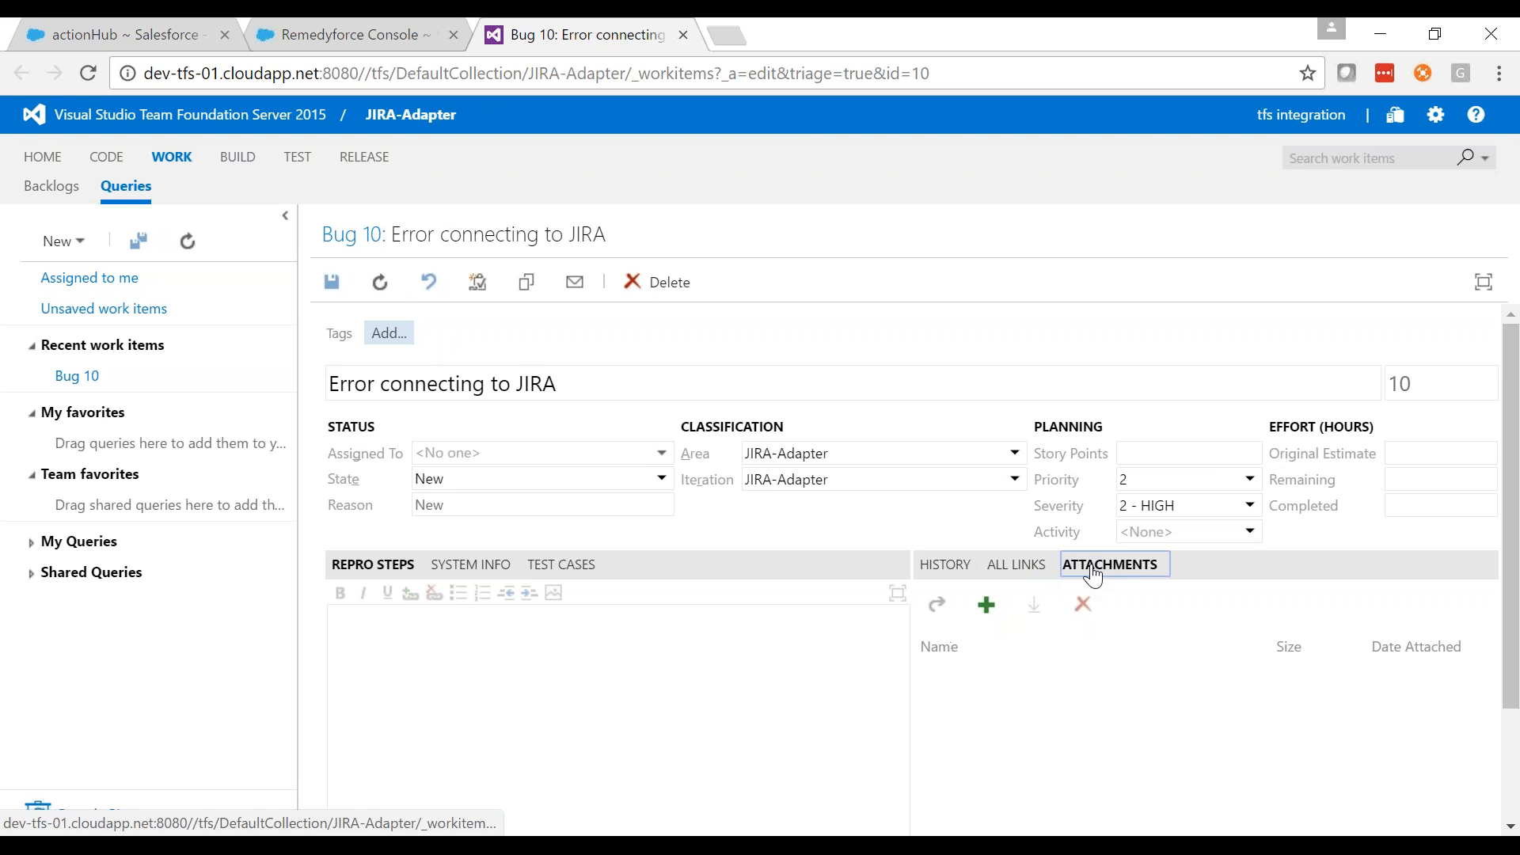
left_click(1021, 566)
left_click(1069, 567)
left_click(386, 291)
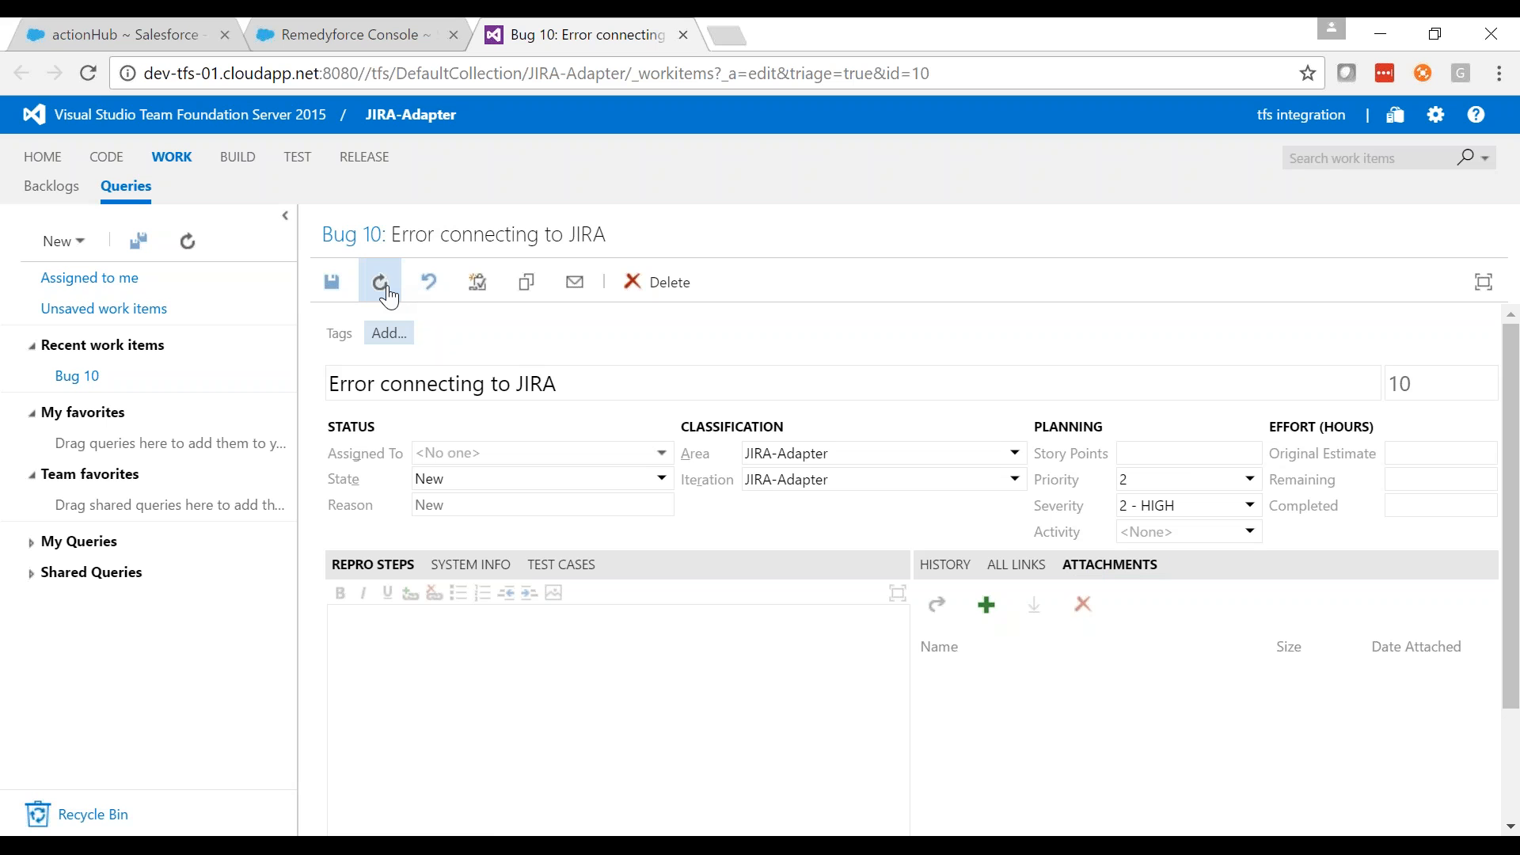
left_click(385, 287)
- Set the bug's state to Closed, save the work item and check its history
left_click(659, 480)
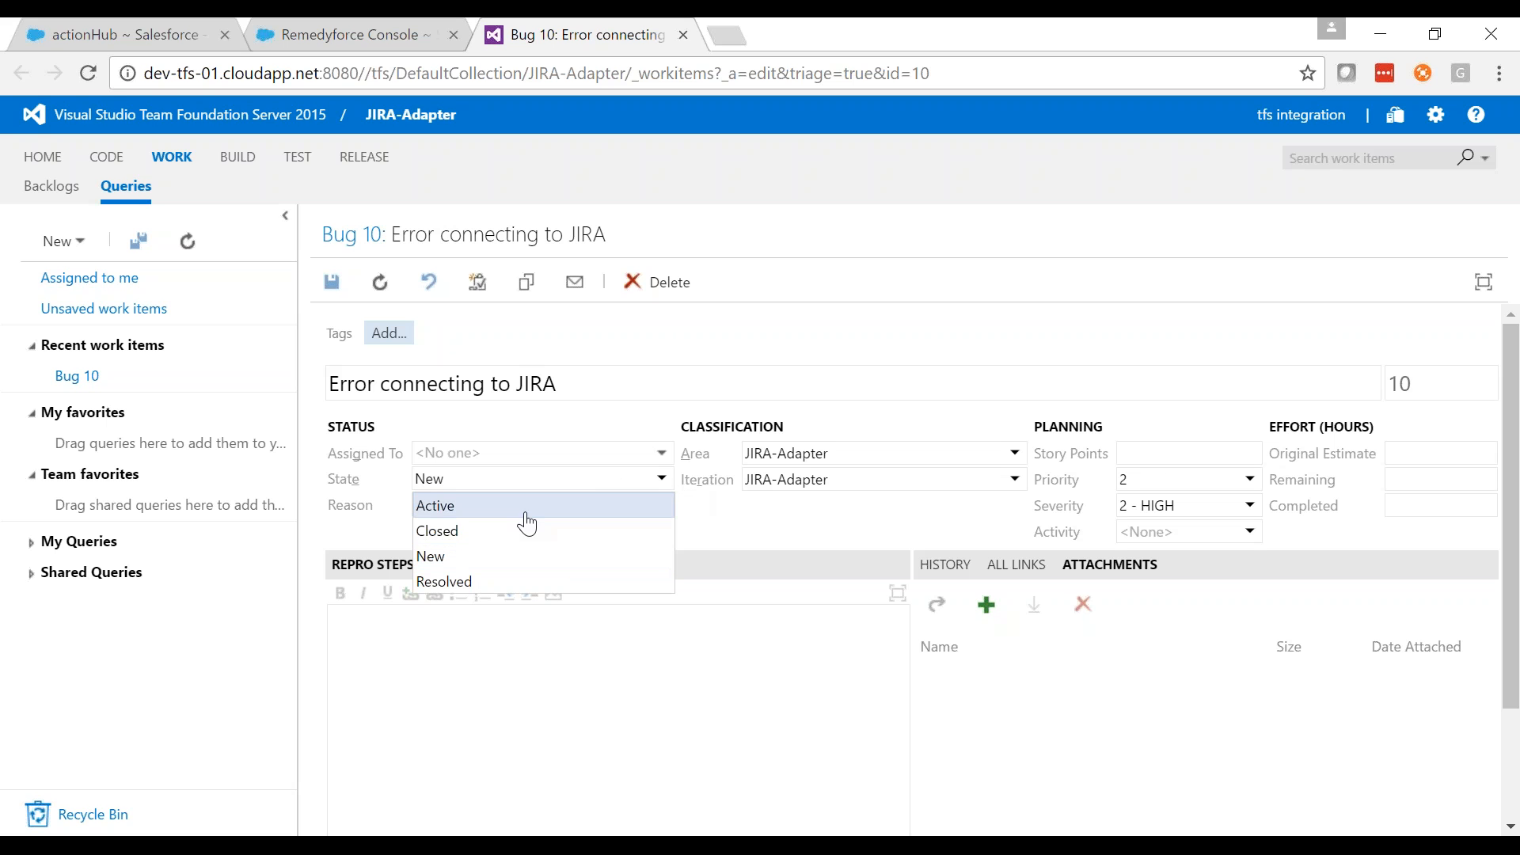
left_click(512, 531)
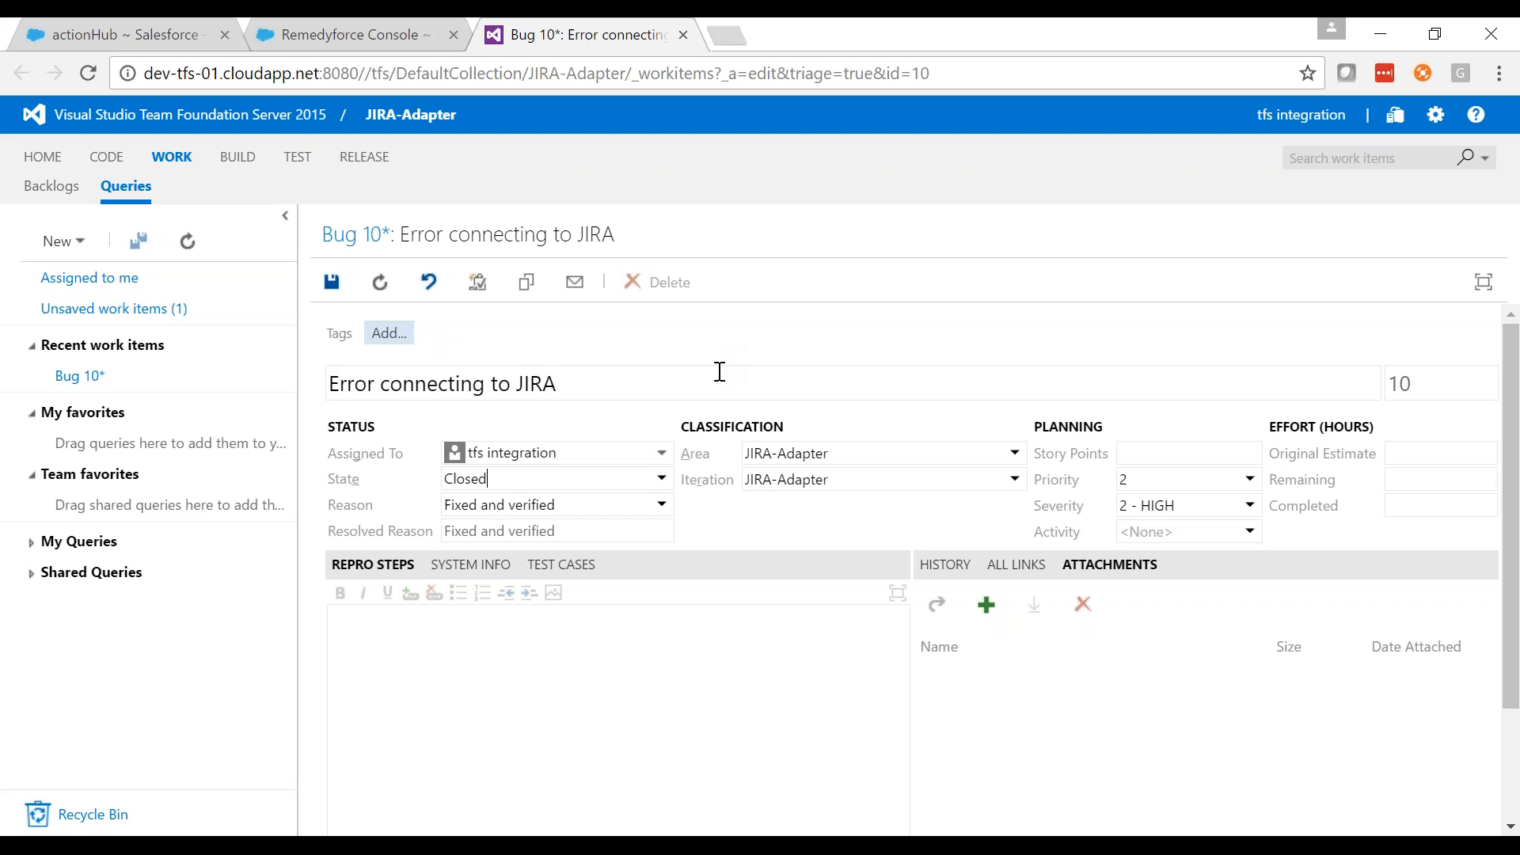
left_click(332, 286)
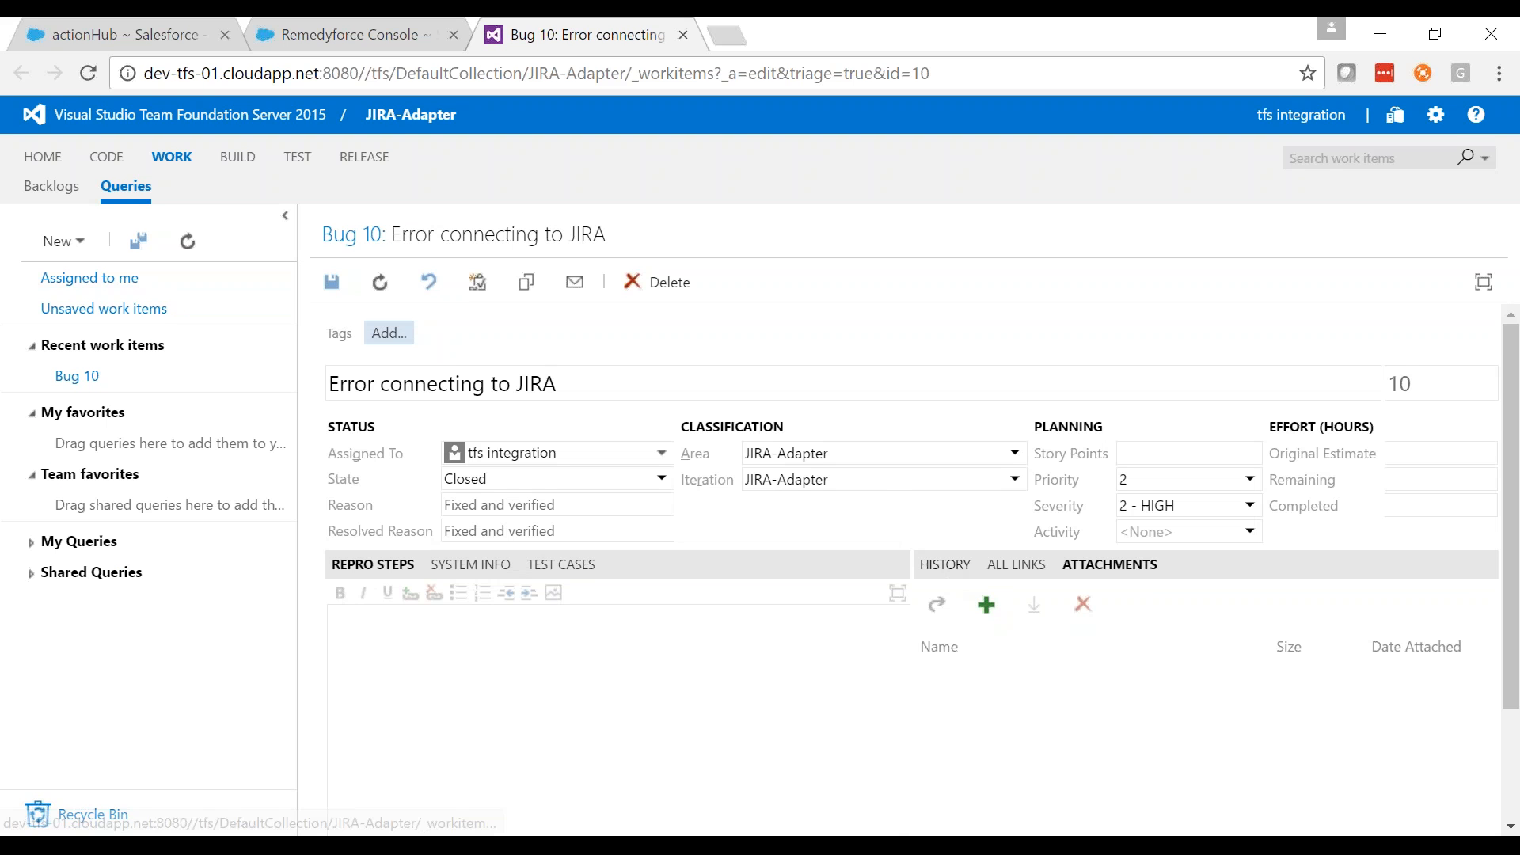
scroll(1135, 707, "down", 2)
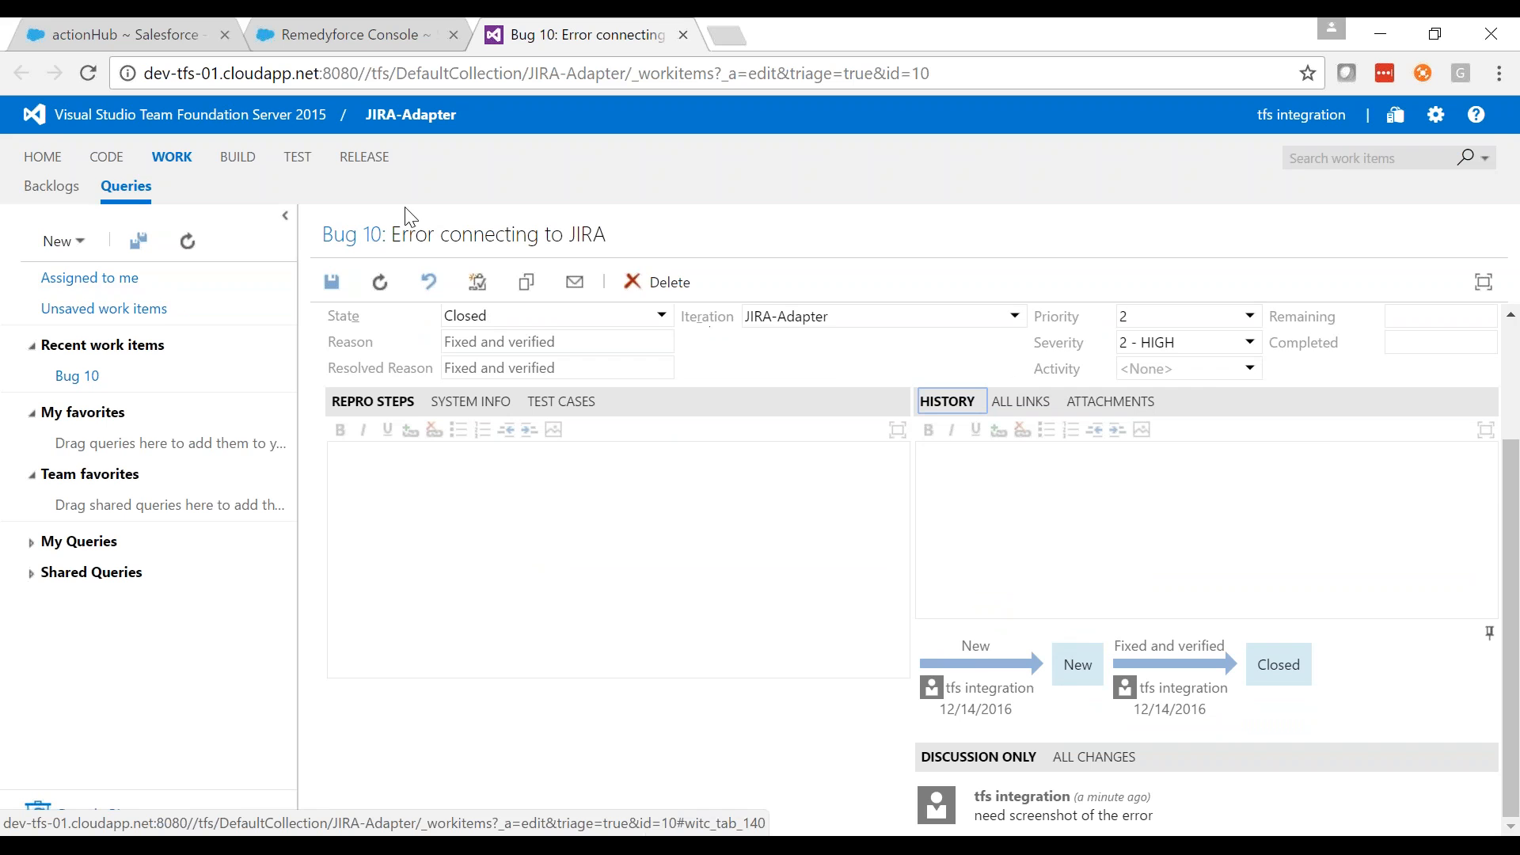
- Return to the Remedyforce incident and reload it to check whether its status and resolution reflect the bug's closure
left_click(324, 27)
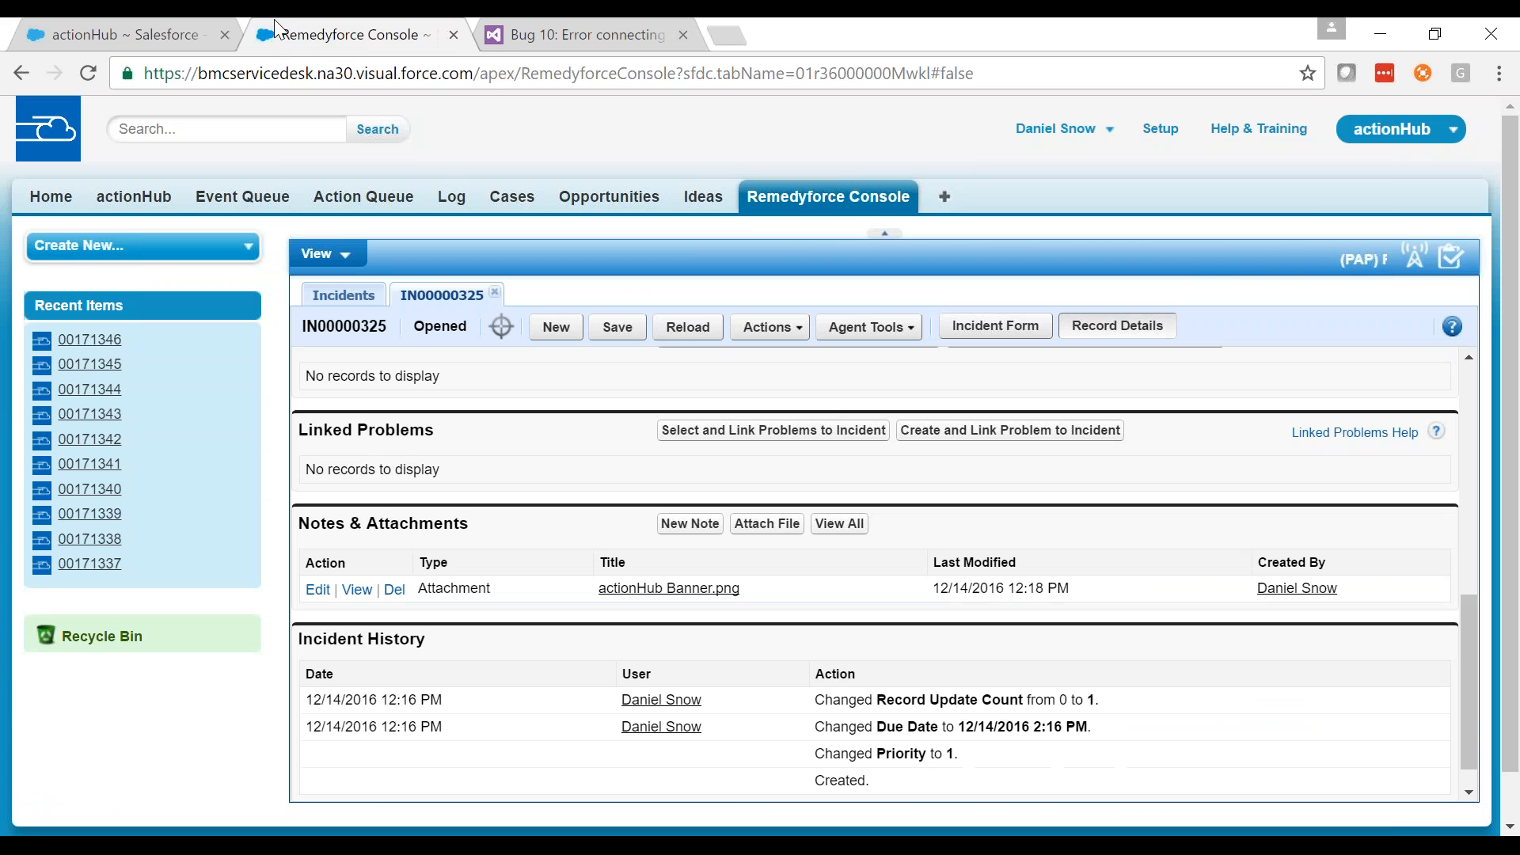
scroll(1095, 638, "up", 10)
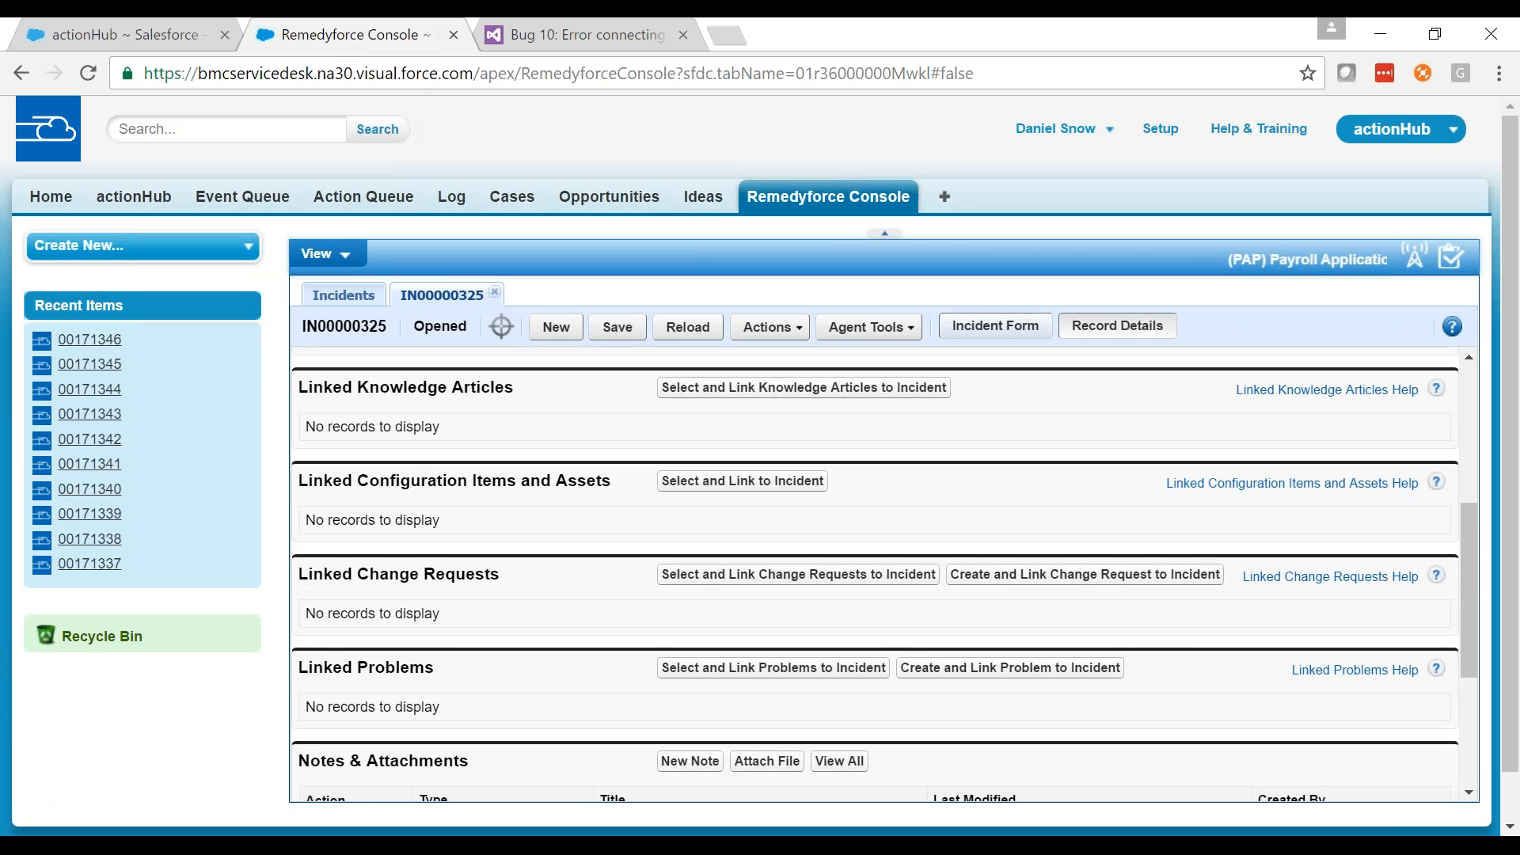
left_click(695, 328)
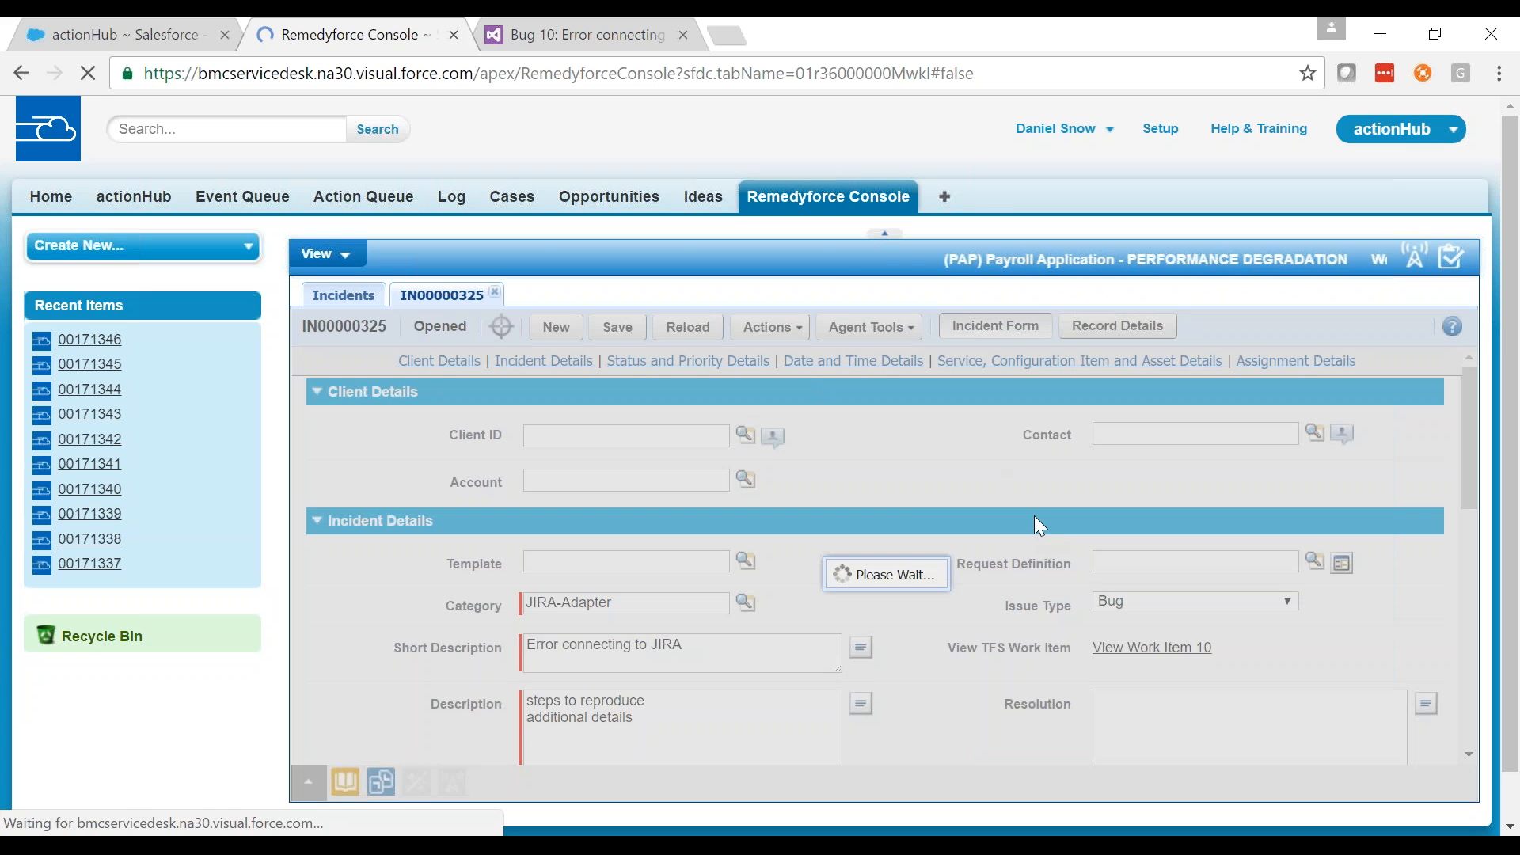
scroll(1013, 518, "down", 3)
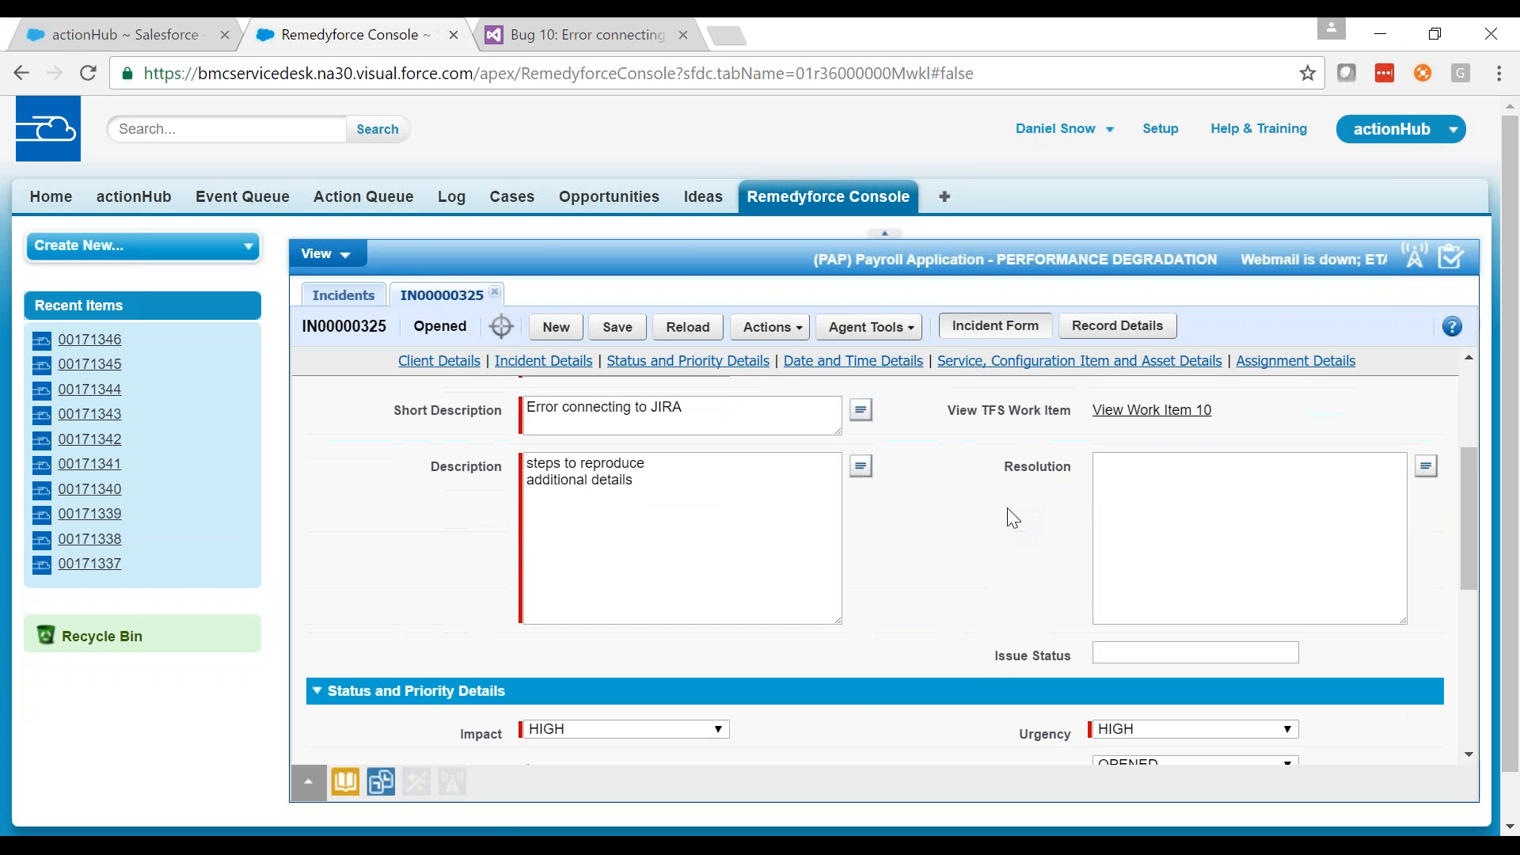
scroll(1007, 506, "down", 2)
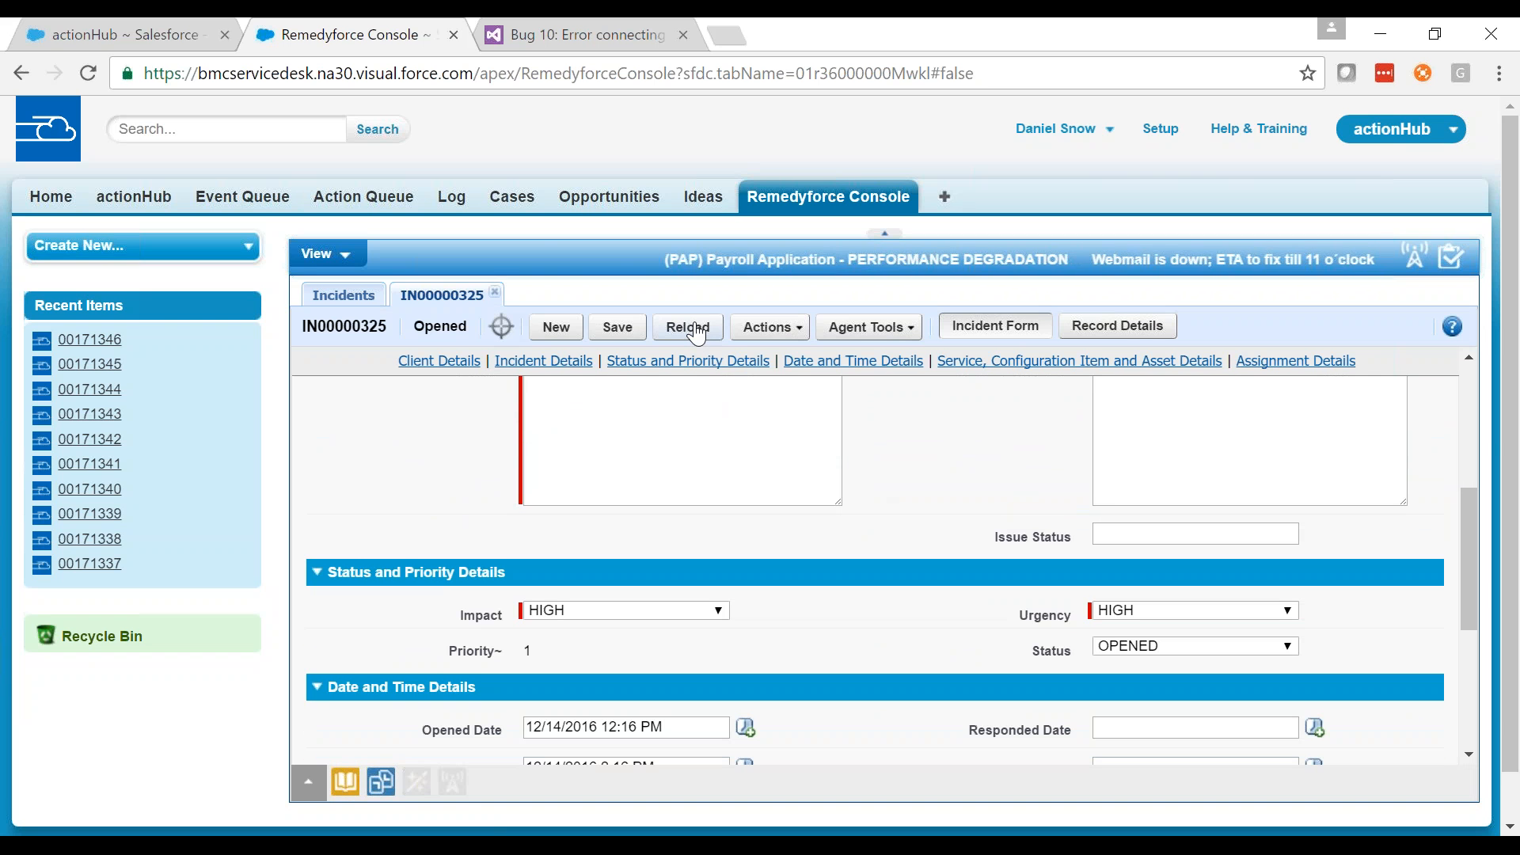
left_click(696, 328)
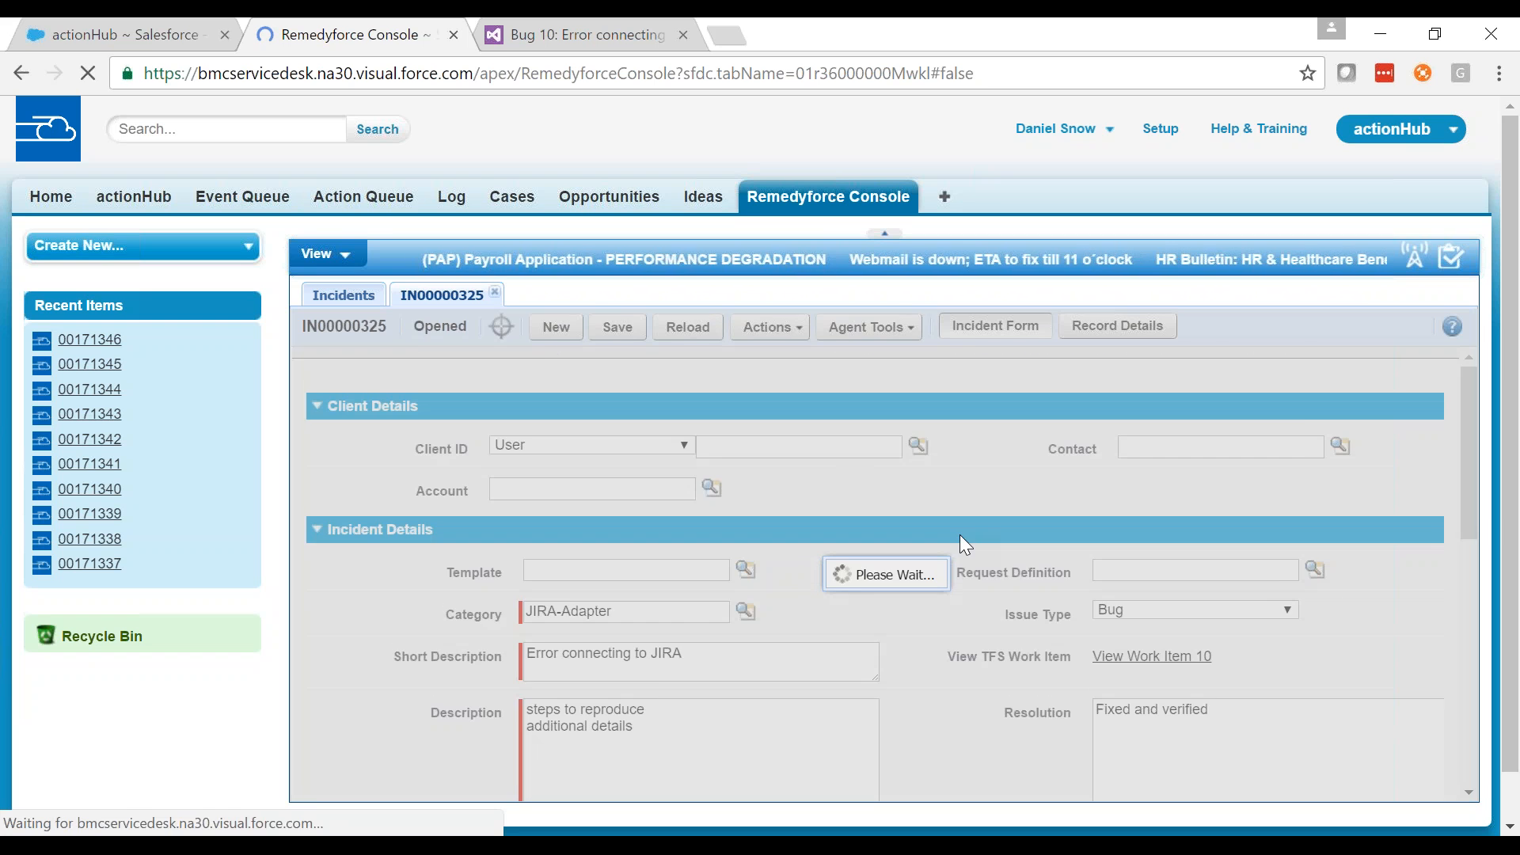
scroll(986, 562, "down", 3)
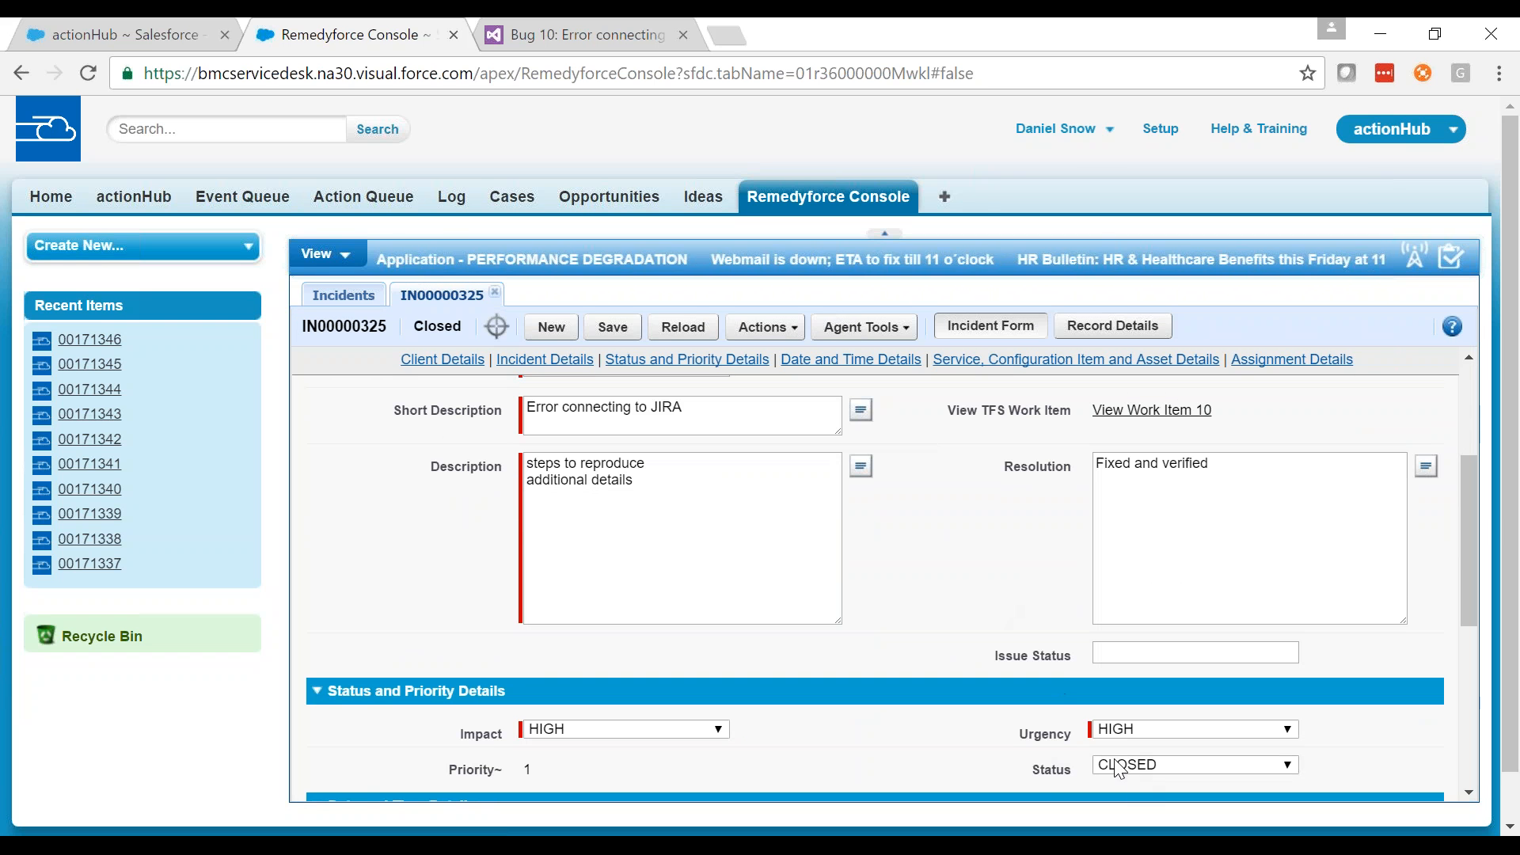
left_click(1213, 466)
key("ctrl+a")
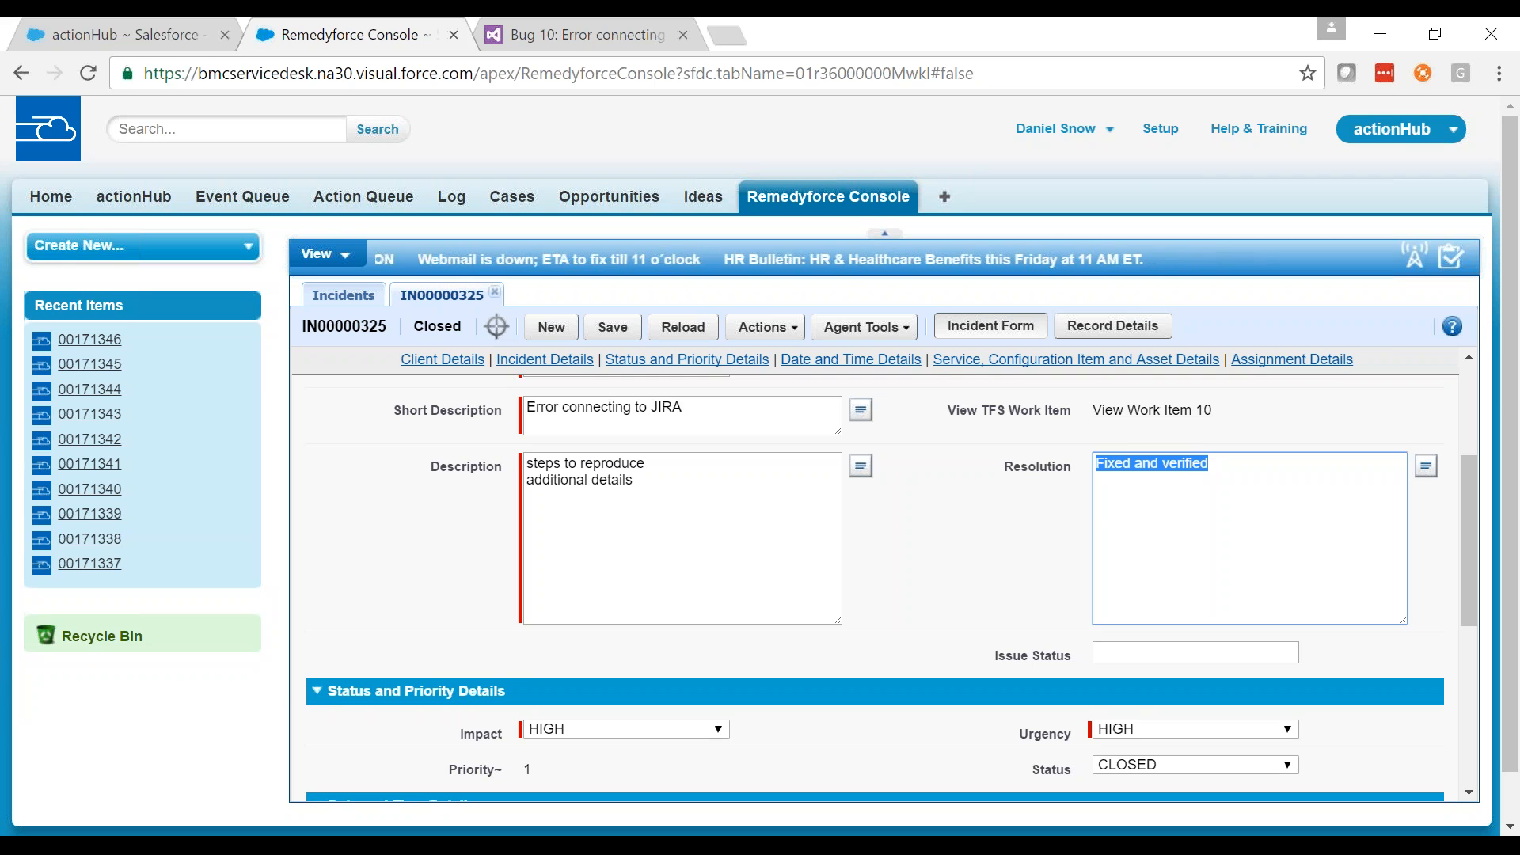
left_click(962, 509)
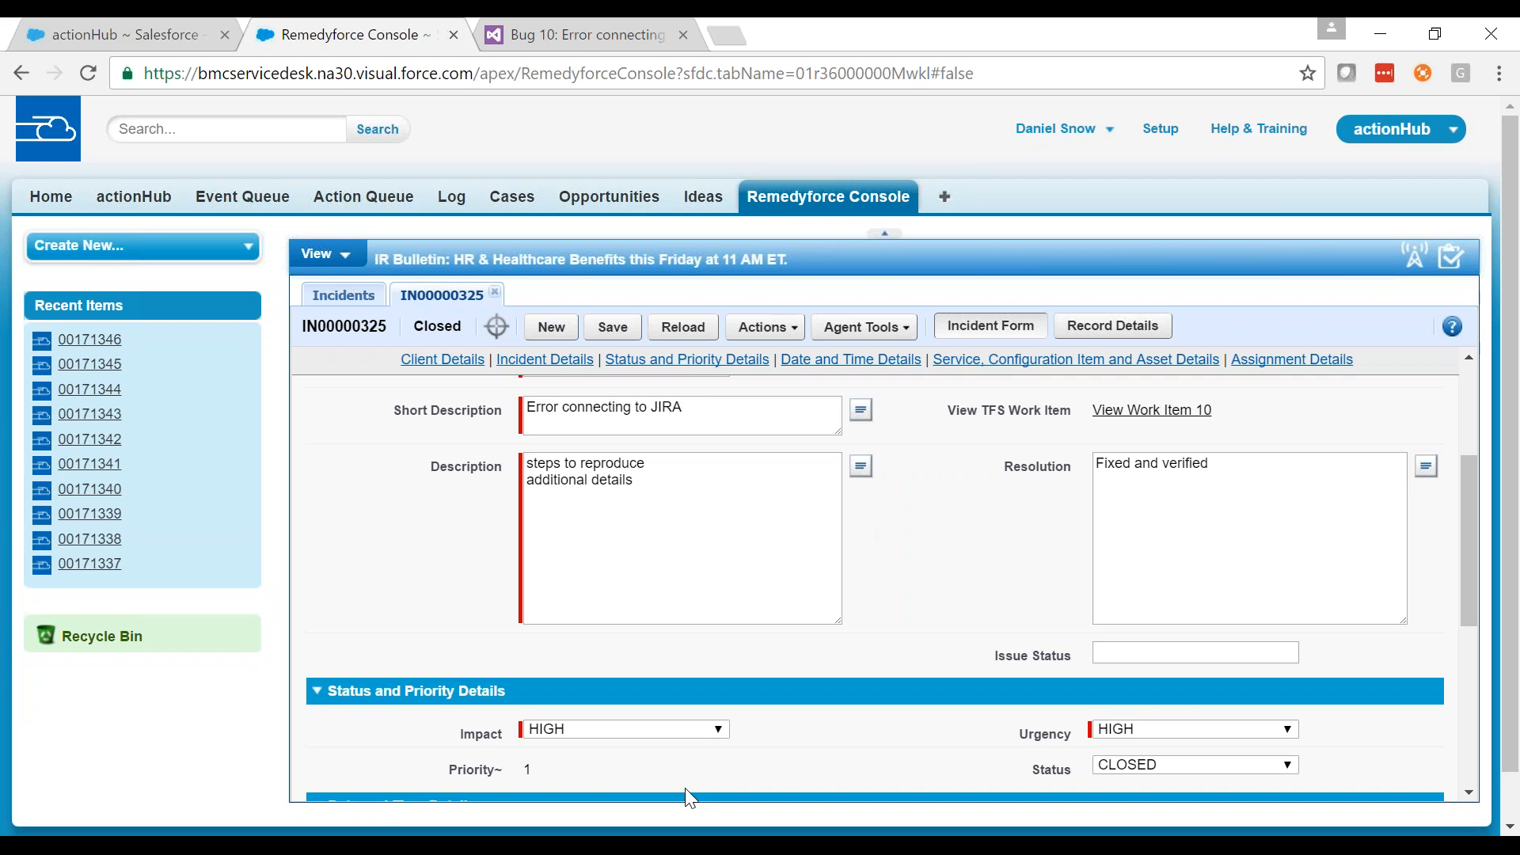
- Switch to the PowerPoint presentation, start the slide show from the Technical Session slide and advance to the next slide
left_click(649, 845)
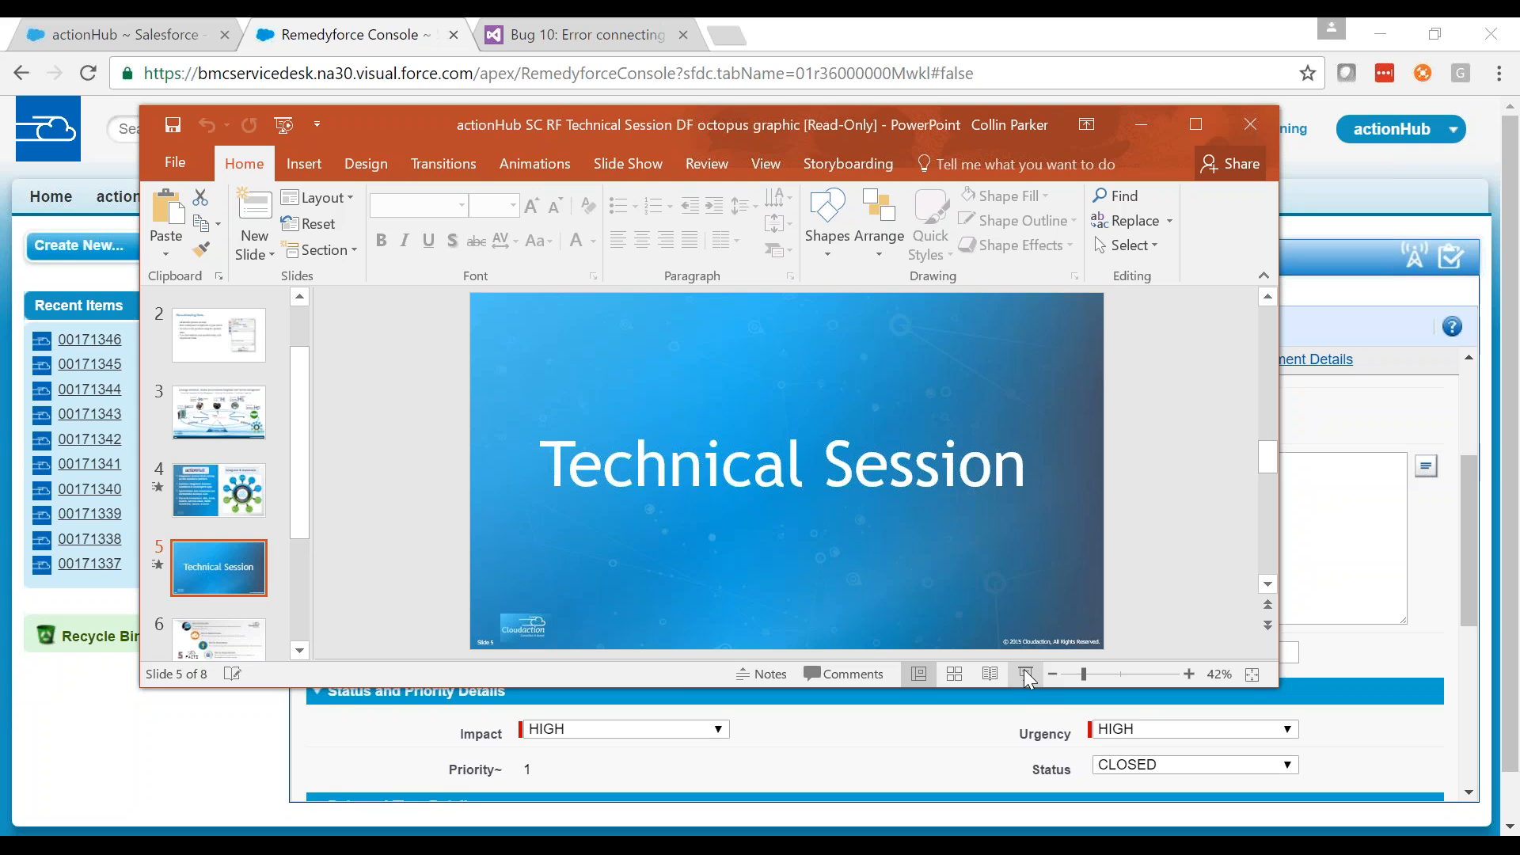
left_click(1025, 674)
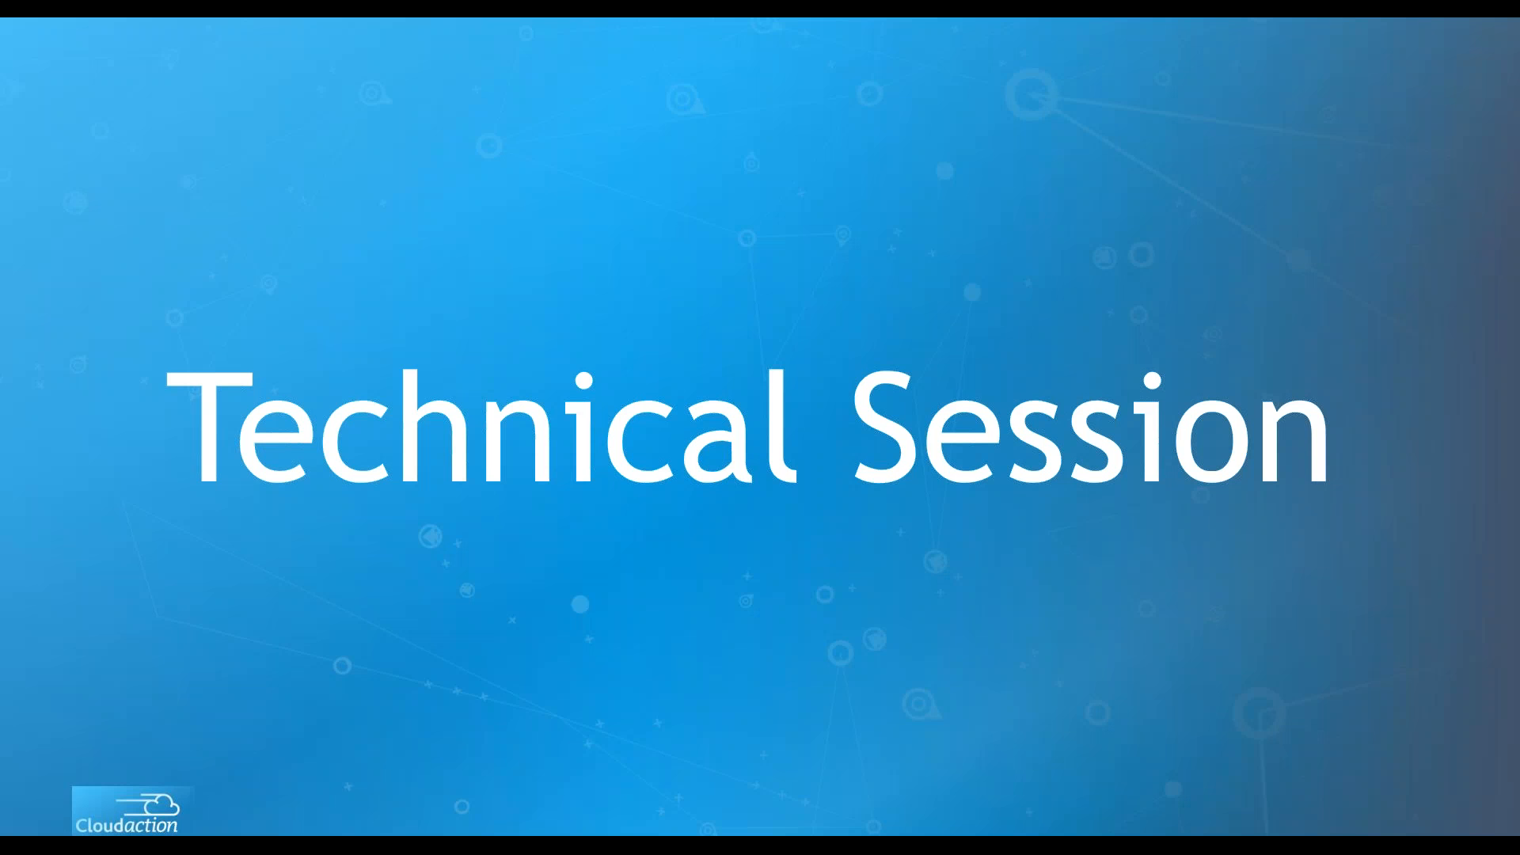
key("Right")
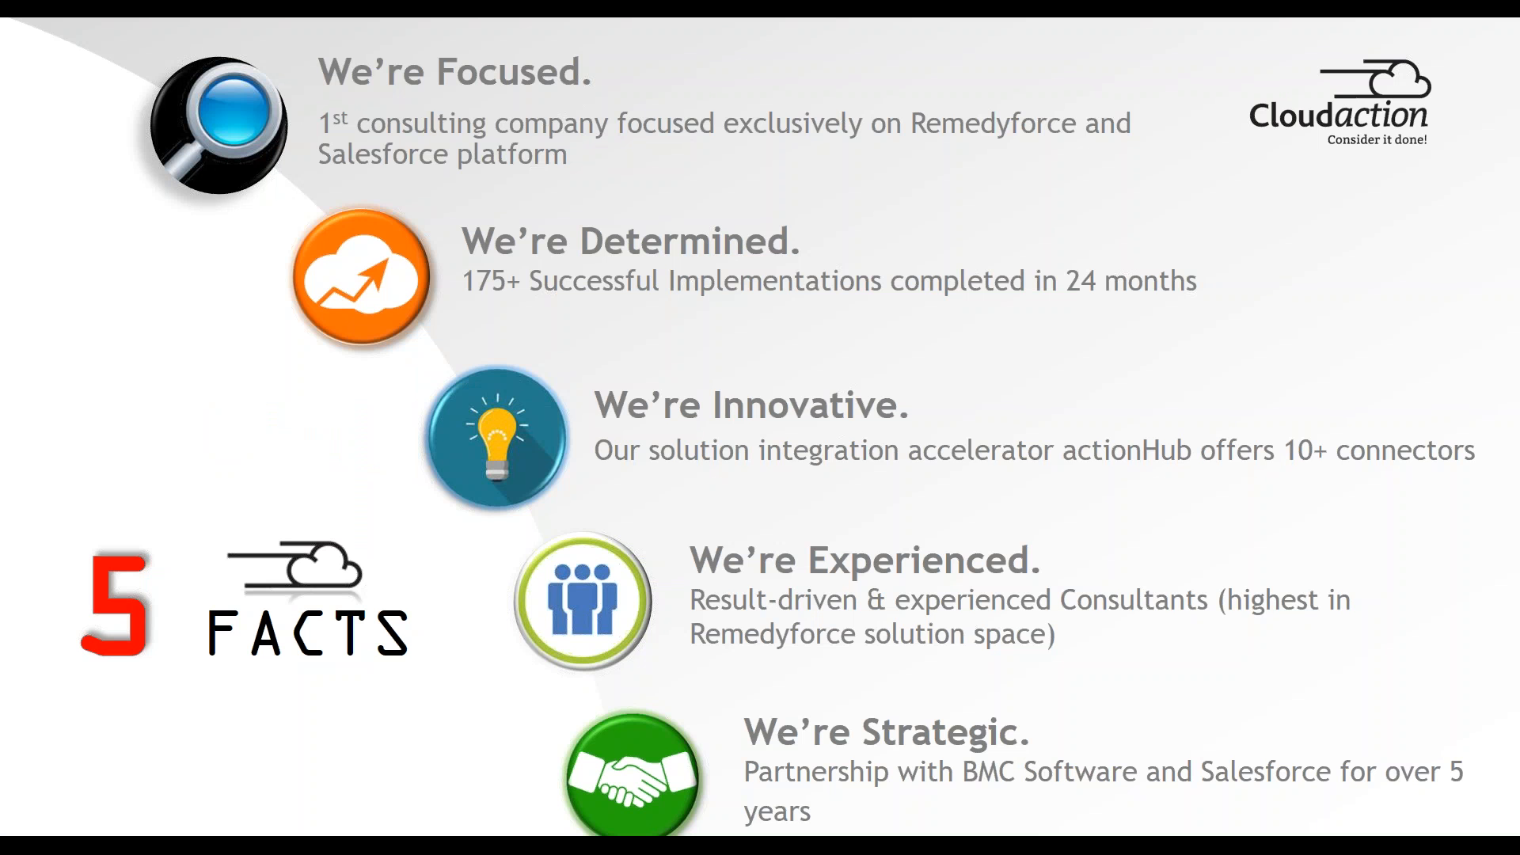